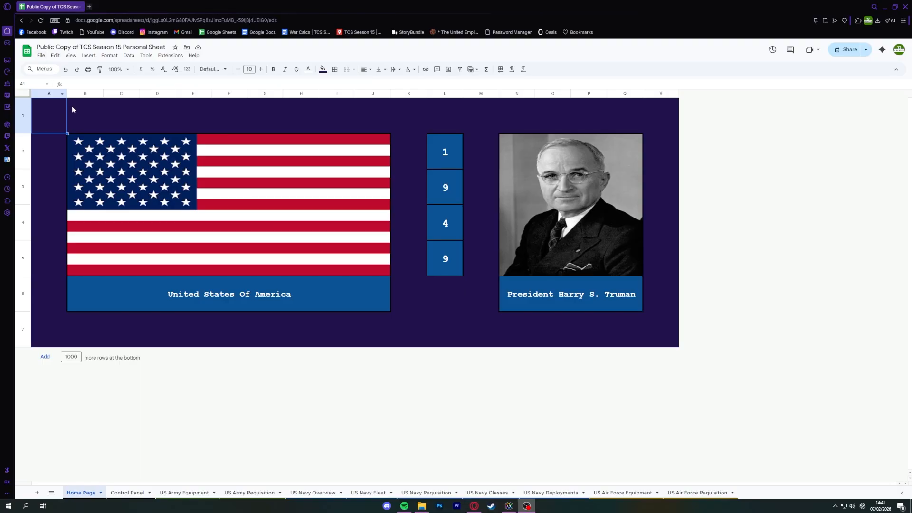
click(449, 261)
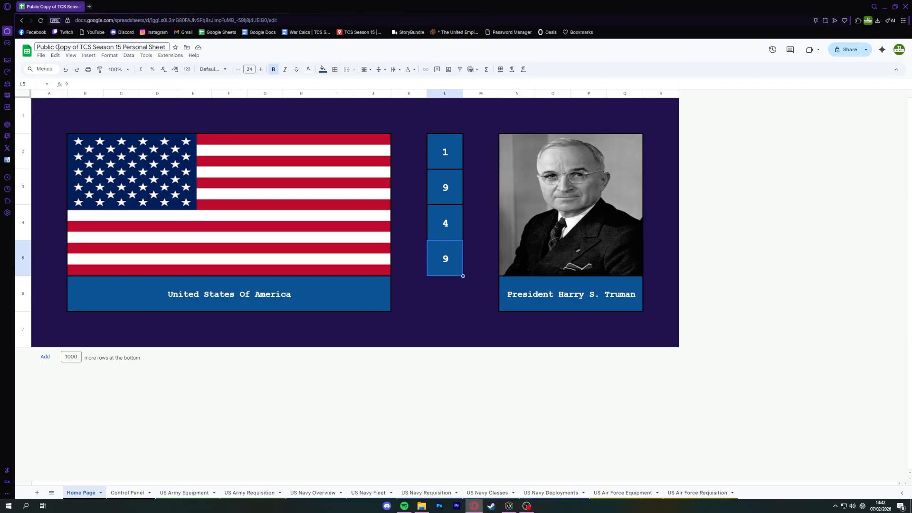
click(442, 297)
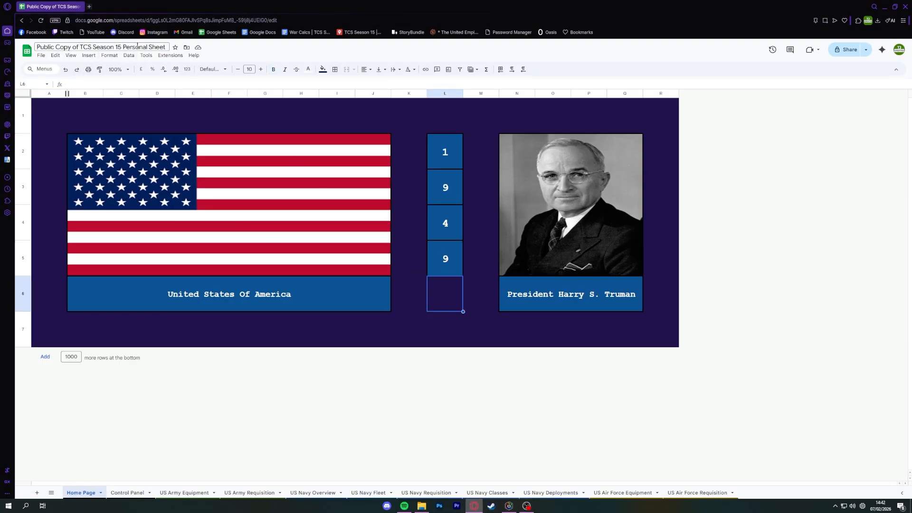
click(40, 55)
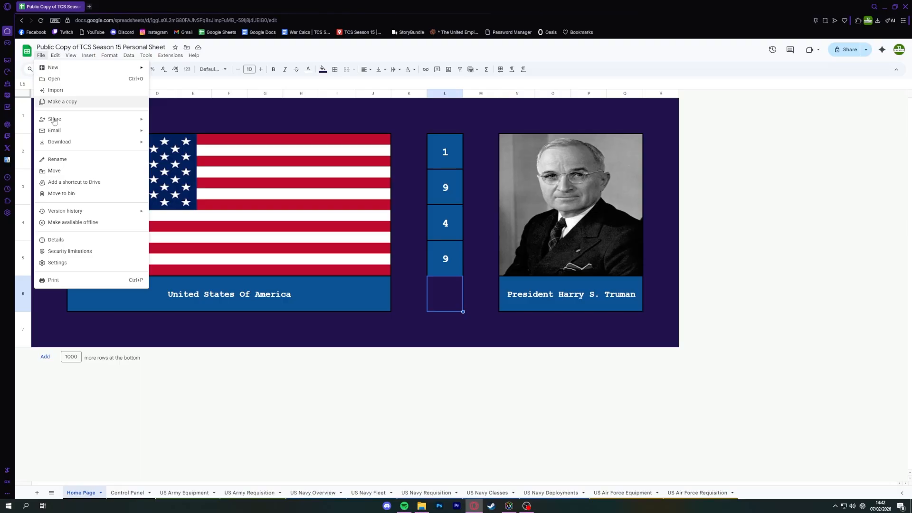
click(67, 102)
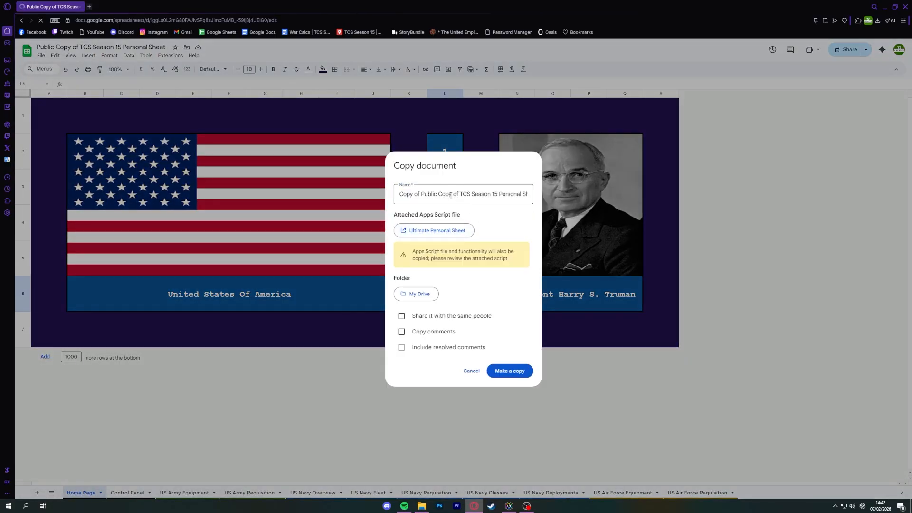
key(alt+Left)
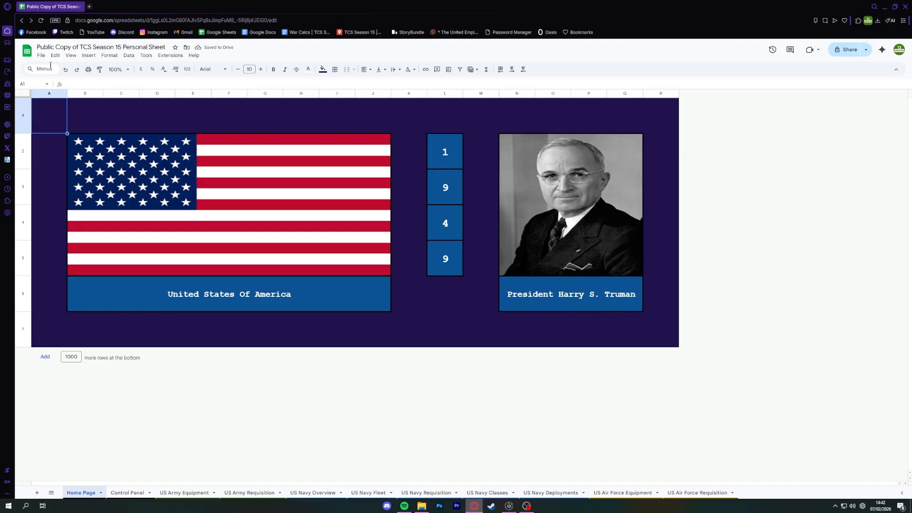
Make a copy of the spreadsheet named "France | TCS Season 15 Personal Sheet".
click(43, 57)
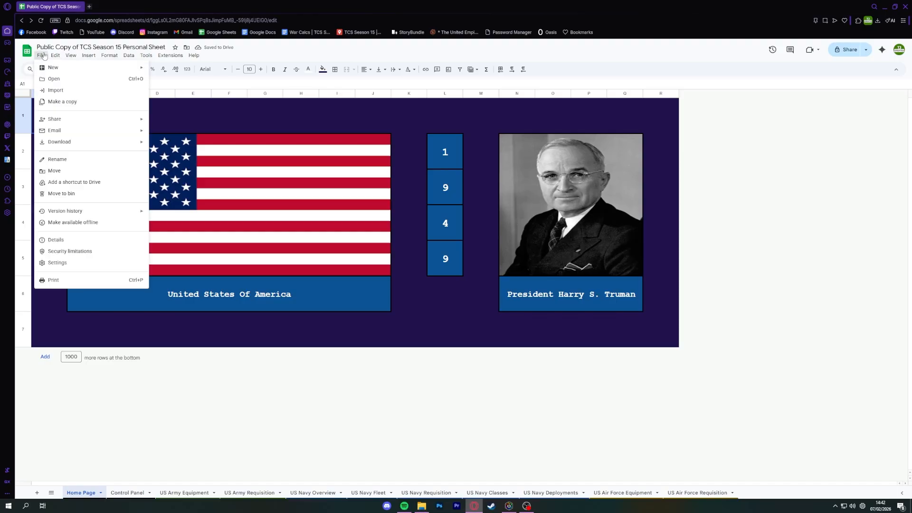
click(67, 105)
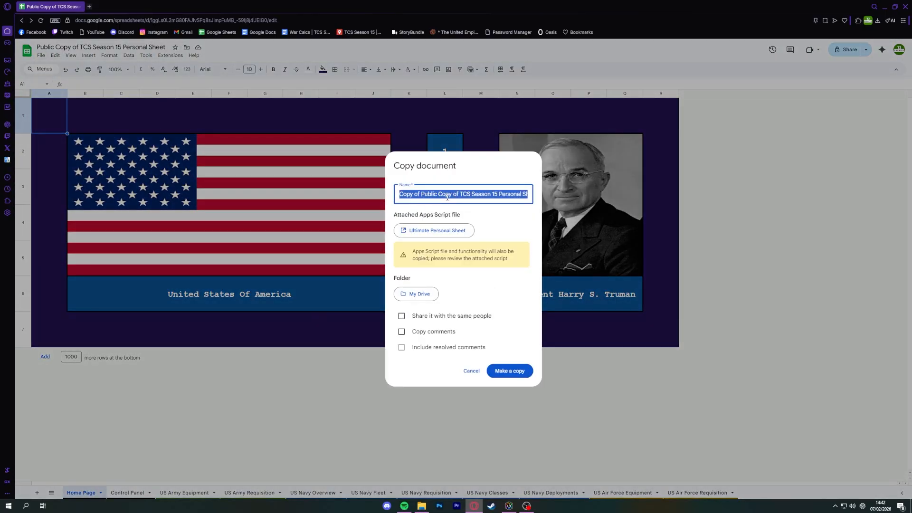
click(444, 196)
drag(401, 195, 459, 196)
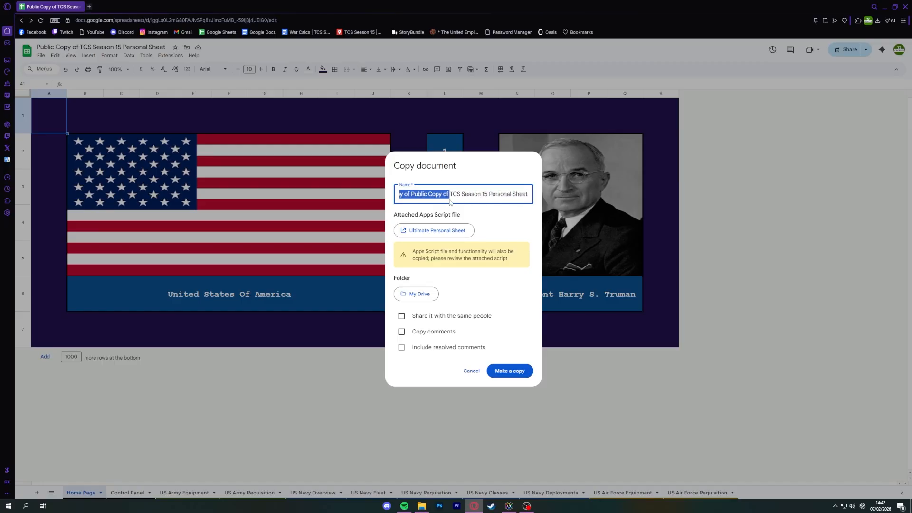
key(BackSpace)
text(Franec)
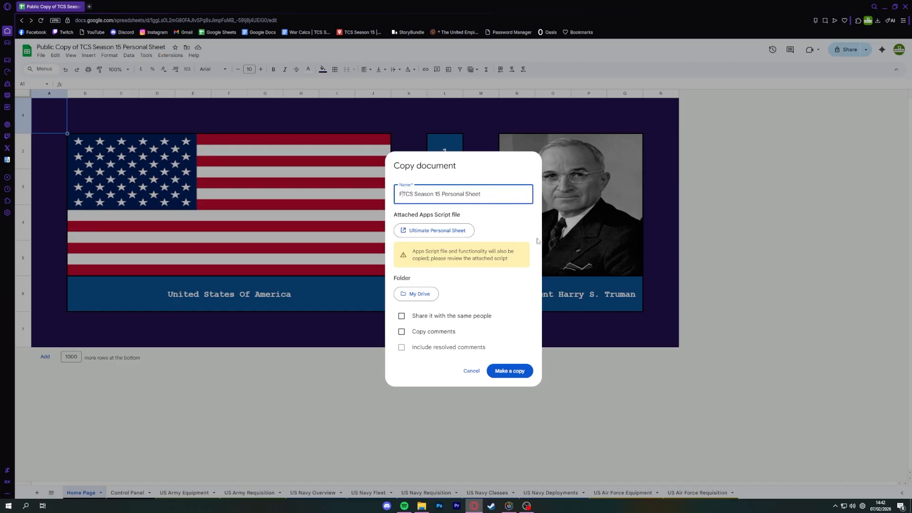
key(BackSpace)
key(BackSpace)
text(ce)
click(504, 373)
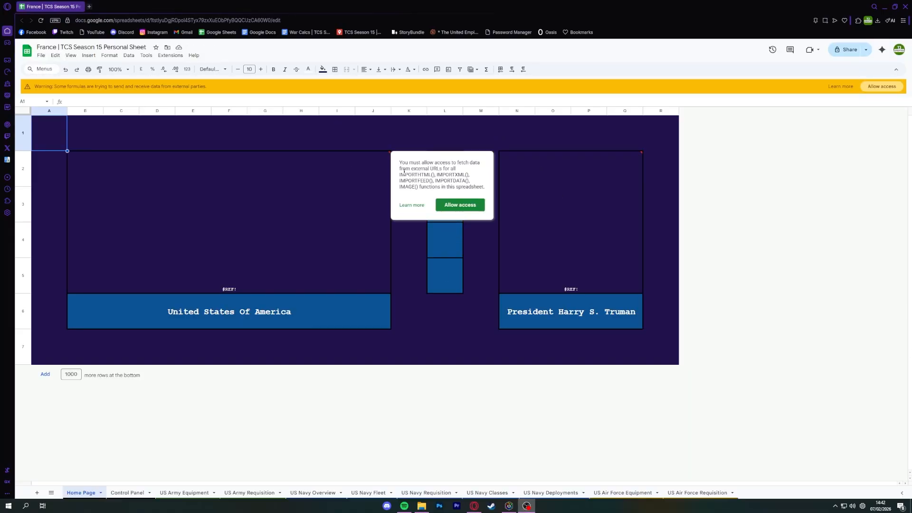
Allow the copied spreadsheet's formulas to send and receive data from external parties.
drag(42, 87, 125, 86)
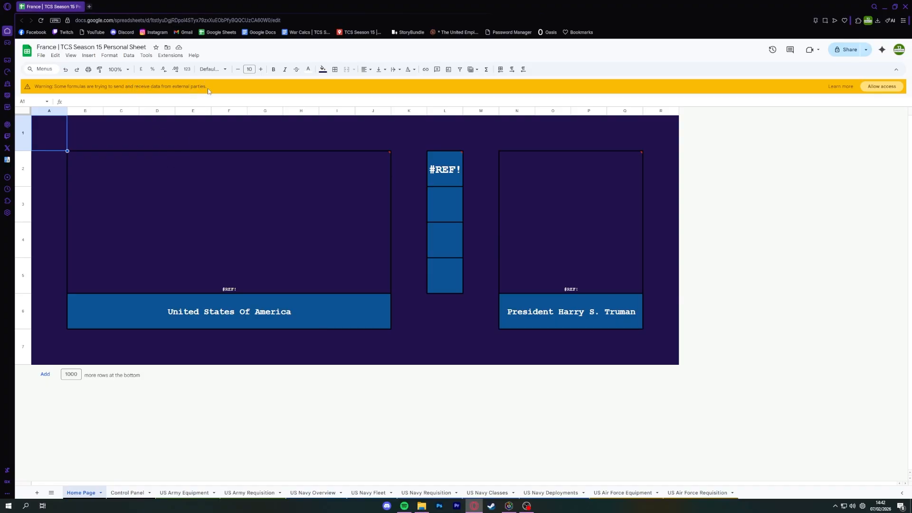
drag(208, 90, 46, 91)
click(878, 90)
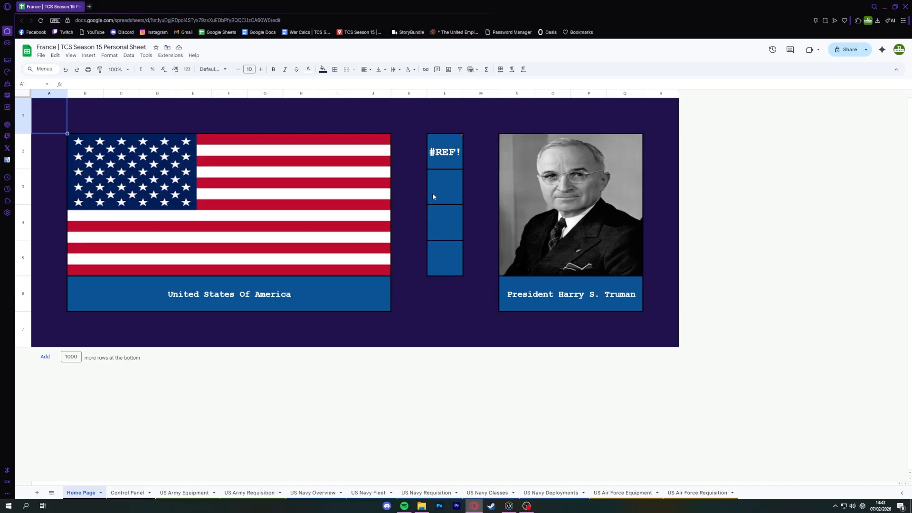
Grant the year formula in cell L2 of the Home Page access to its source spreadsheet.
click(437, 153)
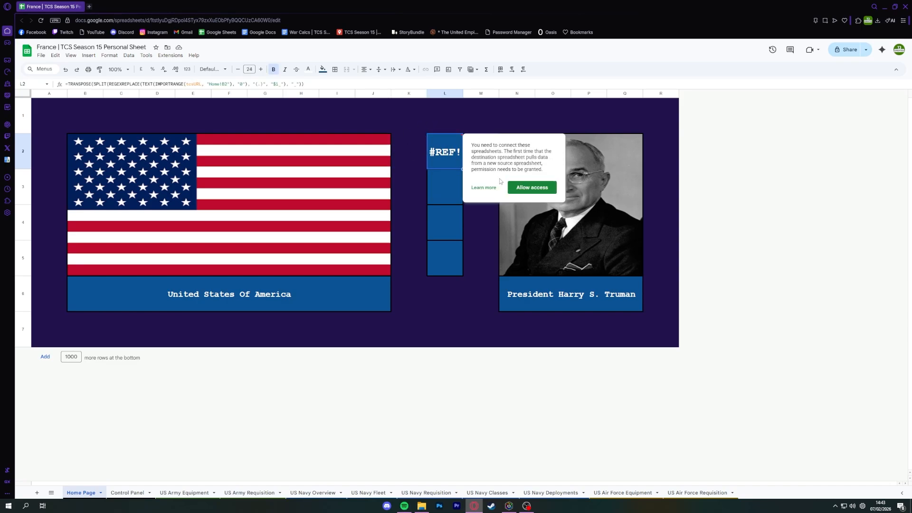
click(535, 187)
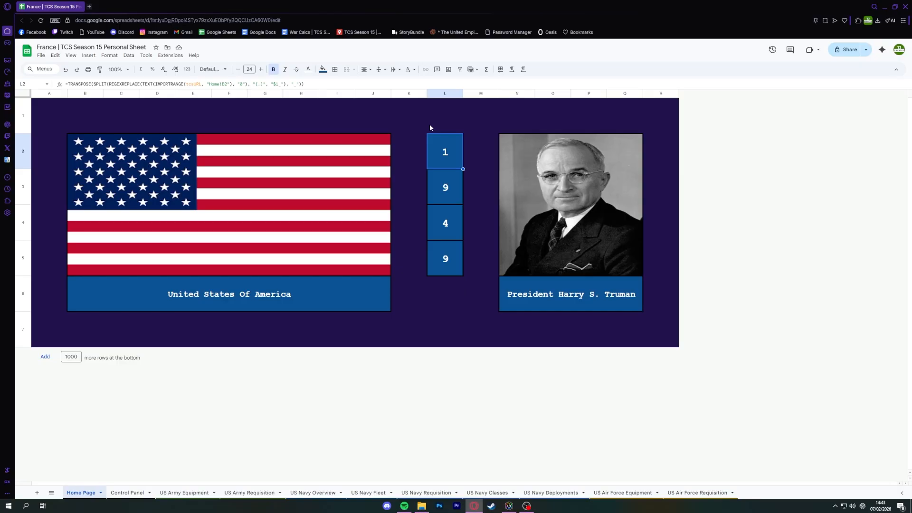
click(403, 247)
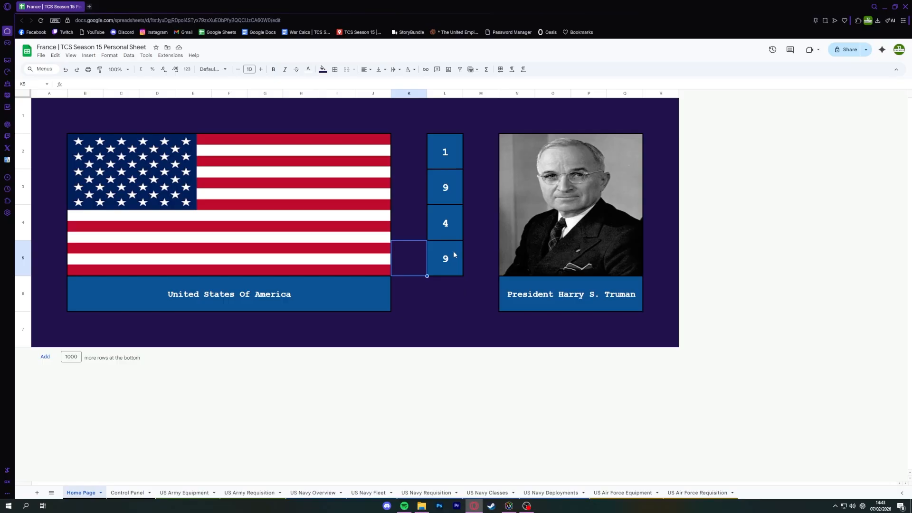
Set the nation on the Control Panel sheet to French Fourth Republic.
click(155, 491)
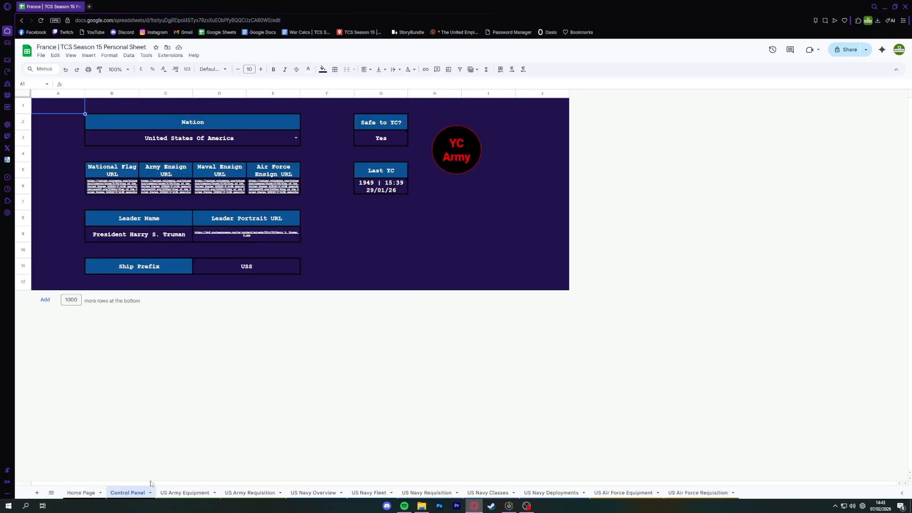
click(296, 138)
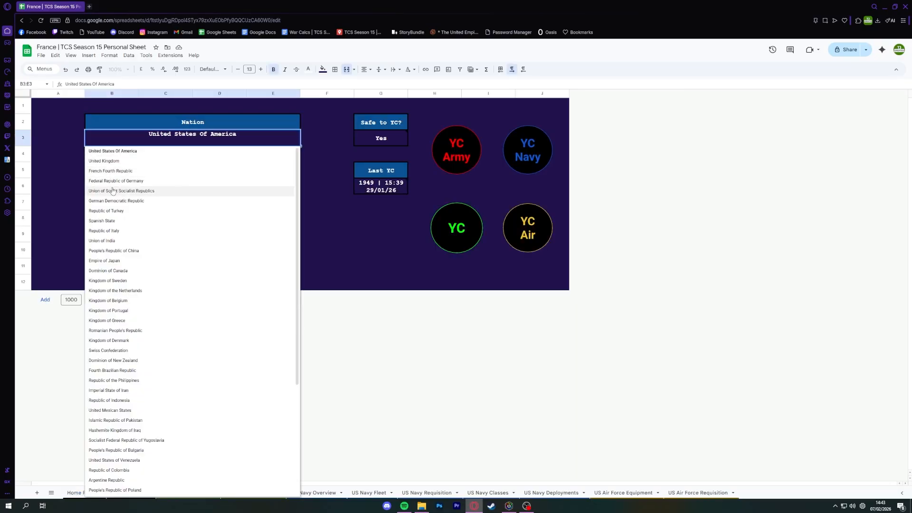
click(142, 174)
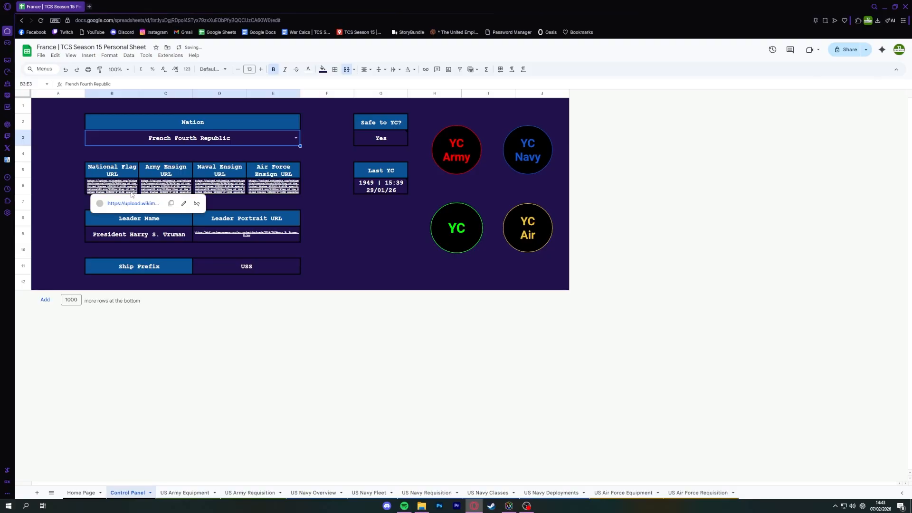
Search the web for images of "france flag" in a new browser tab and copy the image address of Wikipedia's Flag of France.
click(89, 7)
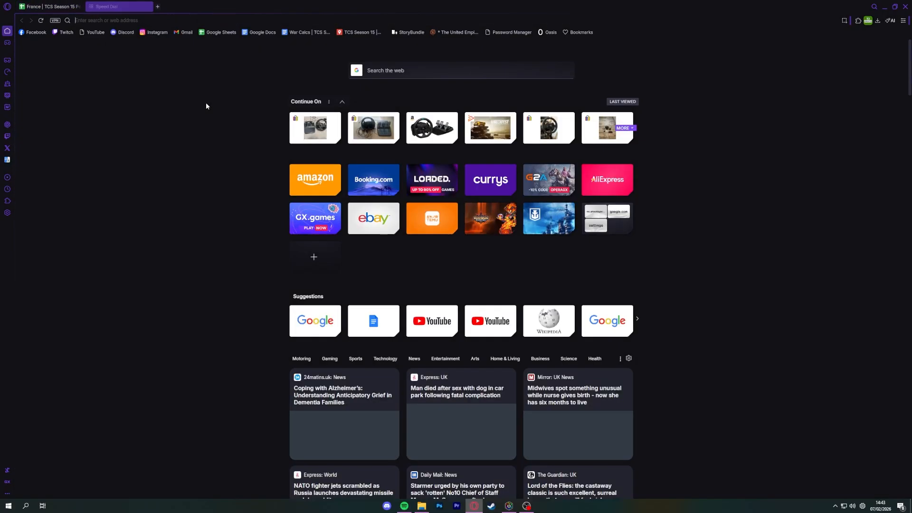
text(france fla)
key(Return)
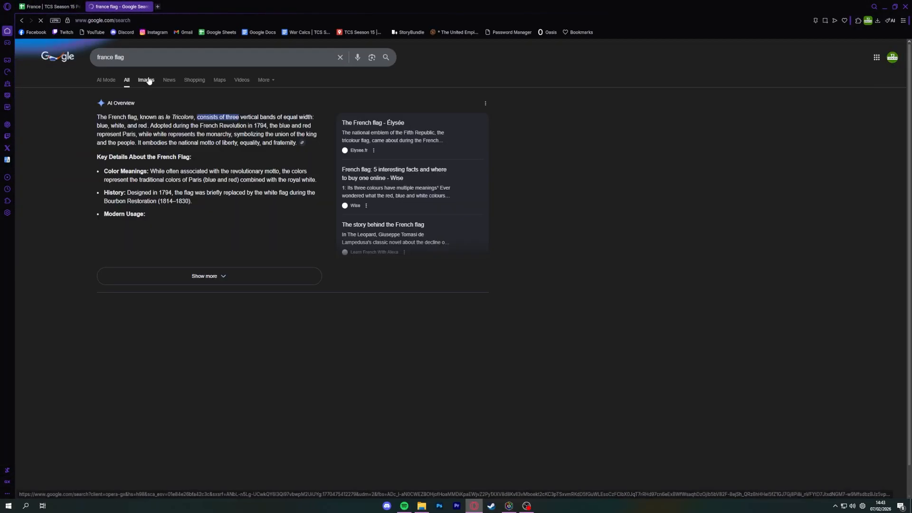
click(147, 80)
click(66, 152)
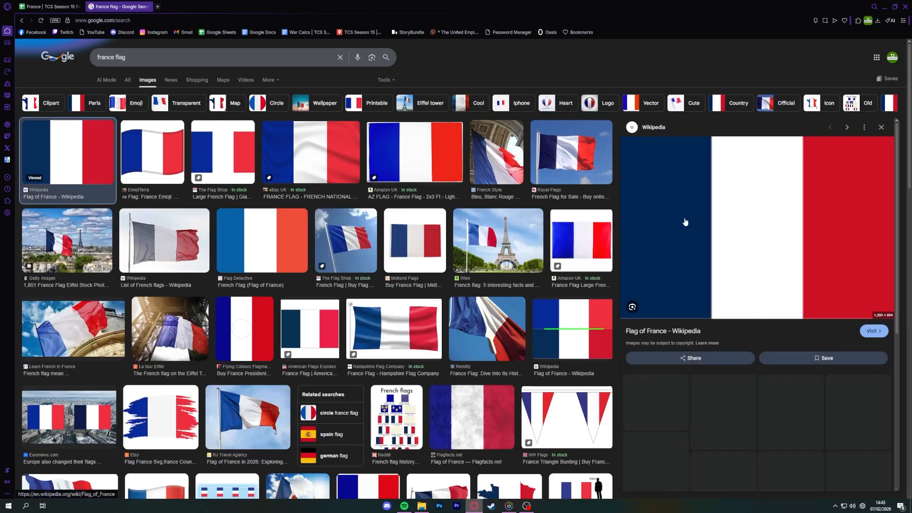
right_click(711, 222)
click(725, 352)
right_click(667, 211)
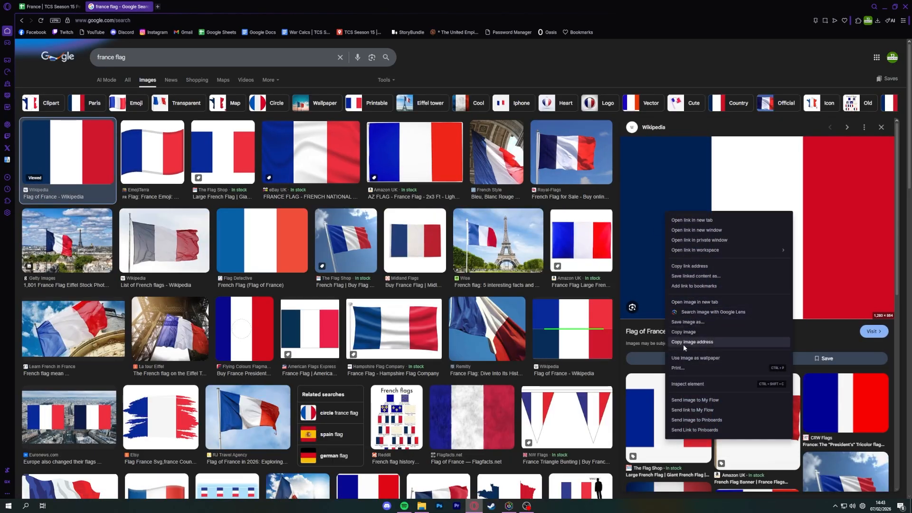
click(684, 342)
Paste the copied French flag image address into the National Flag URL cell of the Control Panel.
click(48, 6)
click(126, 193)
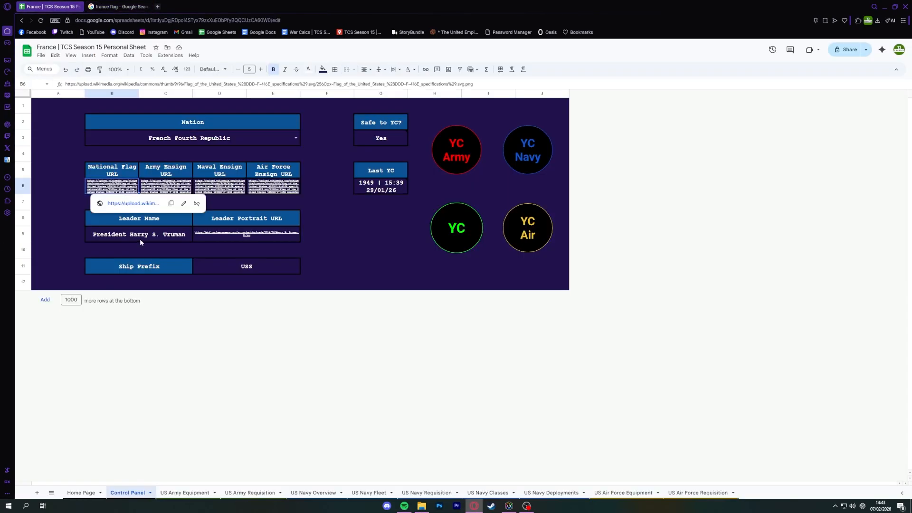
text(https://upload.wikimedia.org/wikipedia/en/thumb/c/c3/Flag_of_France.svg/1280px-Flag_of_France.svg.png)
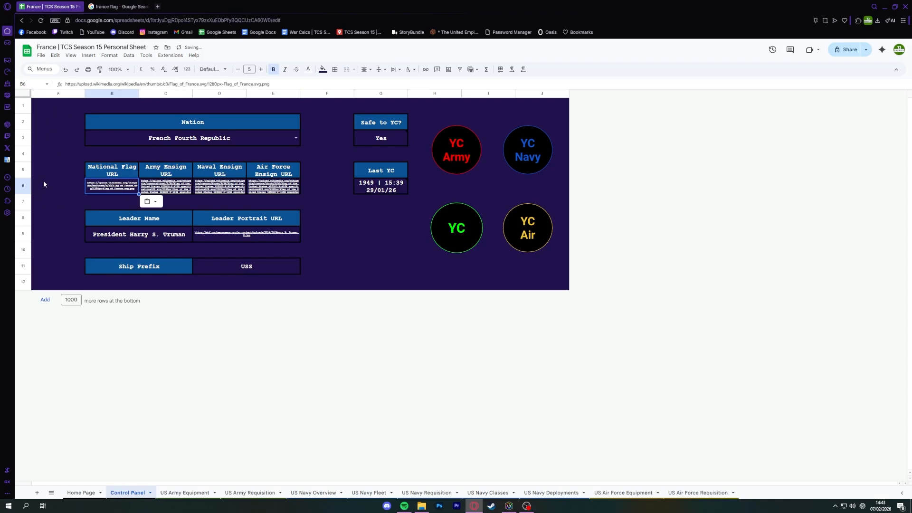
Compare the two flag images in the US Navy Fleet sheet's header row, and return to the Control Panel.
click(368, 493)
click(74, 109)
click(267, 109)
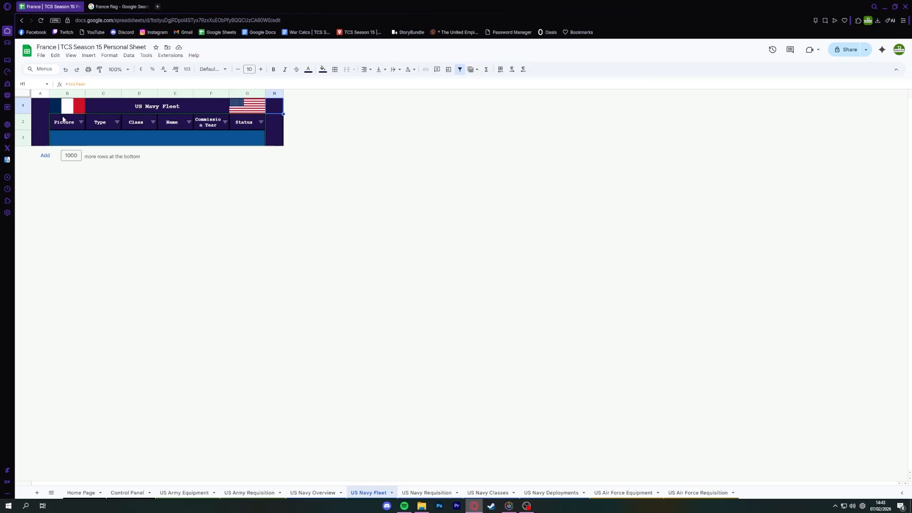
click(66, 110)
click(252, 106)
click(79, 103)
click(253, 105)
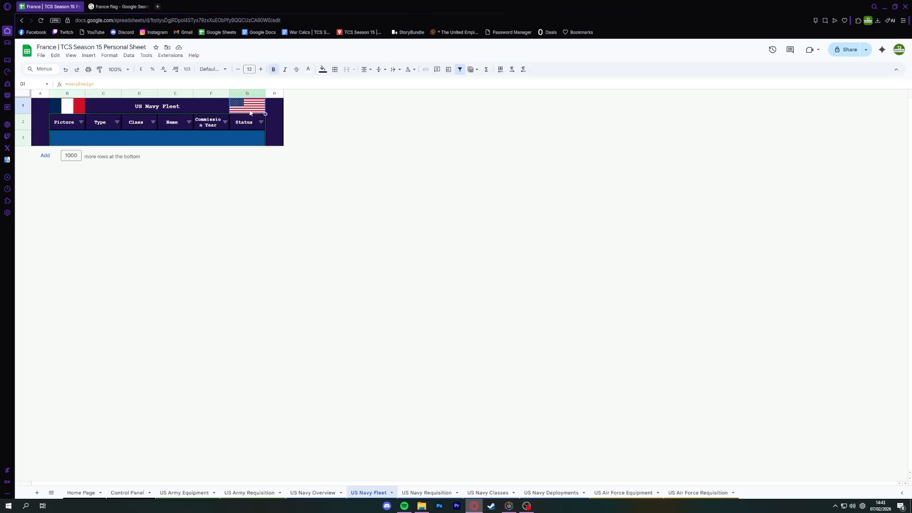
key(alt+Left)
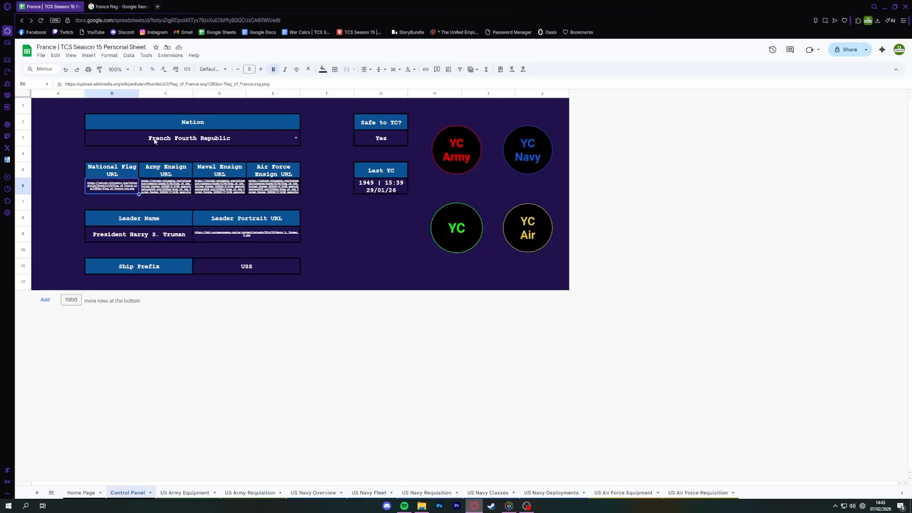
Fill the national flag URL across the army, naval and air force ensign URL cells and check the US Navy Fleet header.
click(150, 184)
click(223, 184)
click(291, 189)
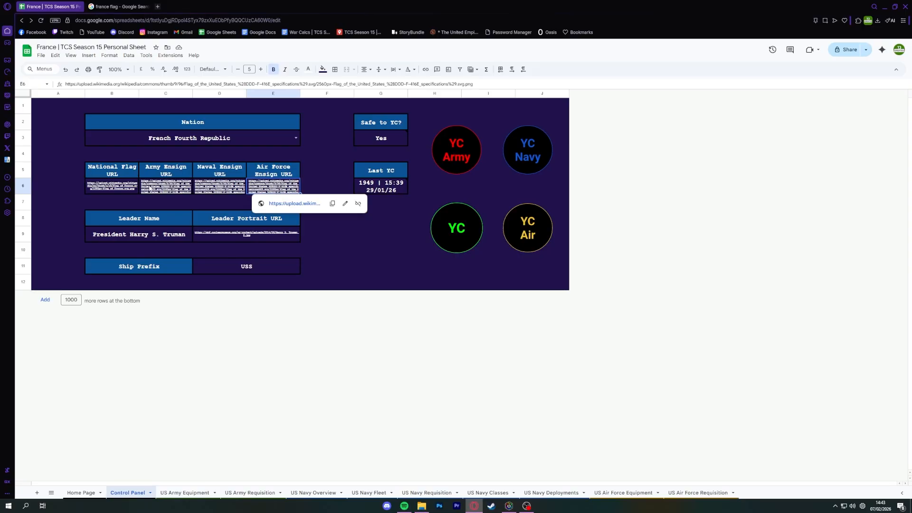
click(135, 190)
shift+click(277, 192)
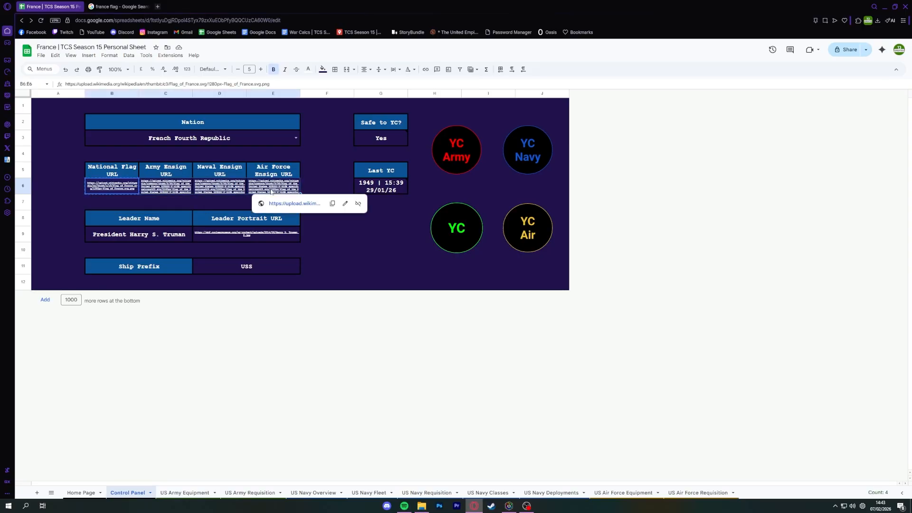
key(alt+Left)
key(alt+Right)
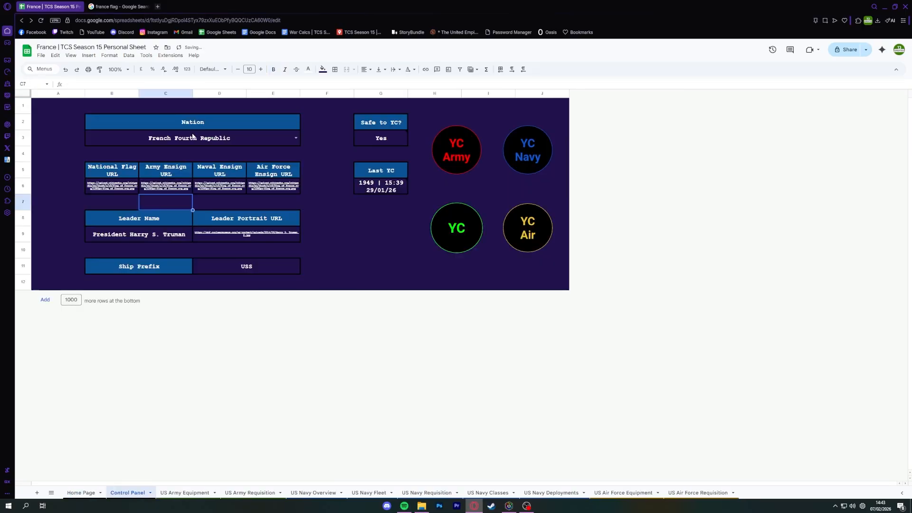
key(alt+Right)
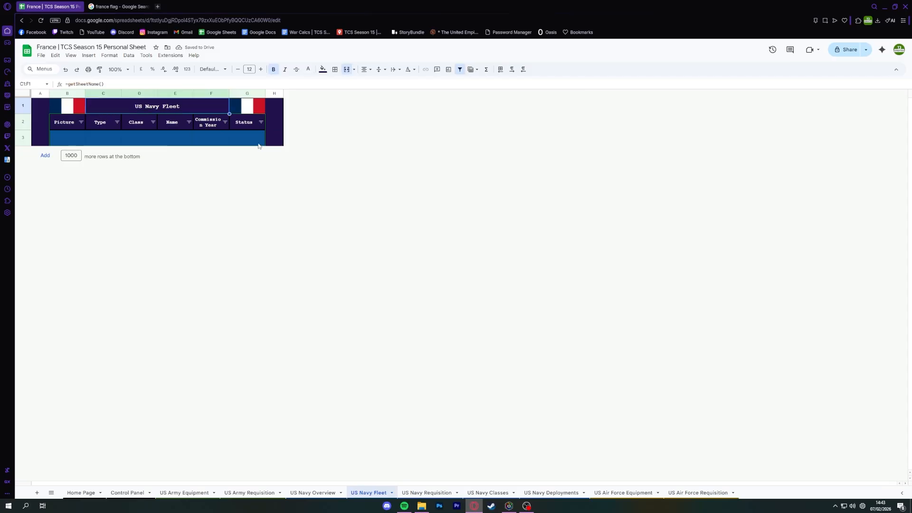
key(alt+Left)
Change the leader name on the Control Panel to President Charles De Gaulle.
click(143, 234)
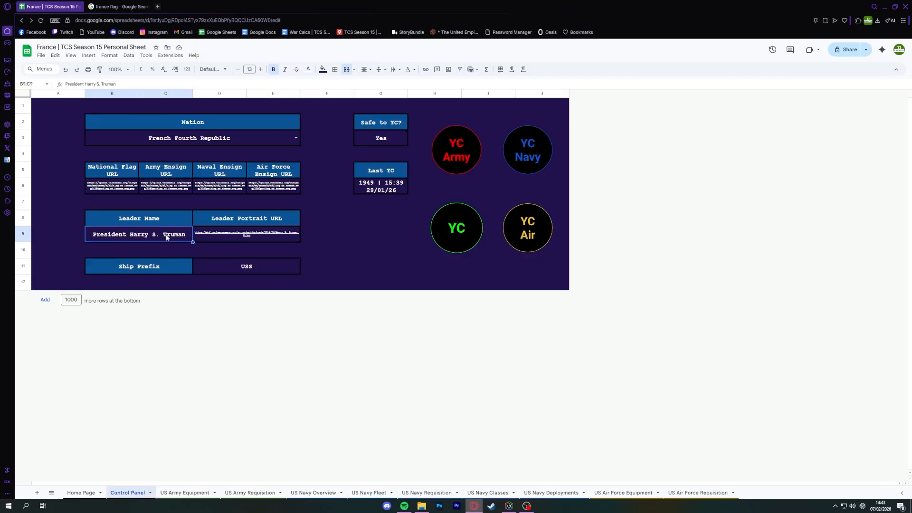
key(Return)
key(BackSpace)
key(BackSpace)
key(BackSpace)
key(BackSpace)
key(BackSpace)
key(BackSpace)
key(BackSpace)
key(BackSpace)
key(BackSpace)
key(BackSpace)
key(BackSpace)
key(BackSpace)
key(BackSpace)
key(BackSpace)
key(BackSpace)
text(Ch)
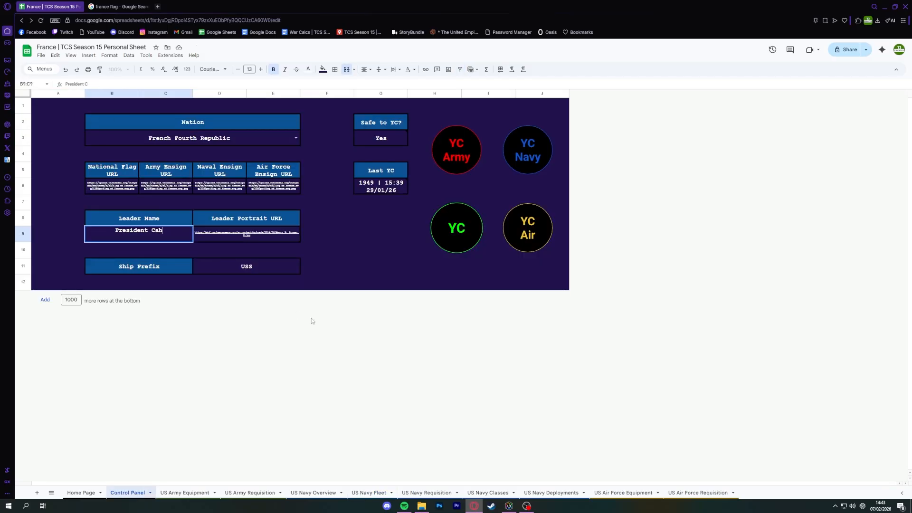
text(arles De Gaulle)
key(Return)
Search Google Images for charles de gaulle in the french flag search tab.
click(121, 6)
click(127, 16)
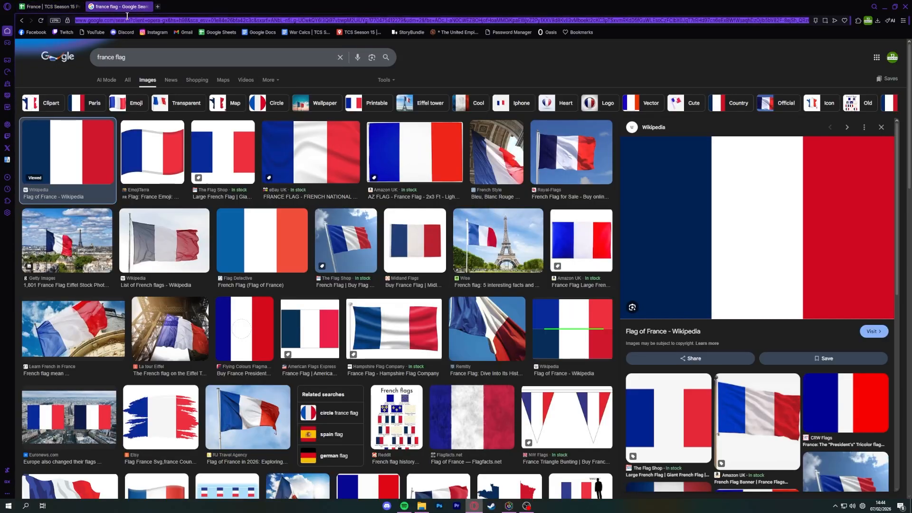
text(charles de gaulle)
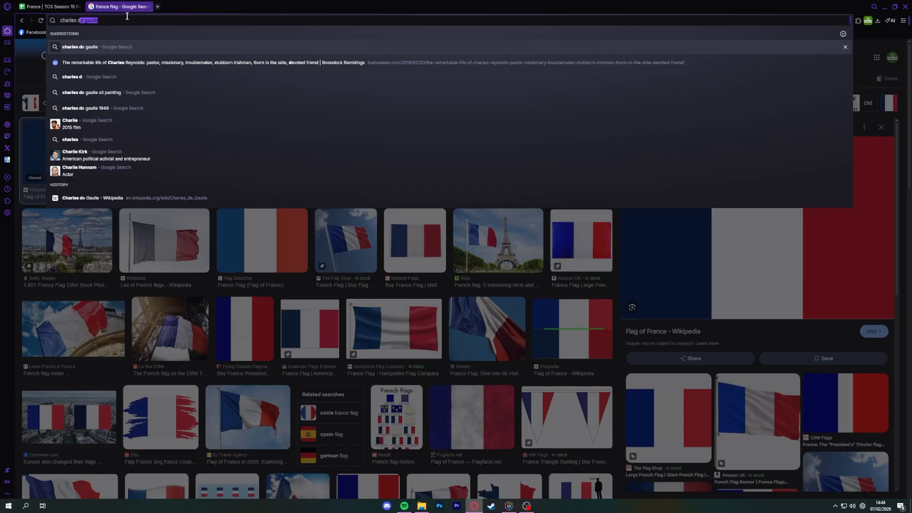
key(Return)
click(151, 79)
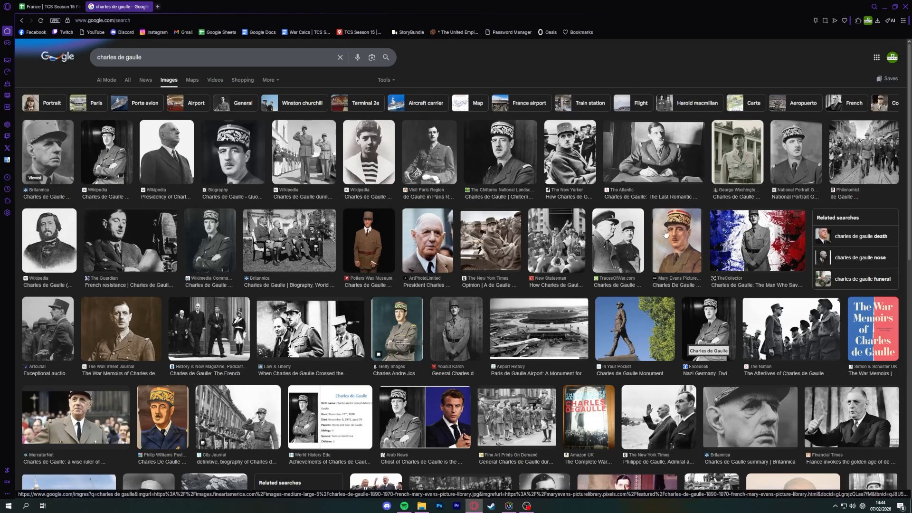
Copy the image address of the coloured Charles De Gaulle portrait from Mary Evans Picture Library.
click(668, 231)
right_click(733, 261)
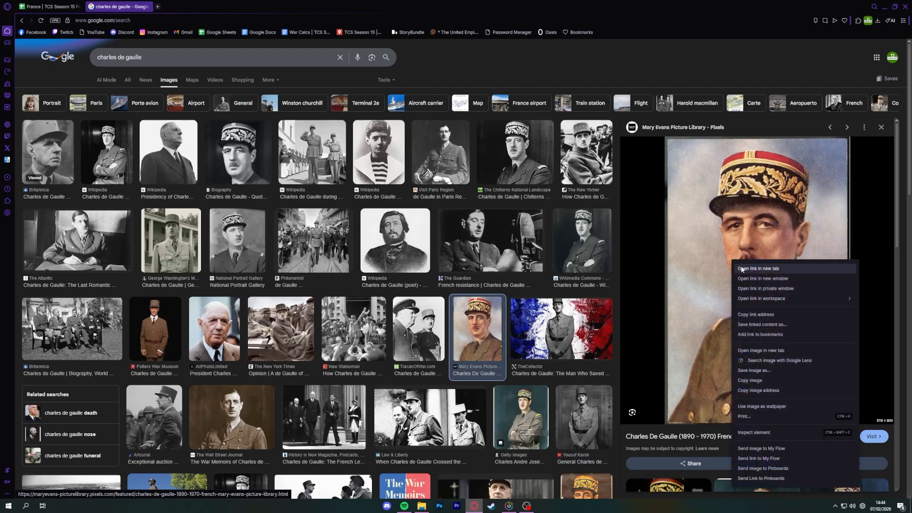
click(758, 391)
Replace the Leader Portrait URL on the Control Panel with the copied portrait image address.
click(45, 7)
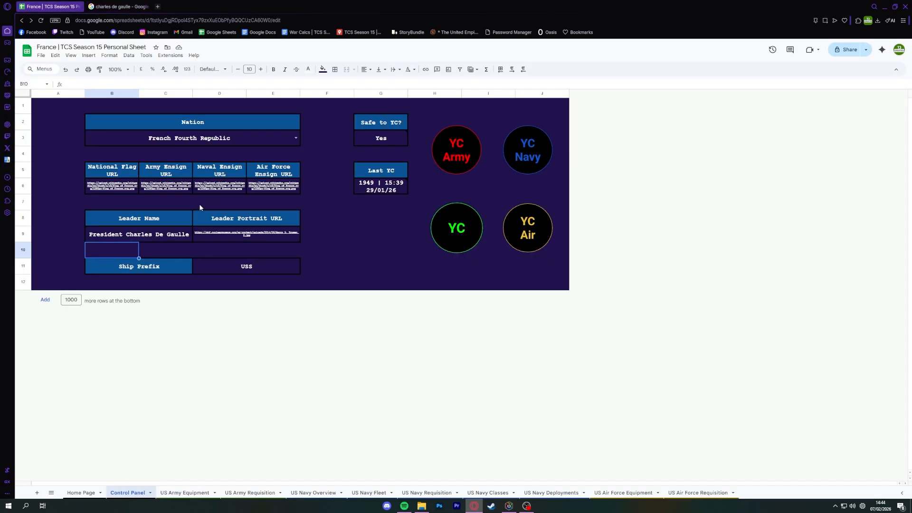
click(226, 231)
double_click(226, 231)
key(ctrl+a)
key(ctrl+v)
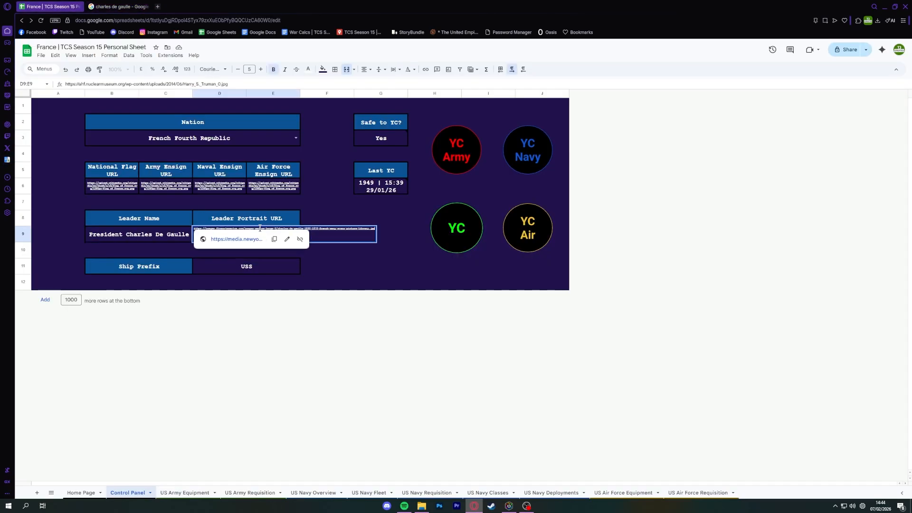
key(Return)
Set the ship prefix on the Control Panel to FS.
click(235, 272)
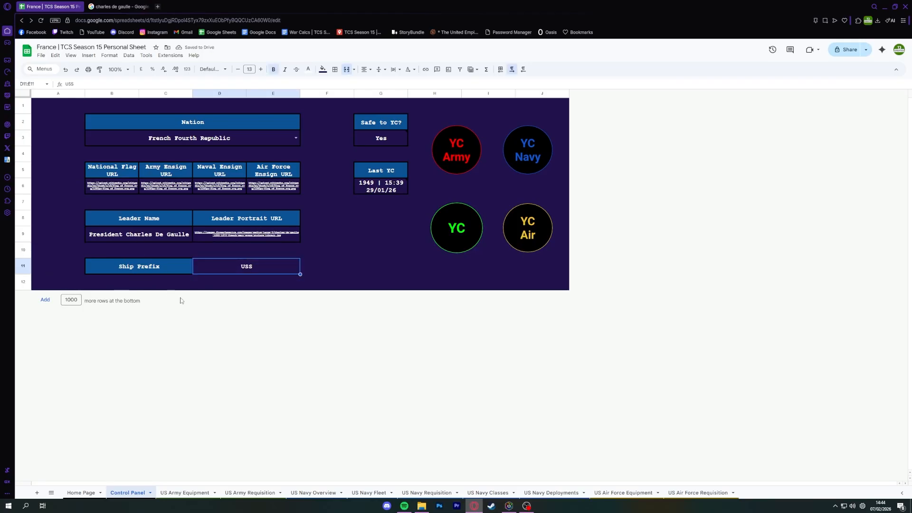
text(FS)
key(Return)
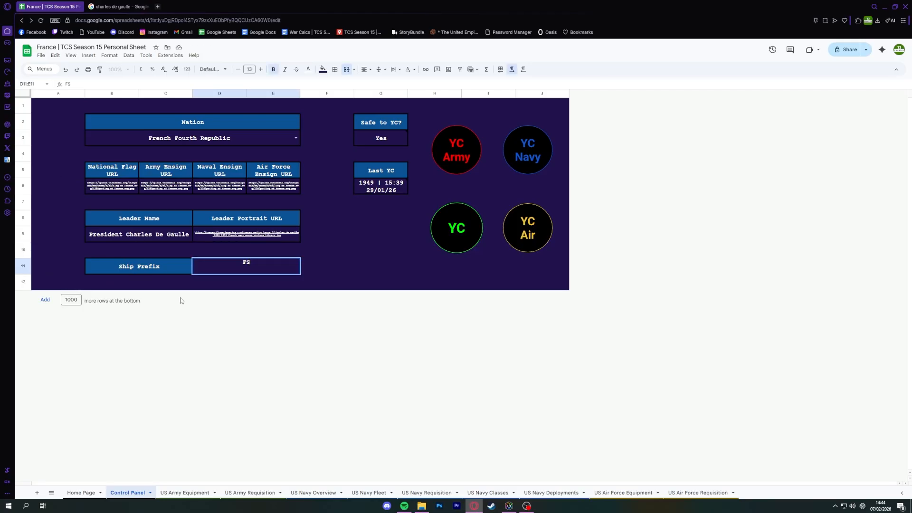
Examine the Home Page's flag, nation name, year digits, leader portrait and leader name.
click(94, 493)
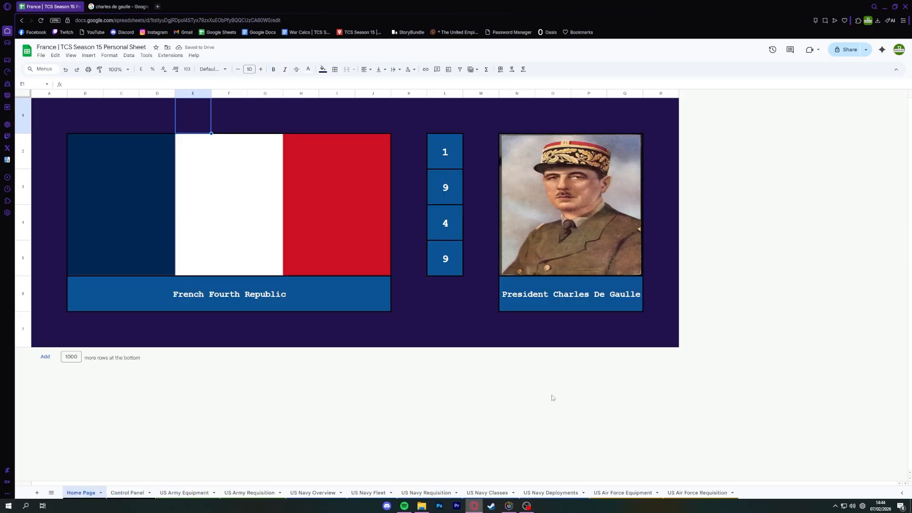
click(481, 296)
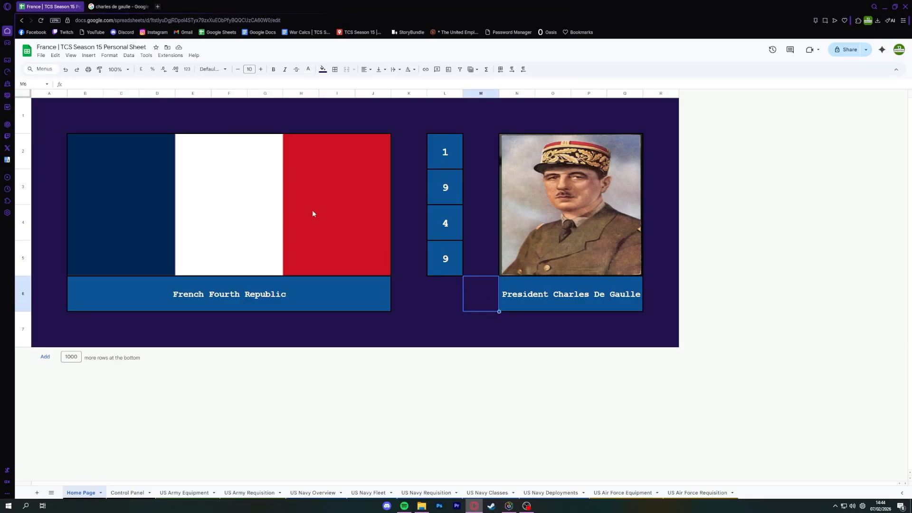
click(300, 167)
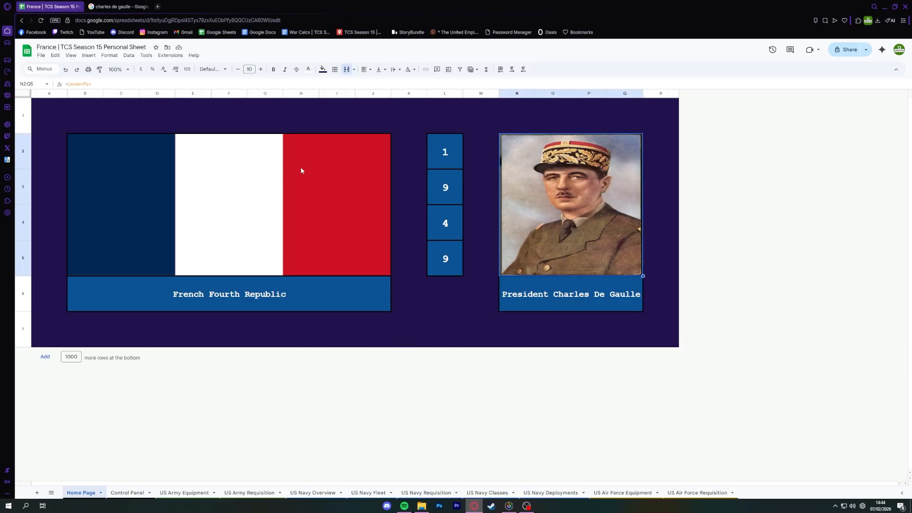
click(400, 320)
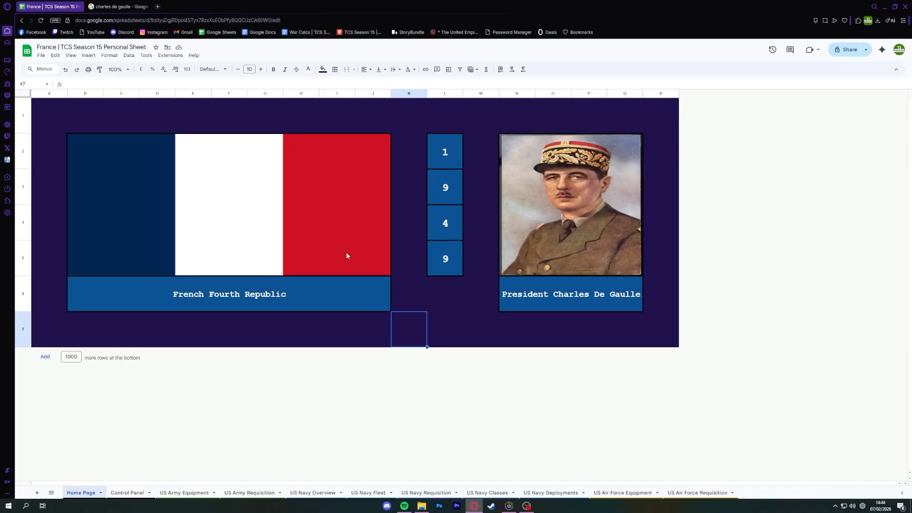
click(452, 164)
click(453, 260)
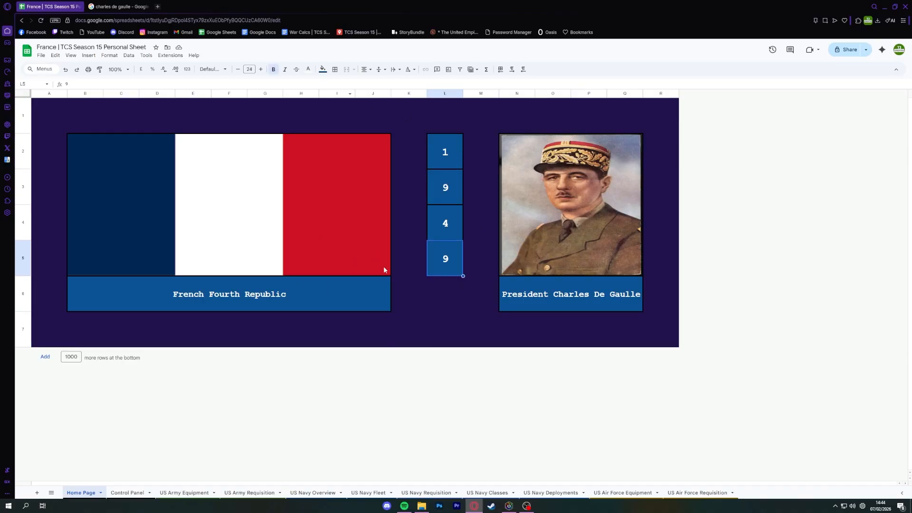
click(519, 302)
click(280, 295)
click(426, 301)
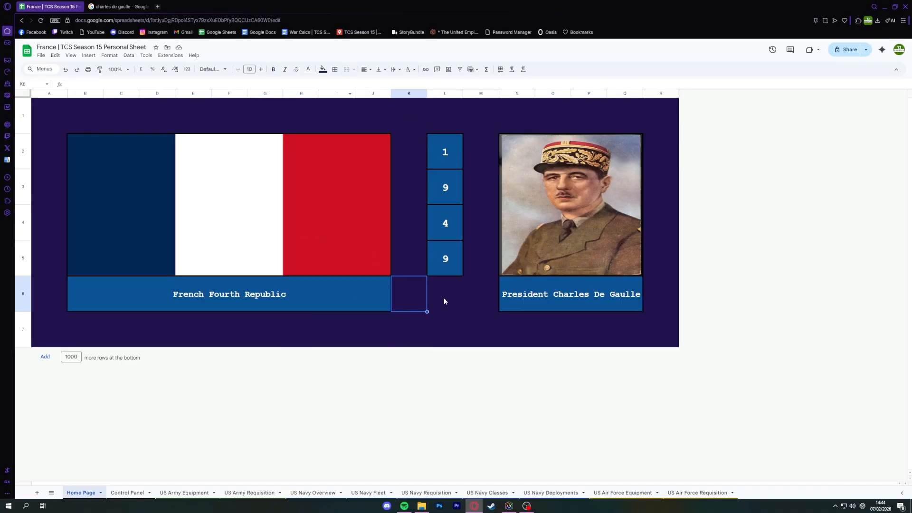
click(444, 298)
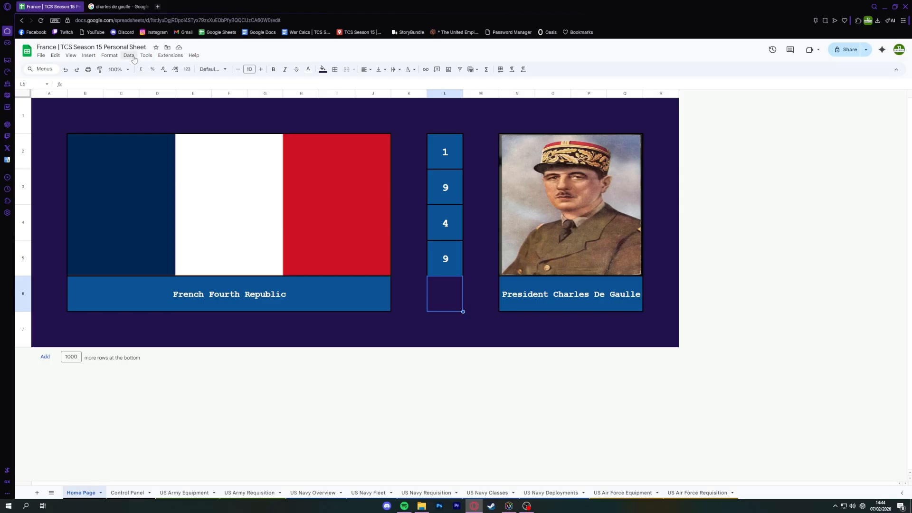
Change the spreadsheet theme's font to Georgia.
click(108, 56)
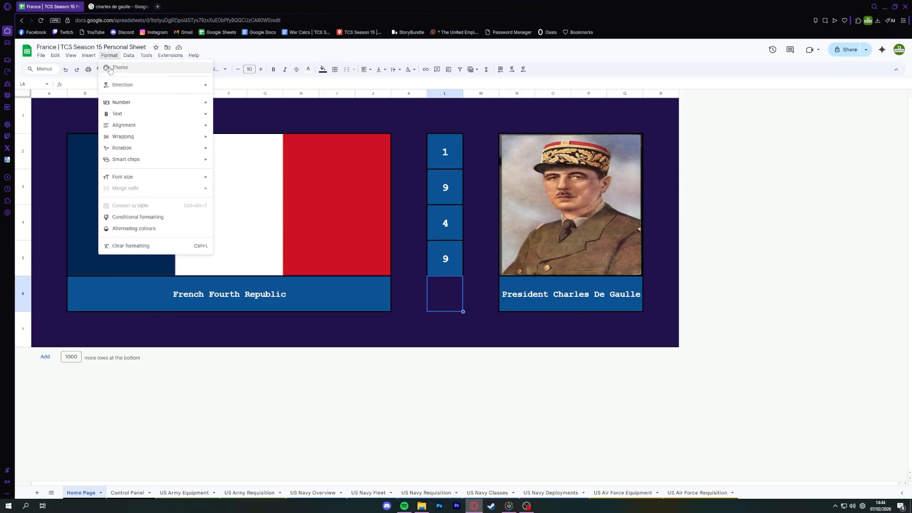
click(120, 67)
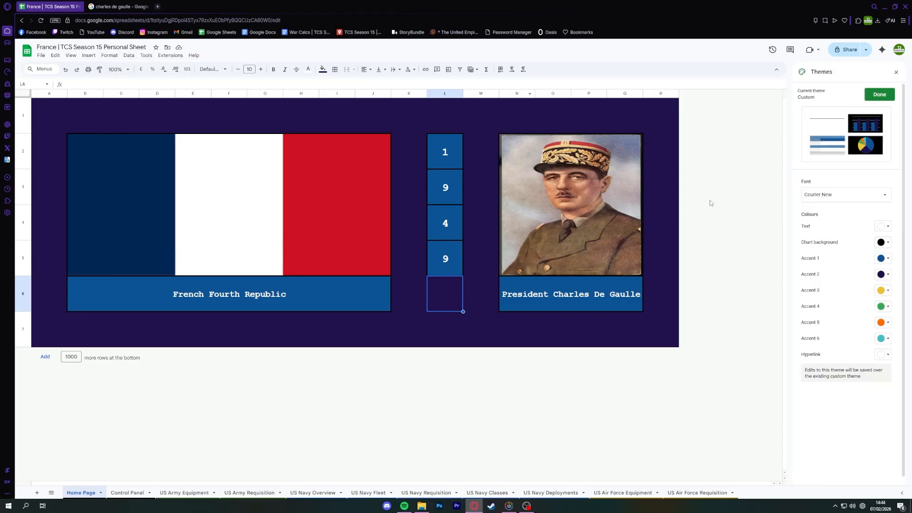
click(814, 197)
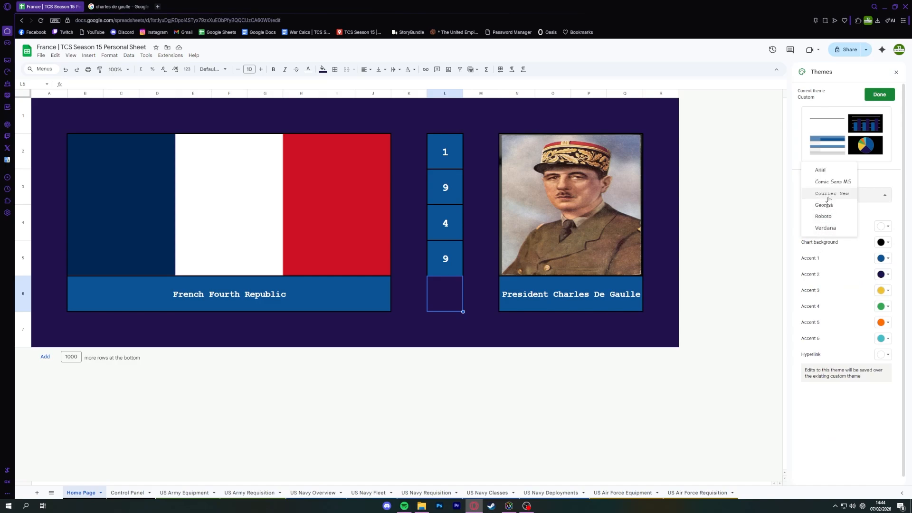
click(826, 205)
click(828, 194)
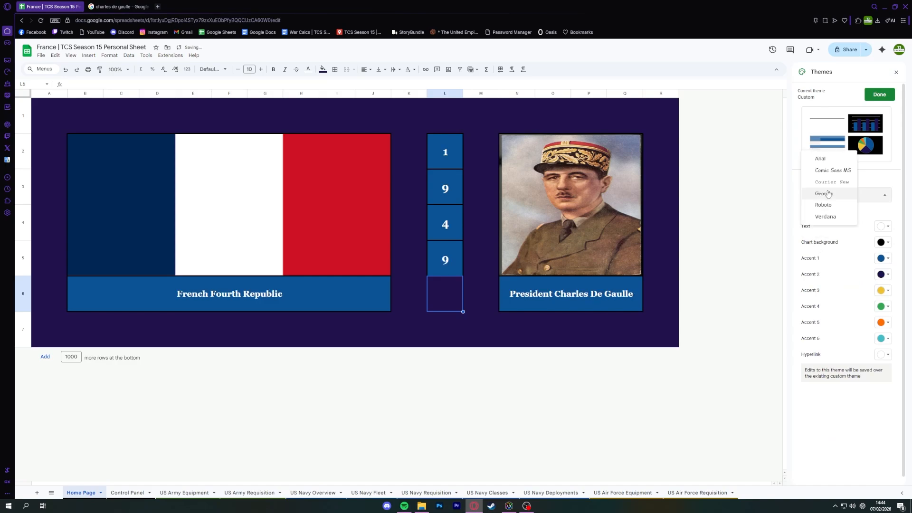
click(824, 159)
click(825, 192)
click(827, 229)
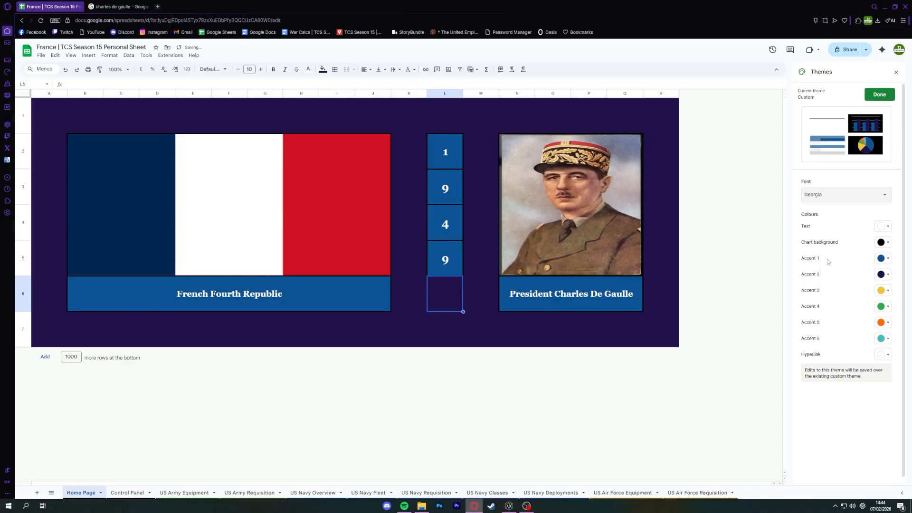
Try black as the theme's text colour, and restore it to white.
click(883, 226)
click(812, 241)
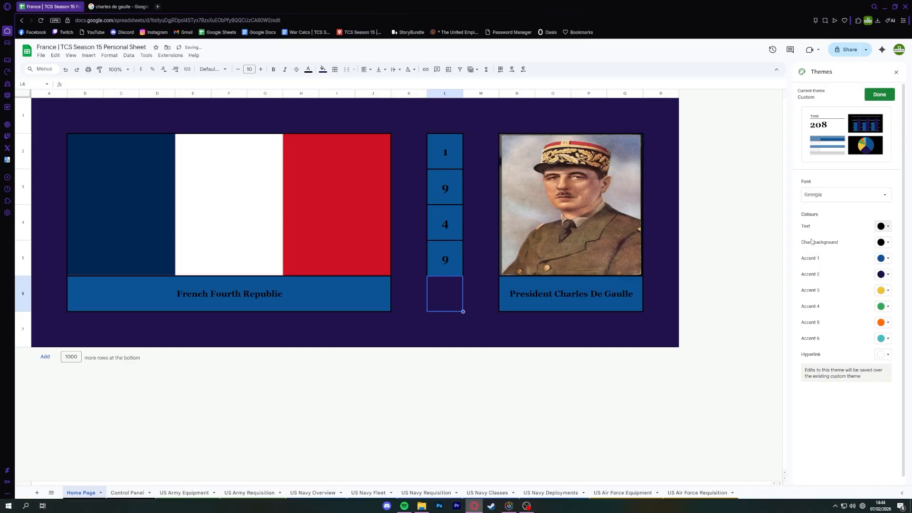
click(882, 227)
click(886, 239)
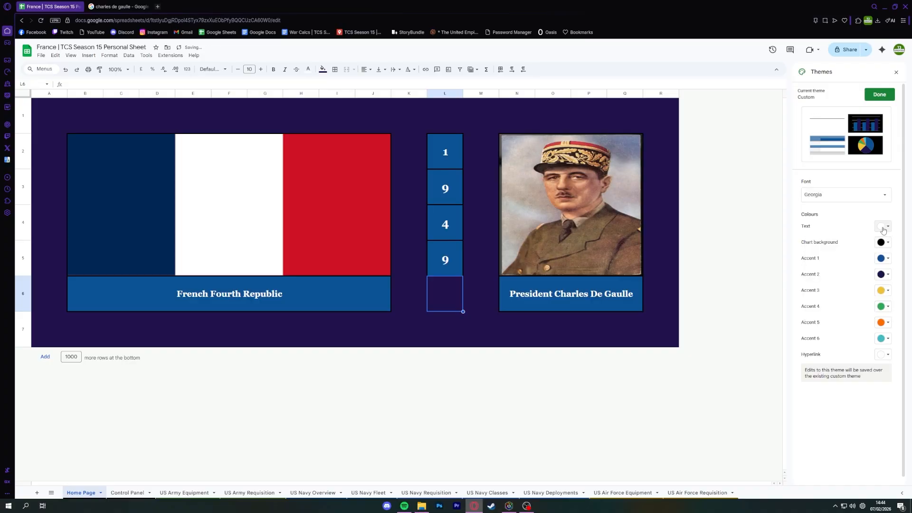
click(882, 226)
click(886, 249)
click(882, 227)
click(886, 239)
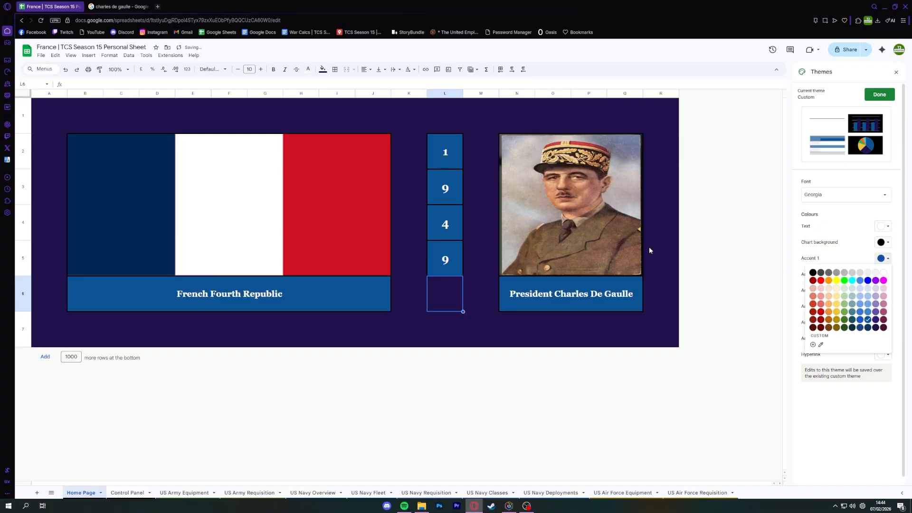
Try a purple theme on the Home Page, with lighter purple for Accent 1 and dark purple for Accent 2.
click(873, 264)
click(518, 319)
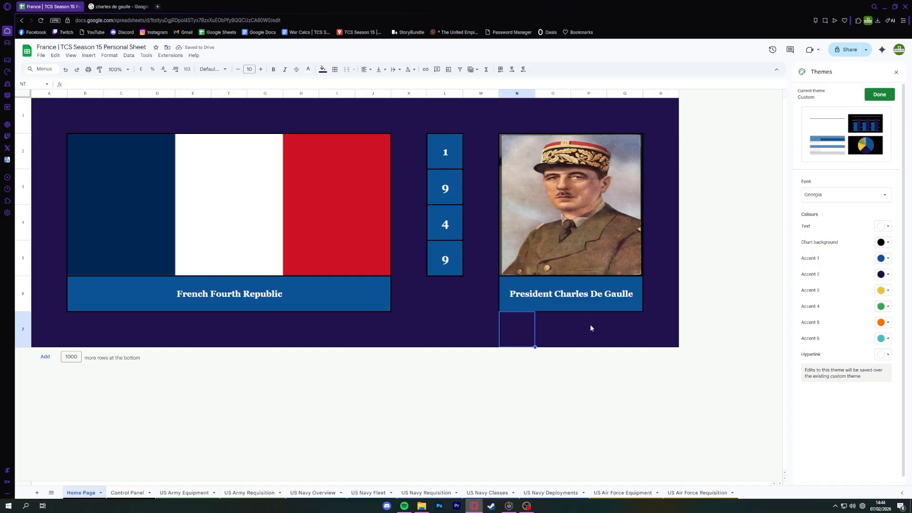
click(515, 295)
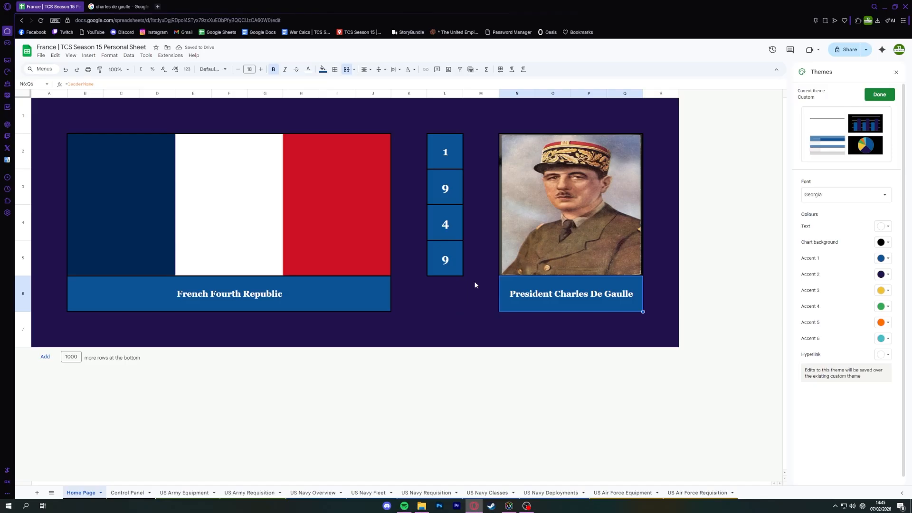
click(884, 259)
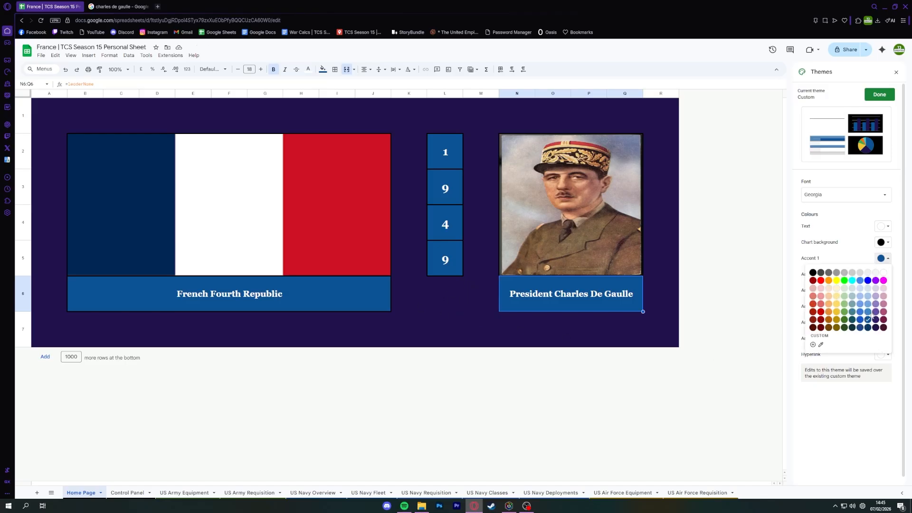
click(876, 312)
click(884, 274)
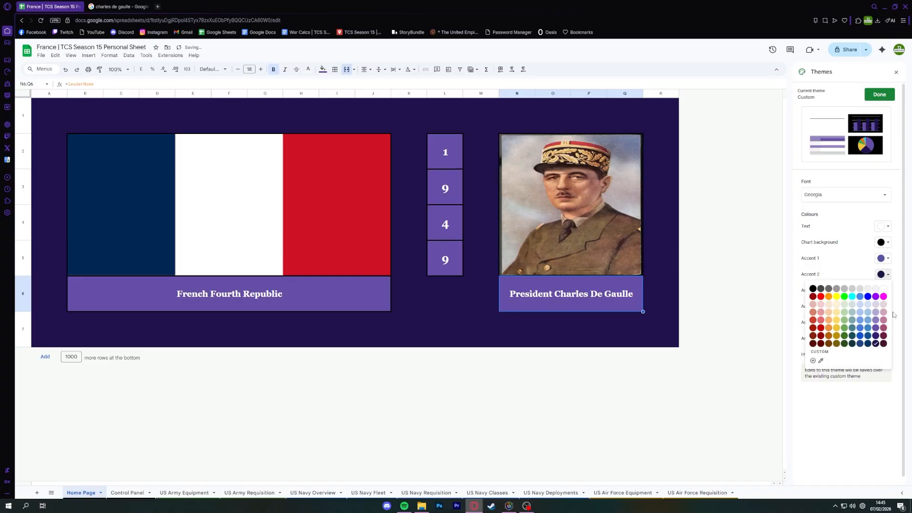
click(876, 336)
click(632, 323)
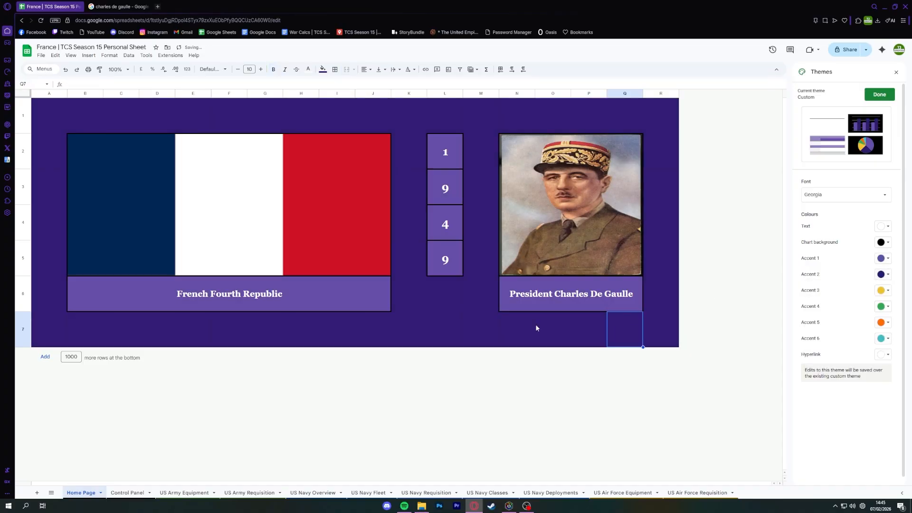
click(448, 316)
Try a magenta theme, with dark magenta for Accent 2 and a lighter magenta for Accent 1.
click(885, 275)
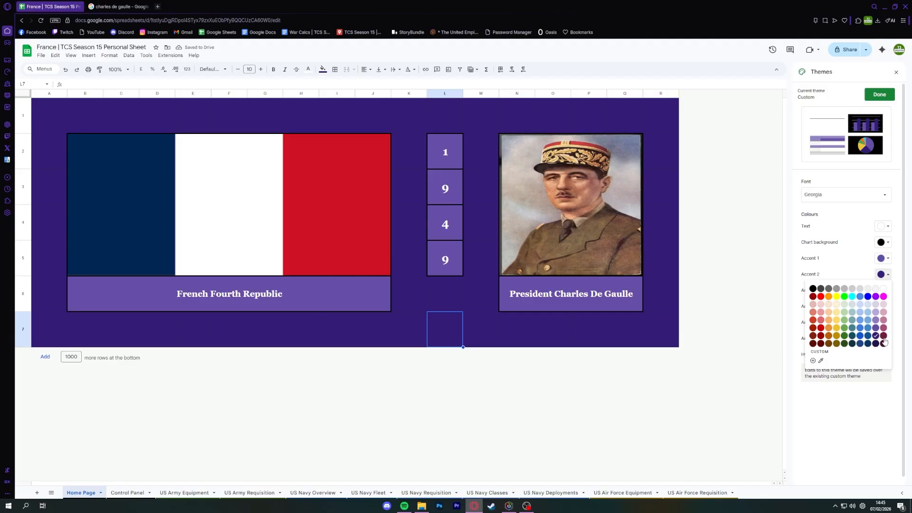
click(887, 342)
click(885, 258)
click(887, 315)
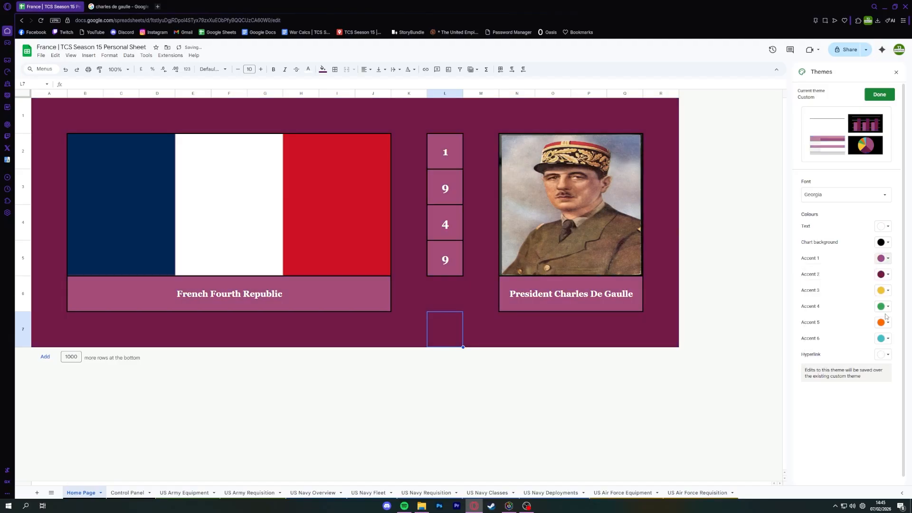
Try a red theme, with red for Accent 1 and very dark red for Accent 2.
click(885, 258)
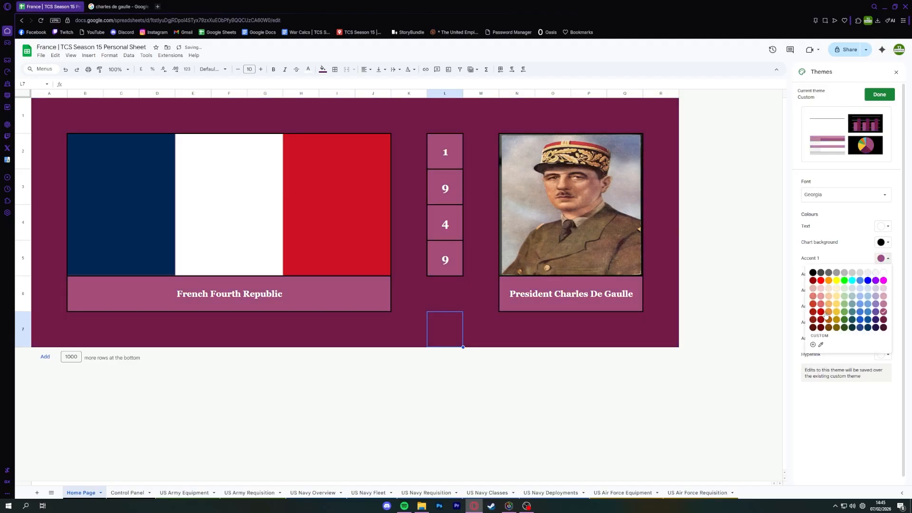
click(813, 313)
click(885, 274)
click(814, 343)
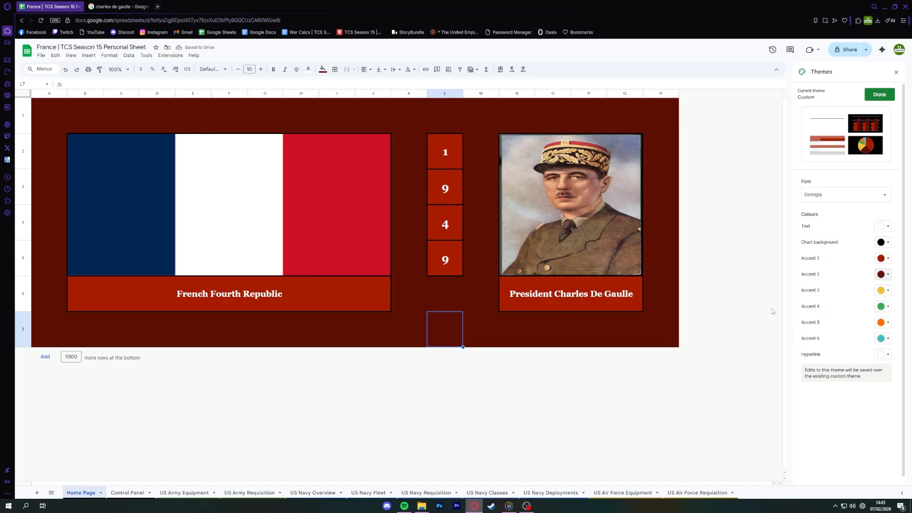
Undo the red and magenta theme colours and the purple Accent 2 change.
key(ctrl+z)
key(ctrl+z)
key(ctrl+z)
key(ctrl+z)
key(ctrl+z)
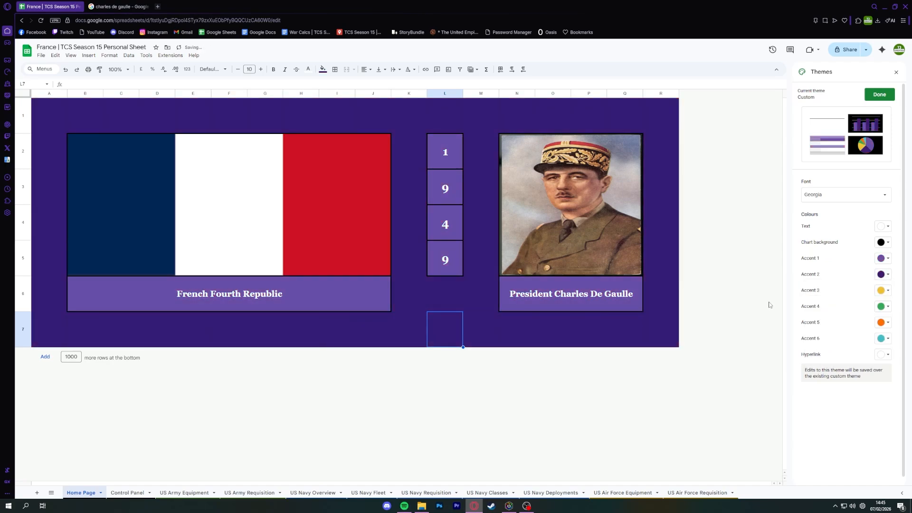
Set the theme's Accent 1 colour to dark blue.
click(884, 258)
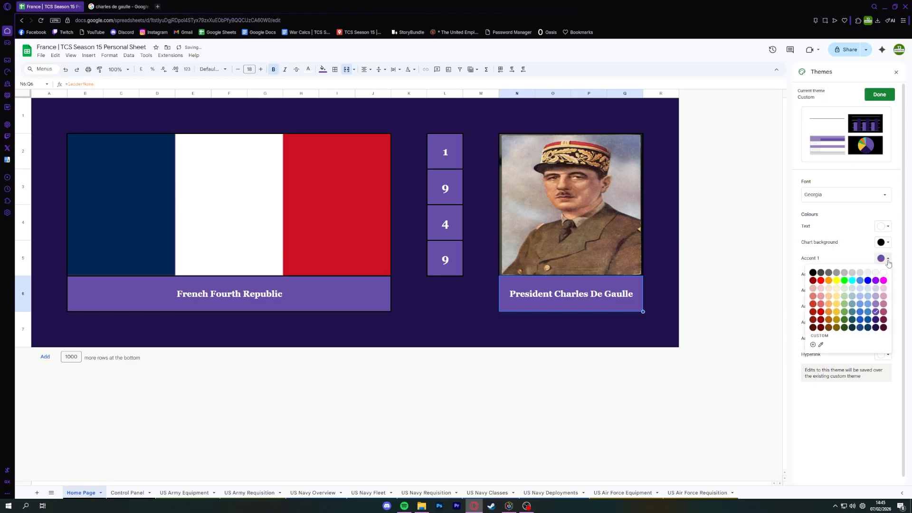
click(861, 328)
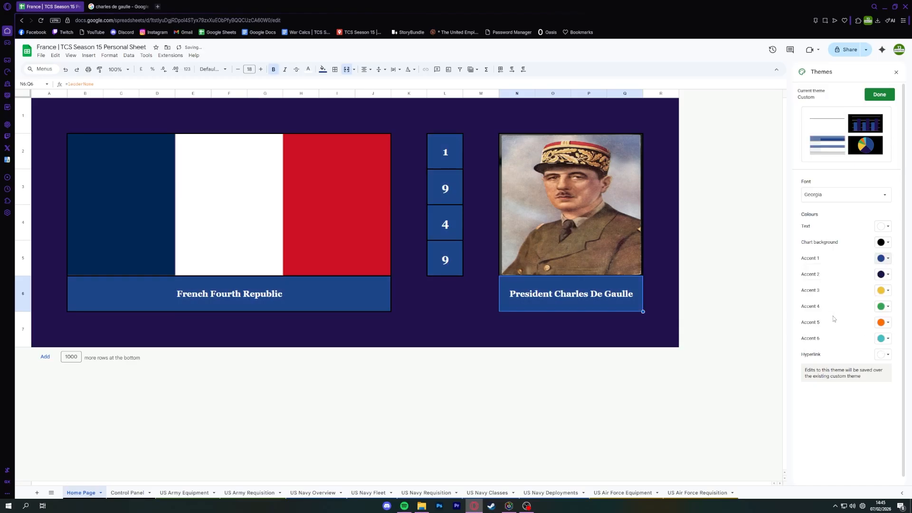
Try dark teal for the theme's Accent 1 colour and settle on a darker navy blue.
click(883, 258)
click(852, 327)
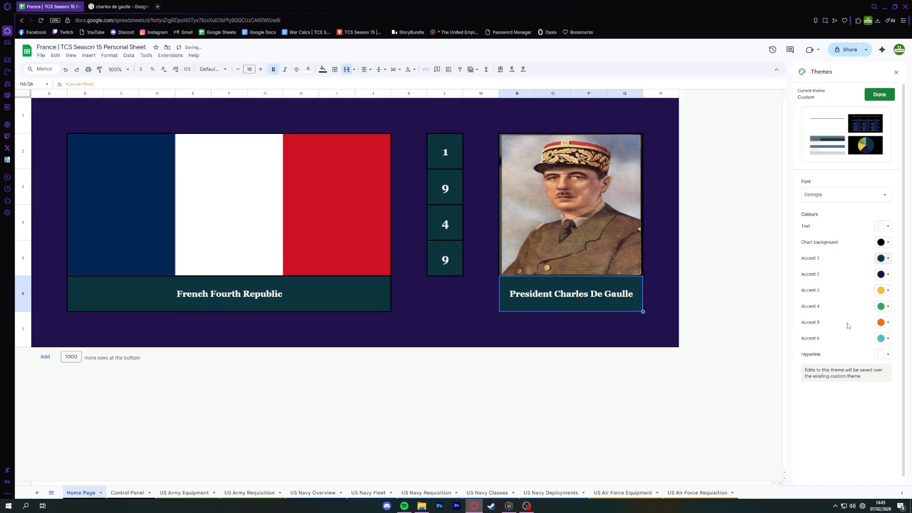
click(882, 259)
click(860, 327)
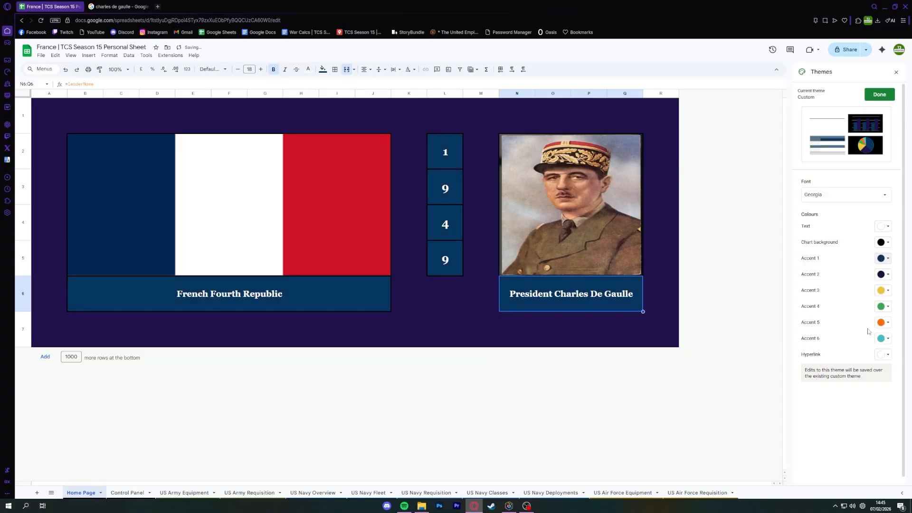
click(661, 323)
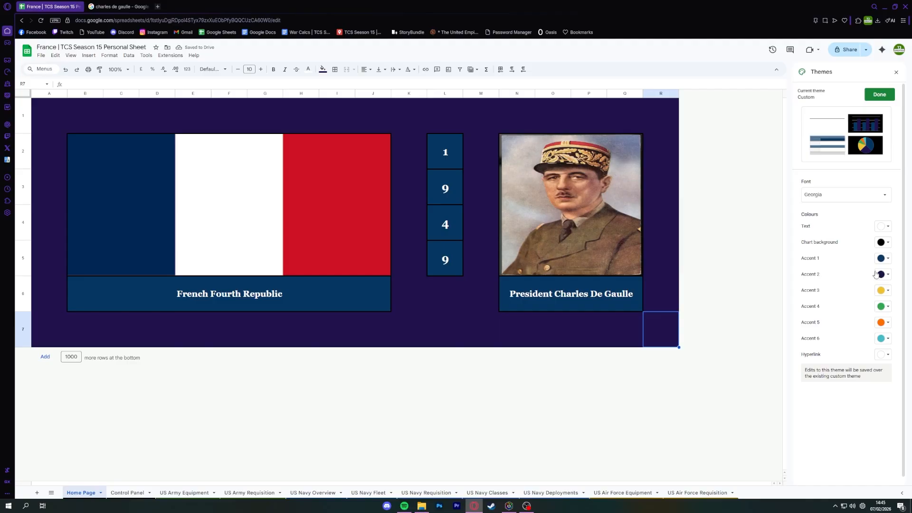
Check the theme's Text colour, set the Hyperlink colour to white, and finish editing the theme.
click(887, 227)
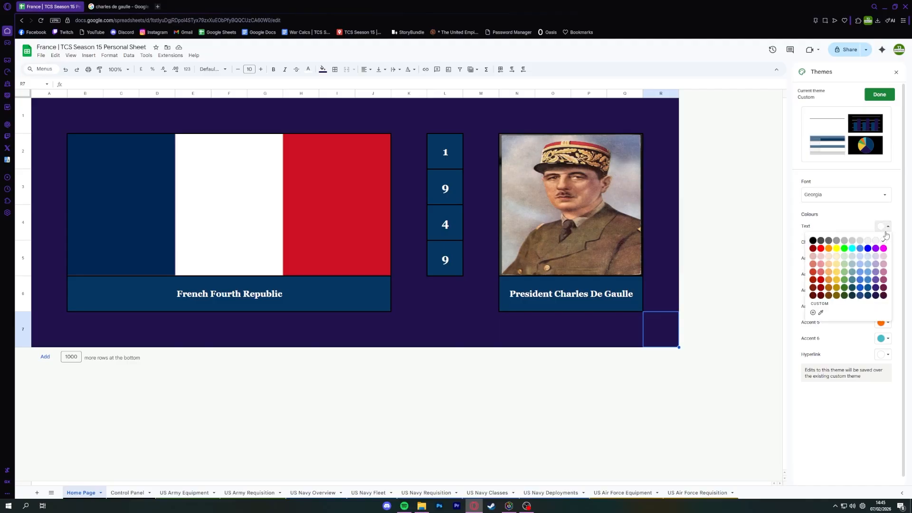
click(879, 228)
click(887, 355)
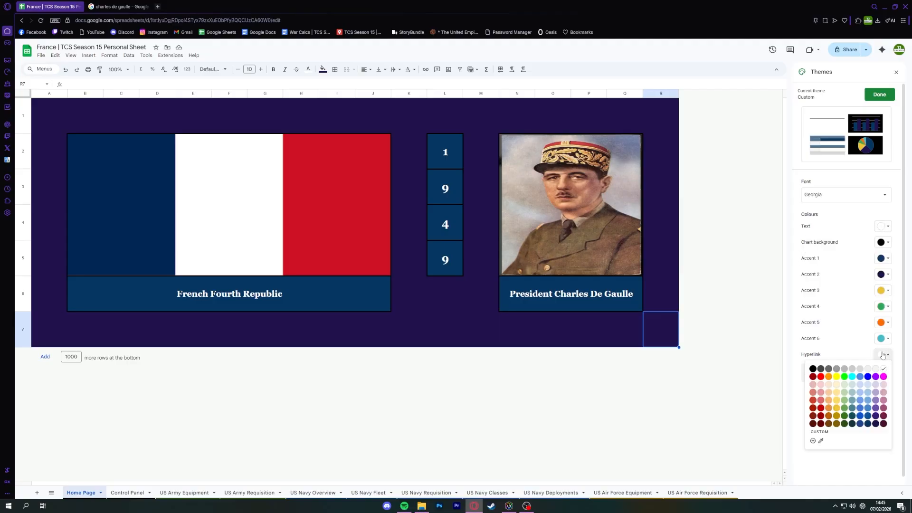
click(885, 369)
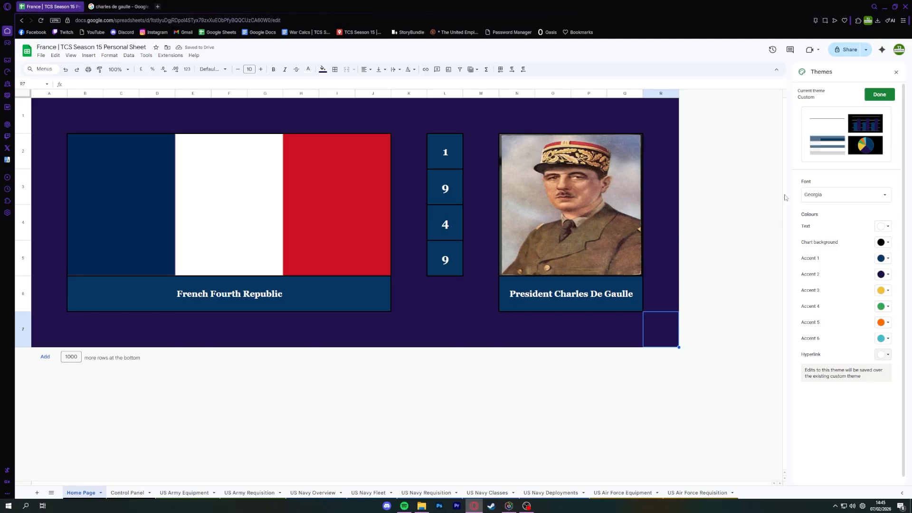
click(880, 94)
click(897, 72)
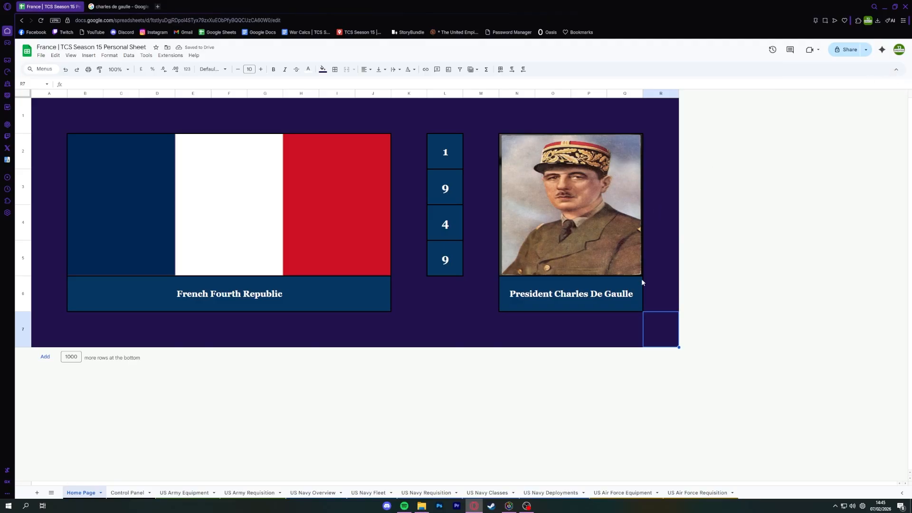
Review the US Army Equipment and US Army Requisition sheets, including the type and name cells of the M1 Garand row.
click(639, 287)
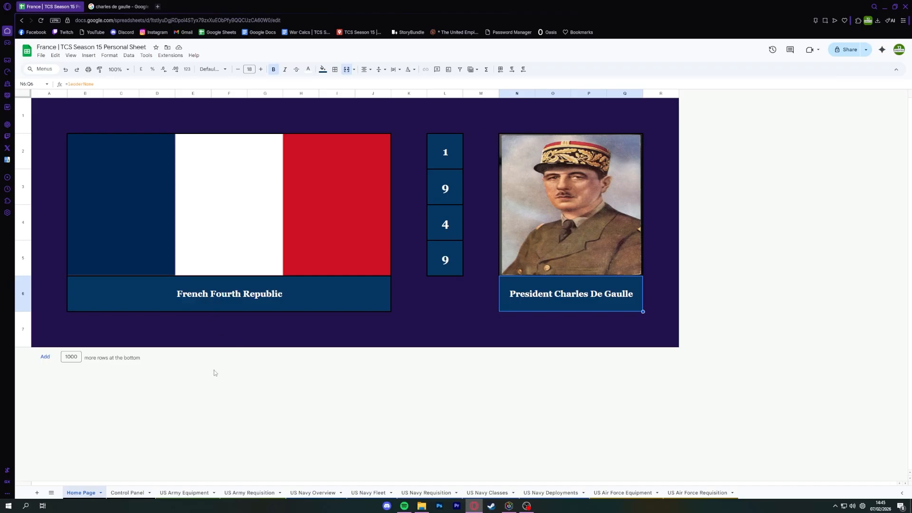
click(185, 493)
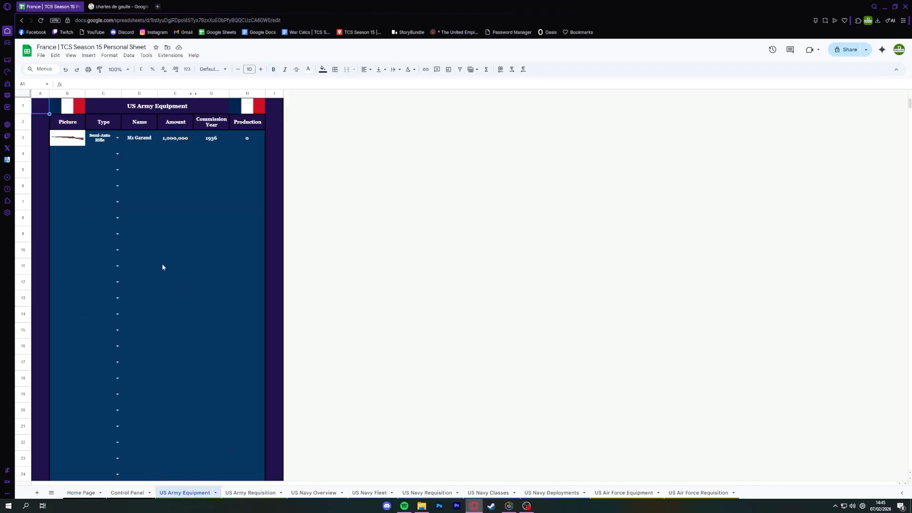
click(251, 492)
click(312, 493)
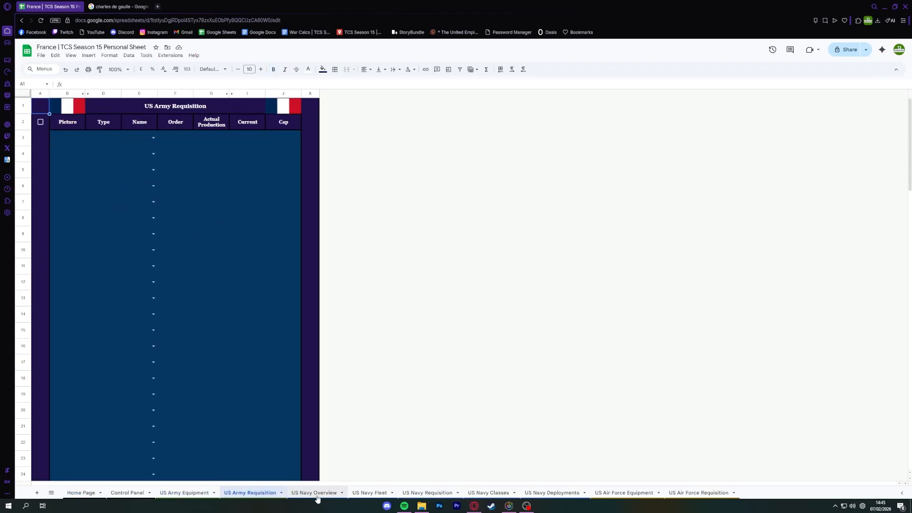
click(164, 494)
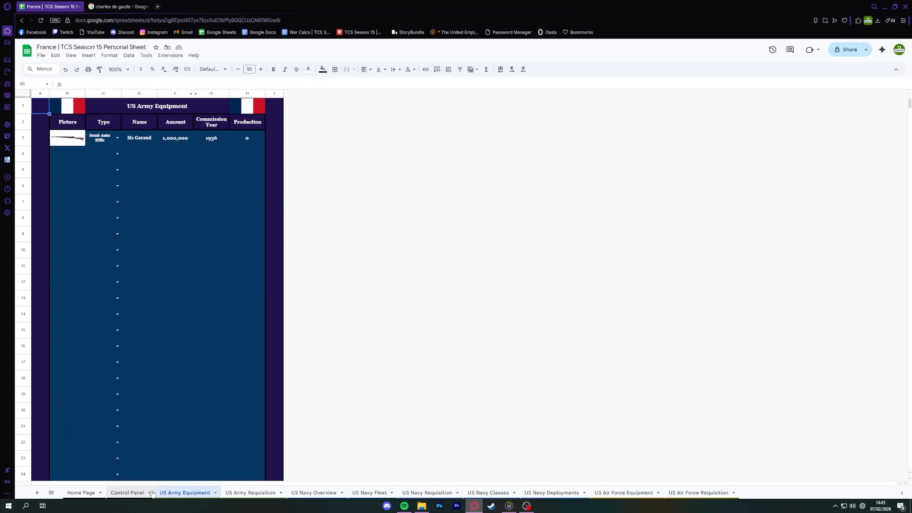
click(132, 137)
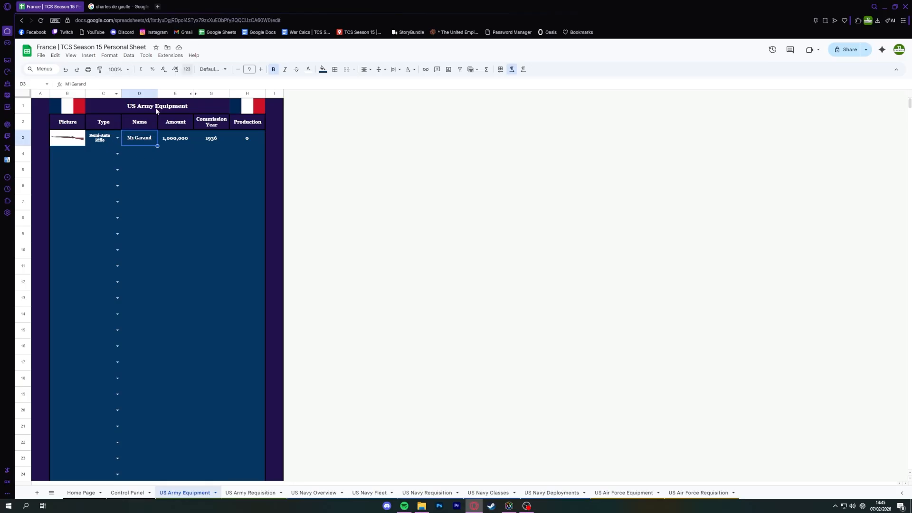
click(94, 144)
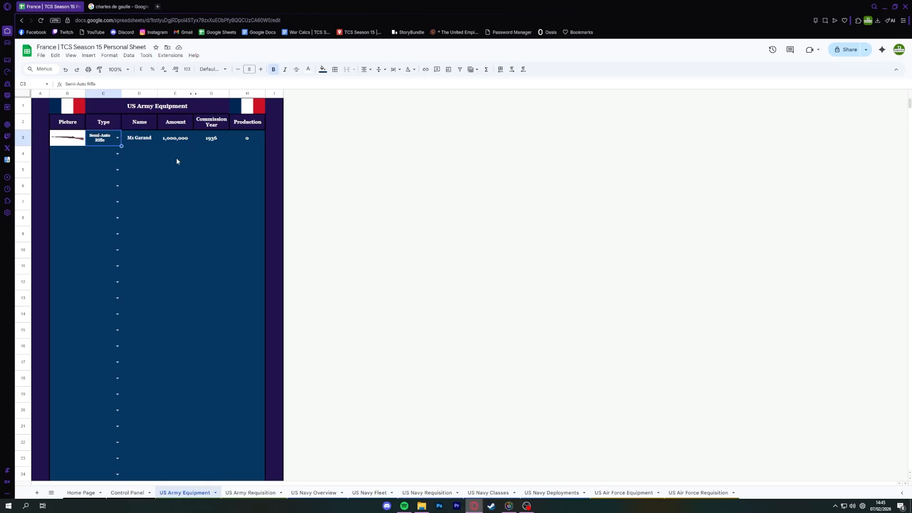
key(Right)
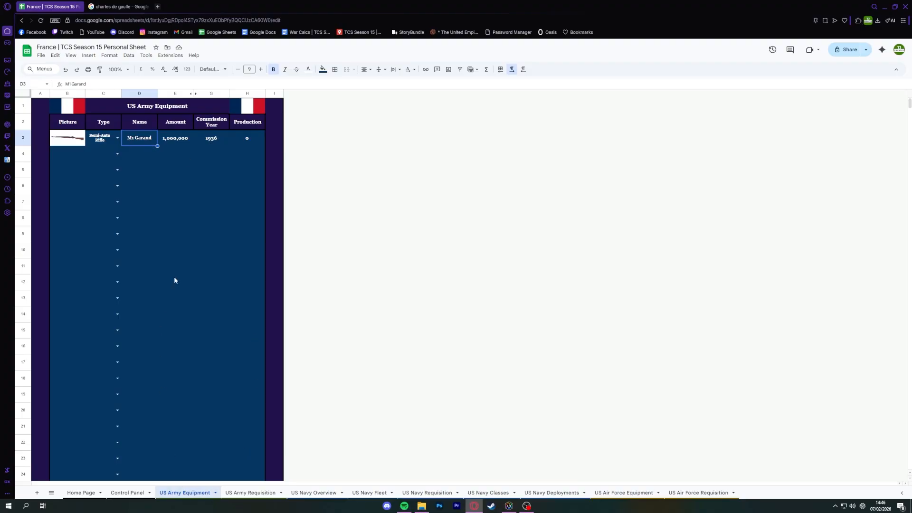
Rename the US Army Equipment sheet to French Army Equipment.
double_click(172, 496)
click(168, 495)
key(BackSpace)
key(BackSpace)
text(French)
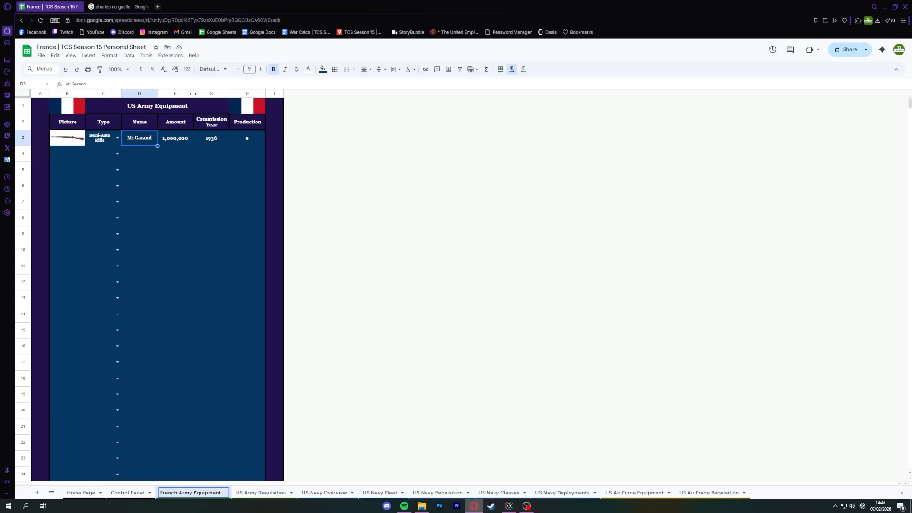
key(Return)
Refresh the equipment sheet's title by deleting its =getSheetName() formula and undoing the deletion.
click(163, 108)
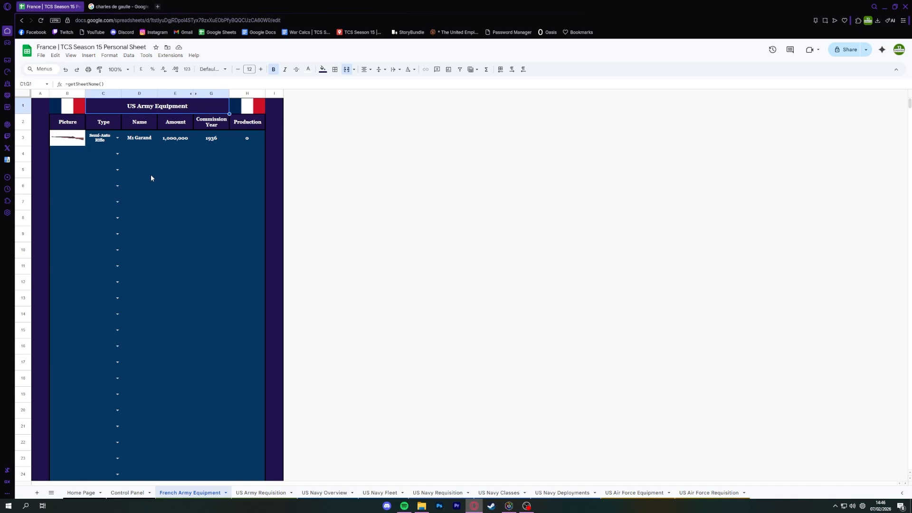
key(Delete)
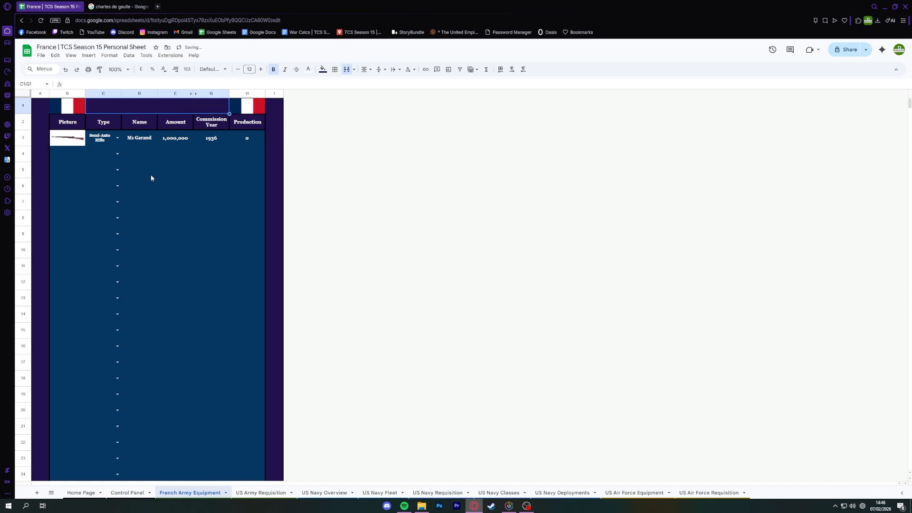
click(70, 69)
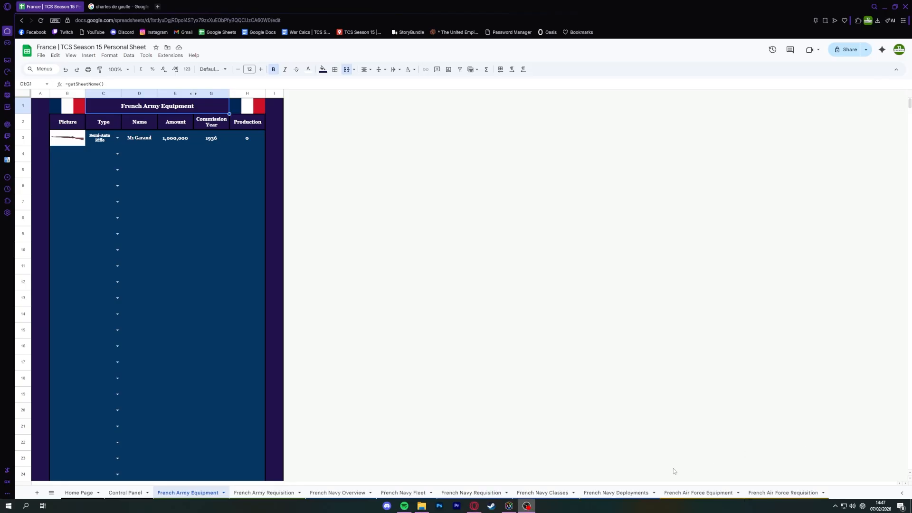
Check the titles of the French Army Requisition, French Navy Overview and French Army Equipment sheets.
click(248, 490)
click(356, 492)
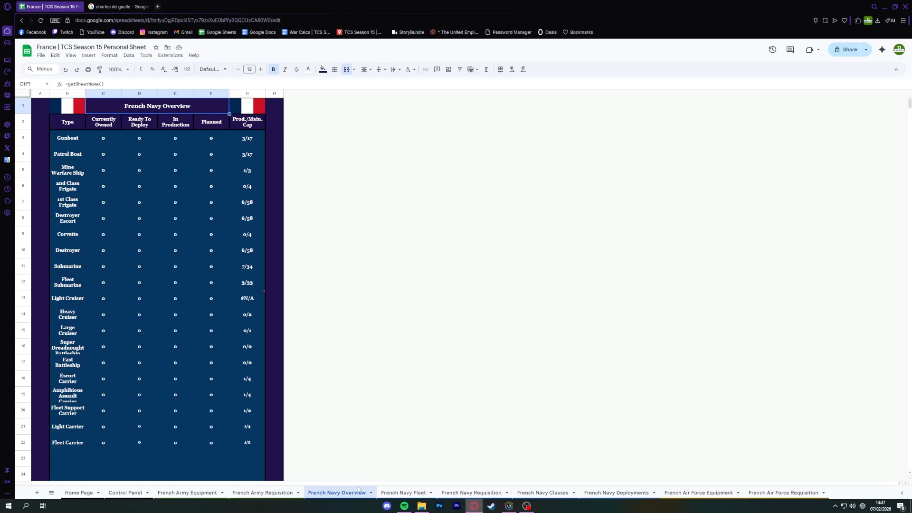
click(263, 493)
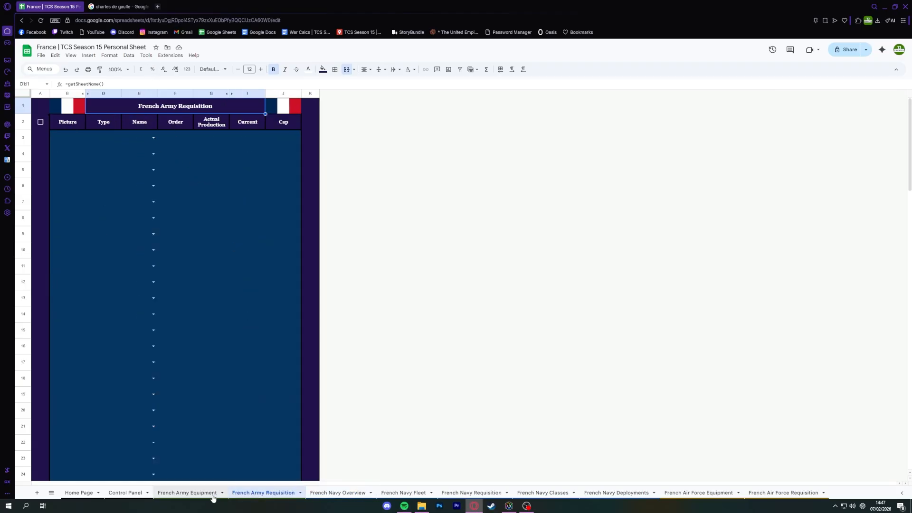
click(187, 493)
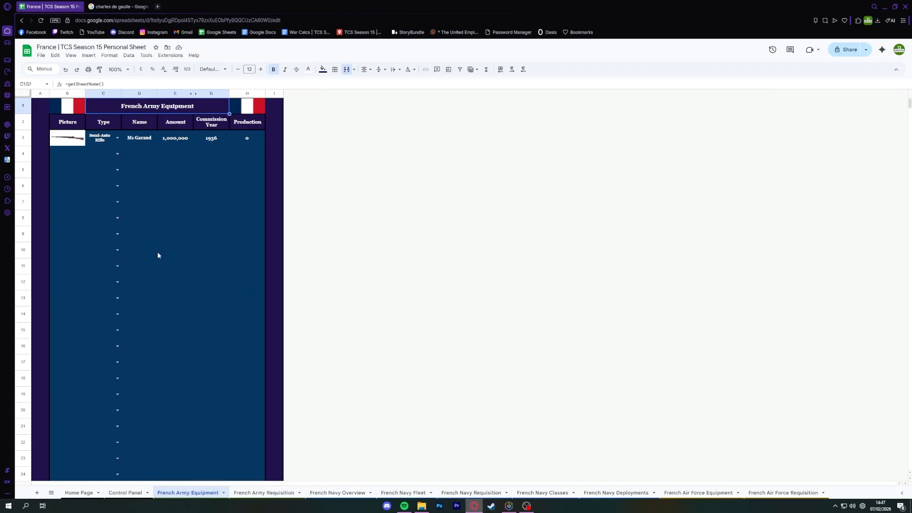
click(135, 142)
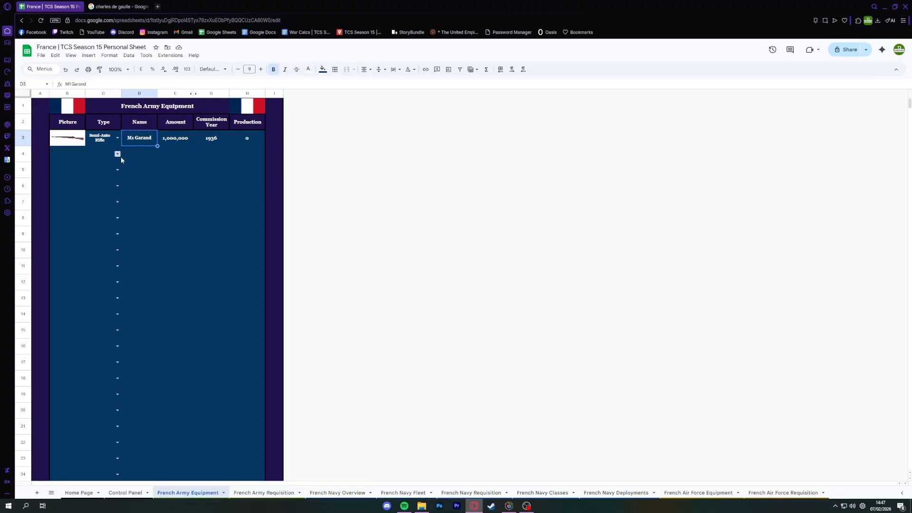
Add an equipment entry in row 4 with the type Light Tank and the name M24 Chaffee.
click(118, 157)
scroll(114, 390, down, 1)
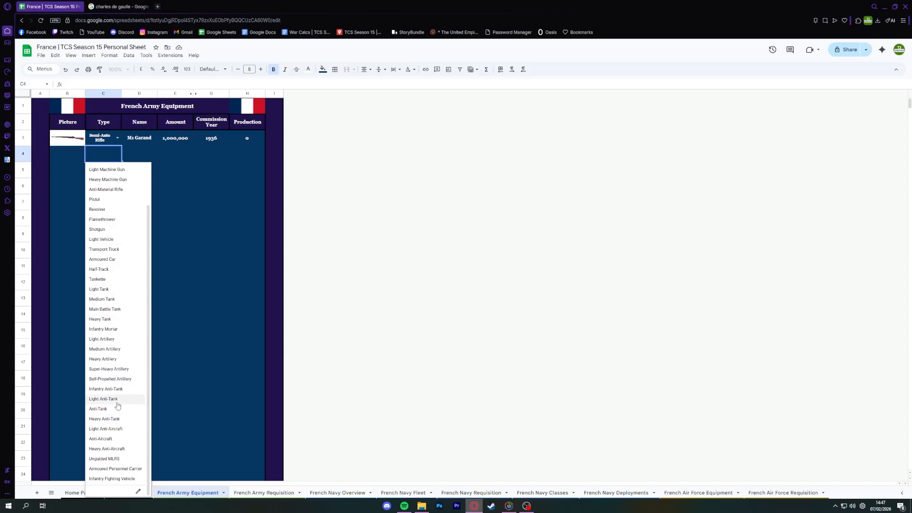
scroll(117, 418, up, 1)
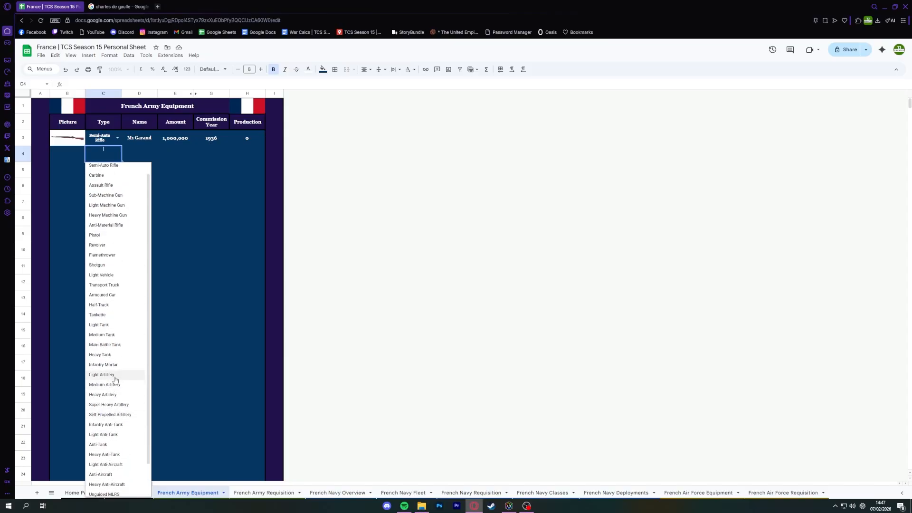
click(102, 324)
click(148, 156)
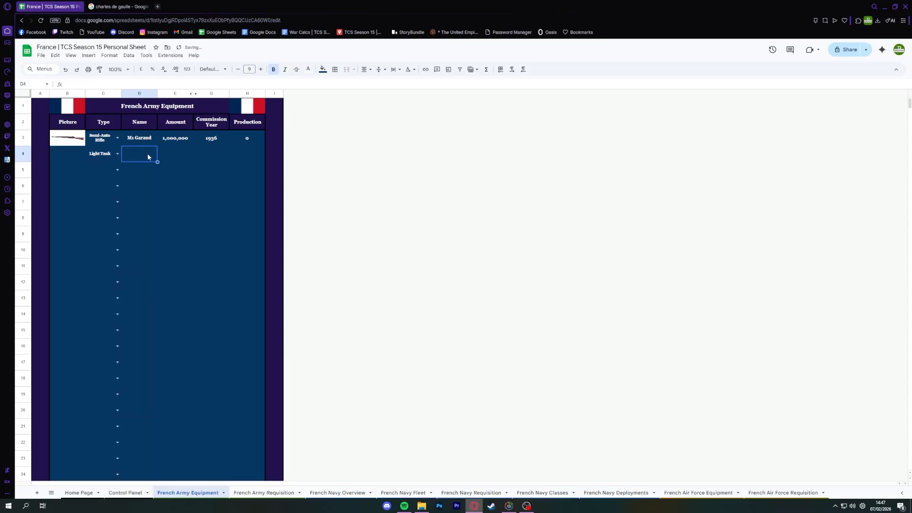
text(M24 Chaffee)
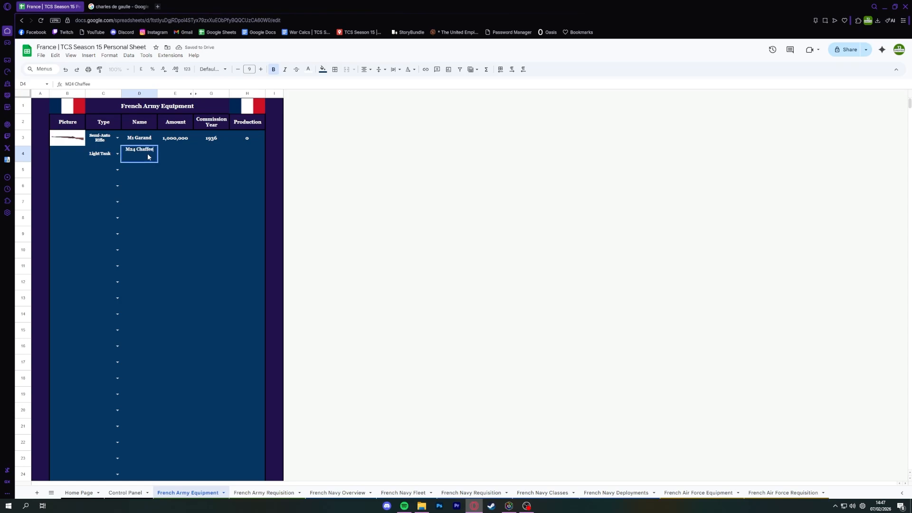
key(Return)
Find the M24 Chaffee article on Wikipedia, open its tankfest 2023 photo and copy the image address.
click(120, 6)
click(130, 20)
text(m2)
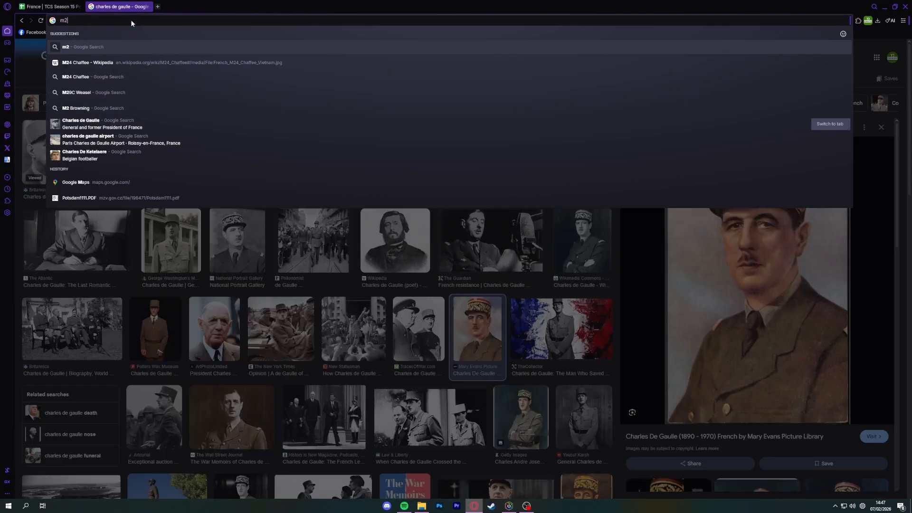
text(4 chaff)
key(Down)
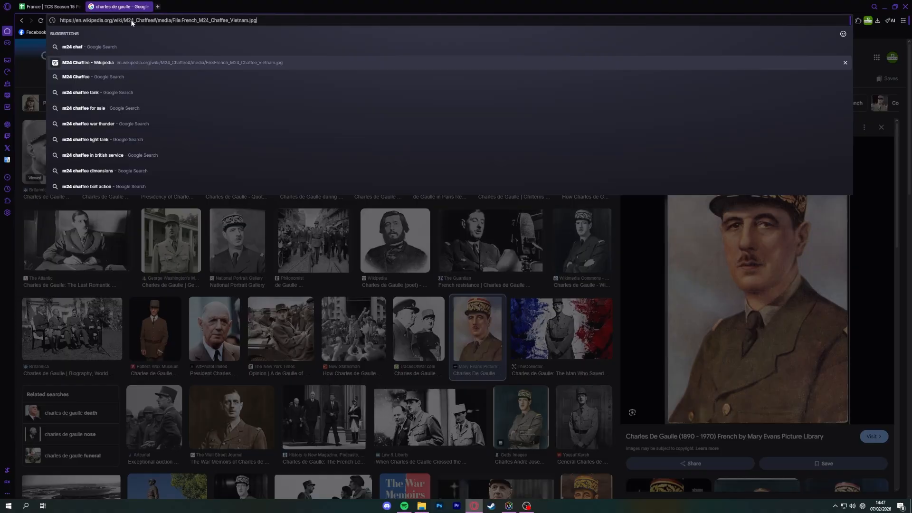
key(Return)
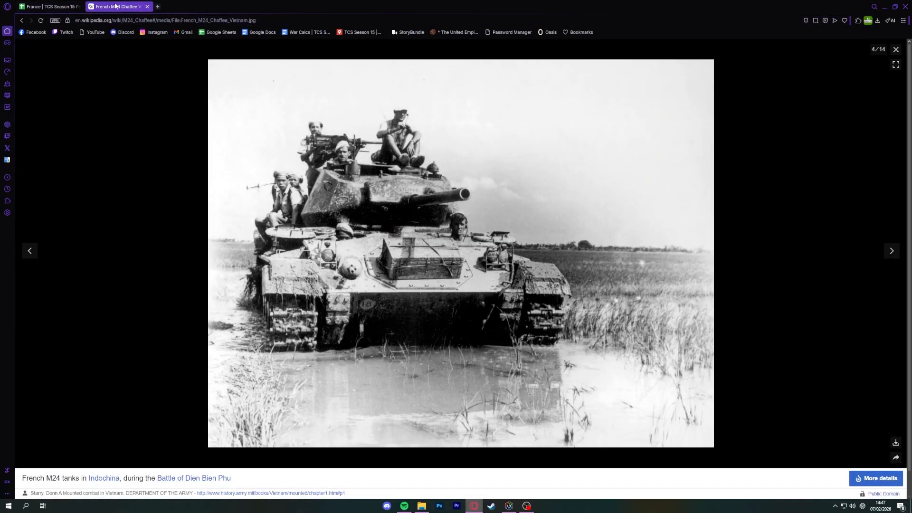
click(896, 50)
click(740, 157)
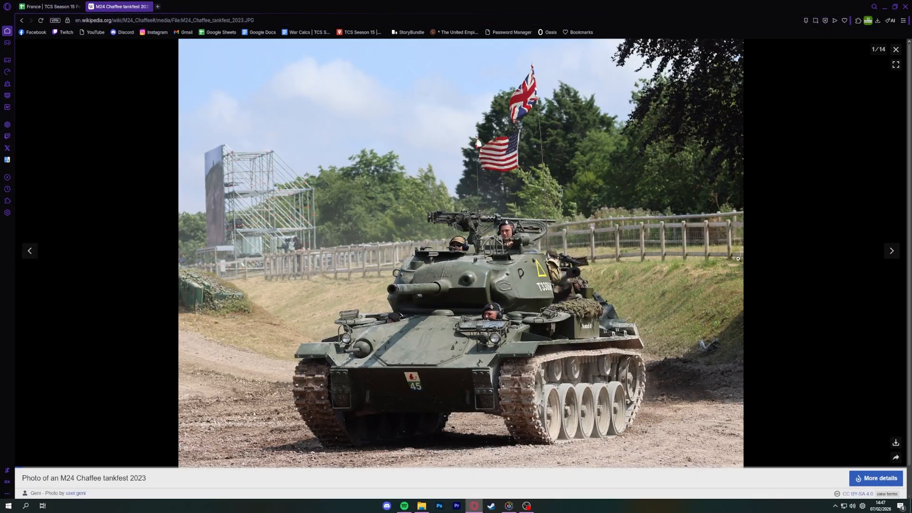
right_click(489, 260)
click(527, 299)
Enter an IMAGE formula in the M24 Chaffee row's Picture cell, with the copied photo URL in quotation marks.
click(48, 6)
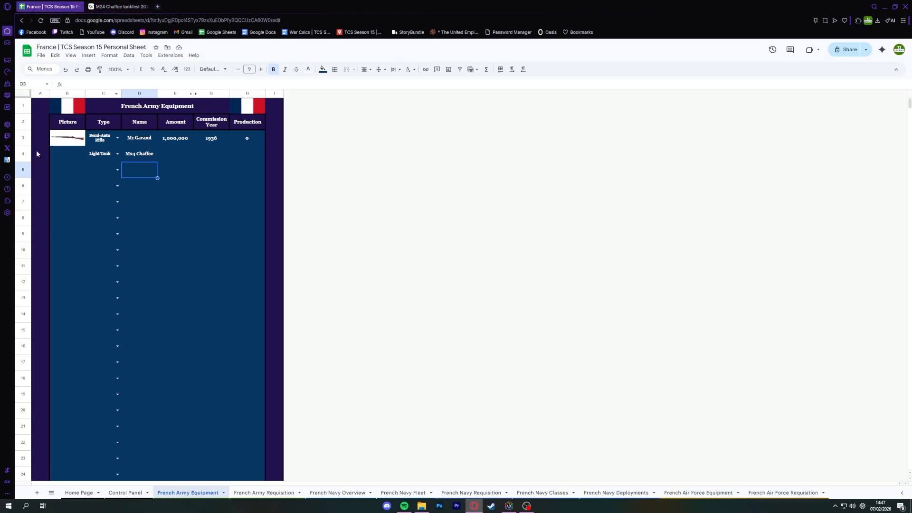
click(54, 157)
text(=)
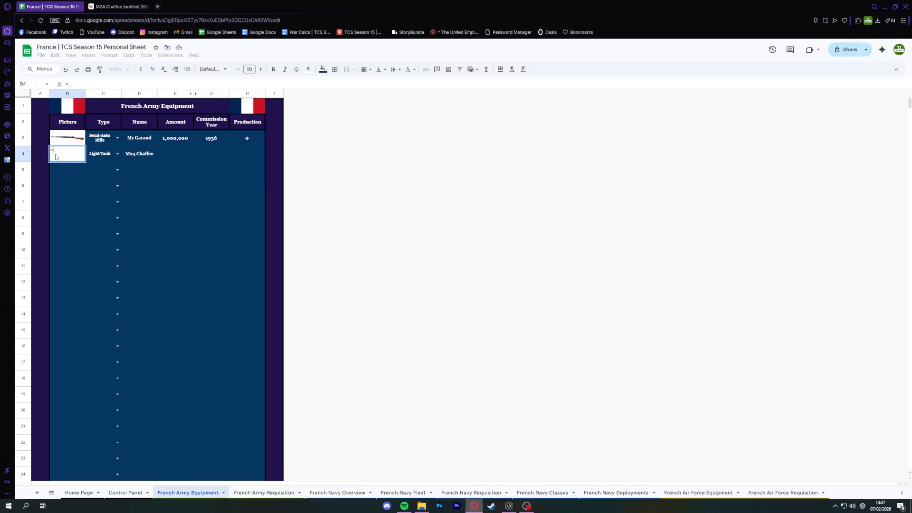
text(IMAGE()
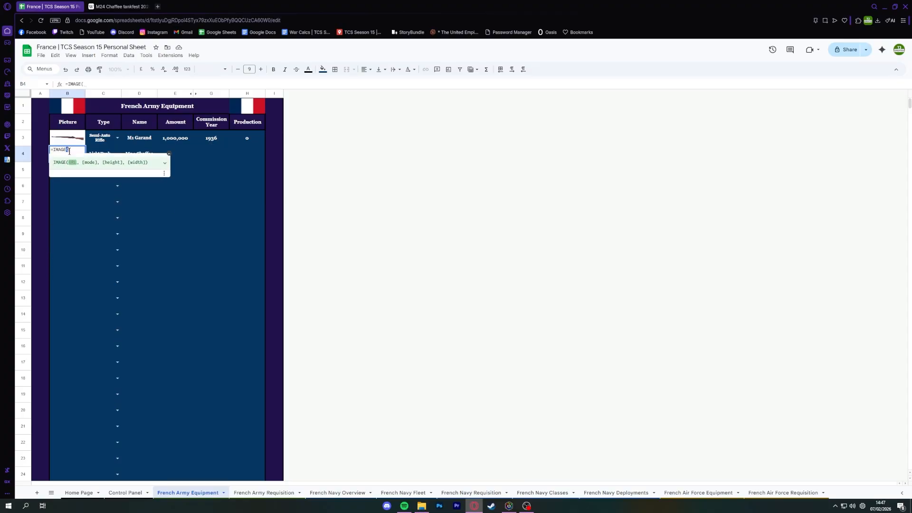
text(")
key(ctrl+v)
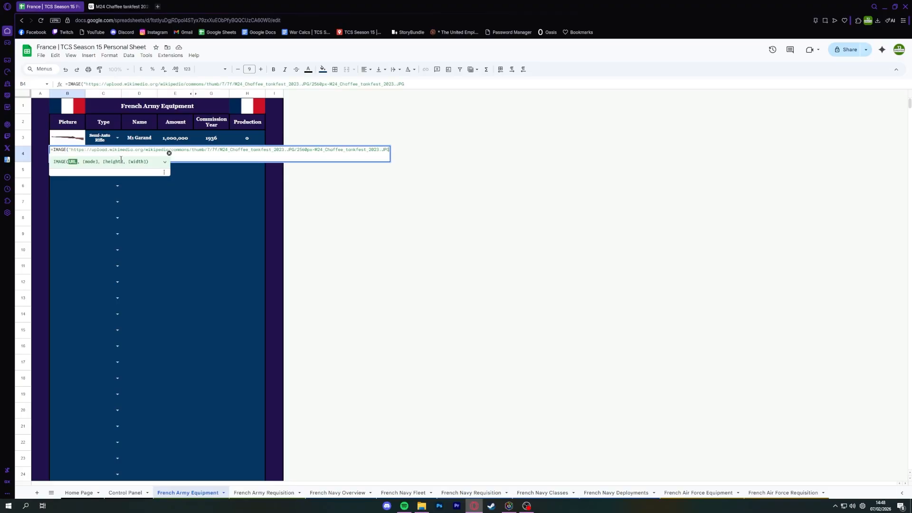
text(")
Recopy the M24 Chaffee photo's address from Wikipedia, replace the quoted URL in the row 4 IMAGE formula with it and complete the formula with mode 2.
drag(71, 150, 68, 150)
drag(71, 150, 393, 160)
key(ctrl+Tab)
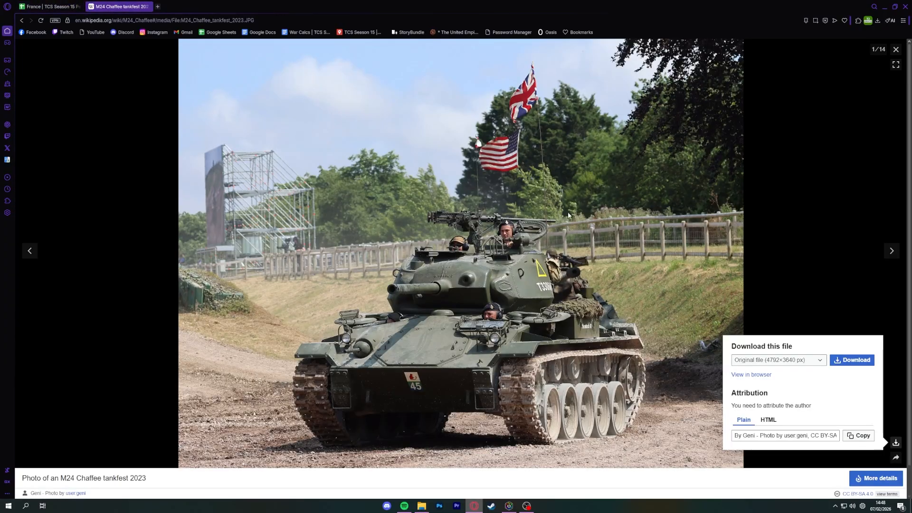
right_click(568, 213)
click(632, 262)
key(ctrl+Tab)
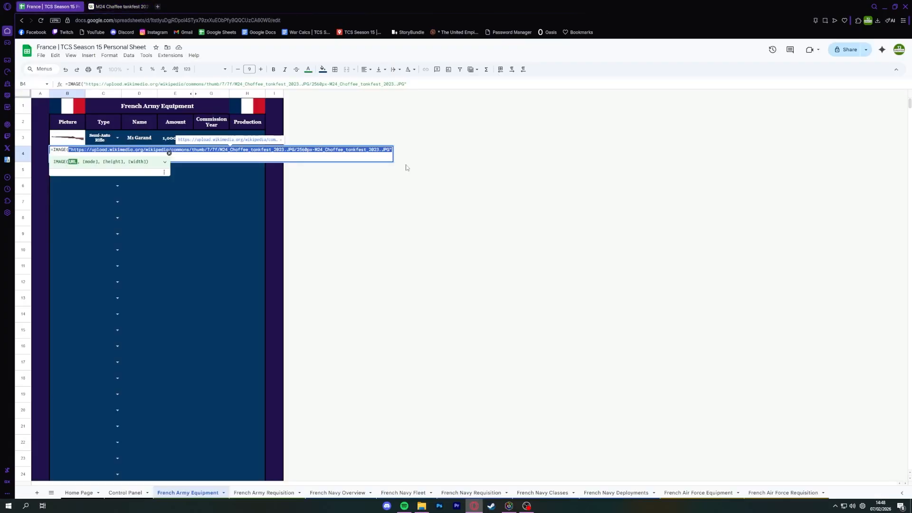
key(ctrl+v)
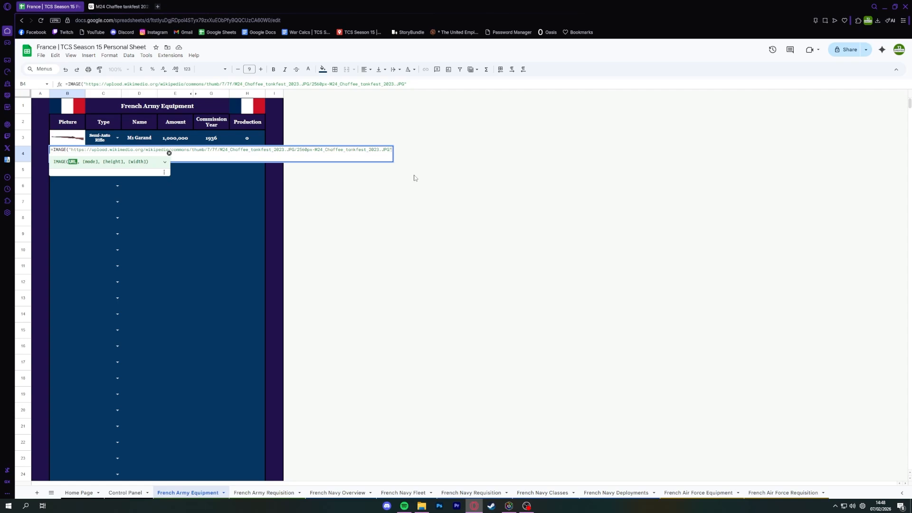
text(, 2))
key(Return)
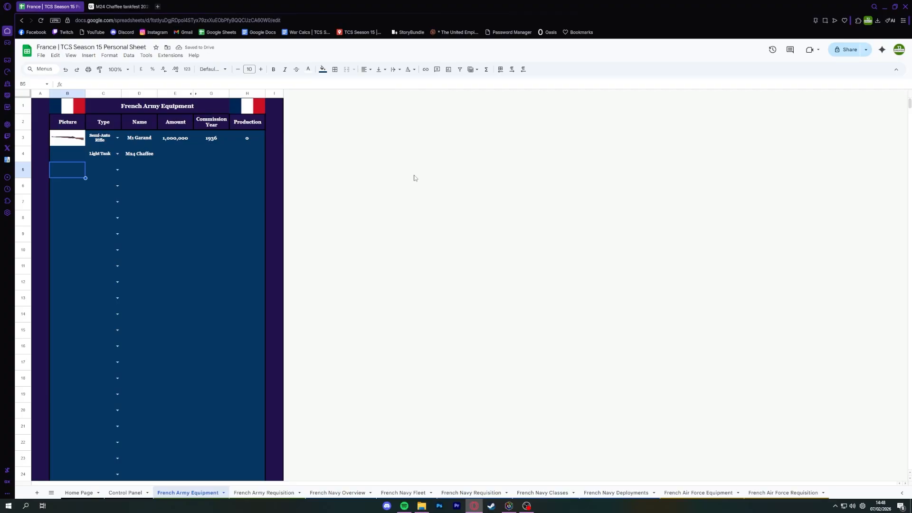
Try the M24 Chaffee picture formula without its mode argument and undo the change.
key(Up)
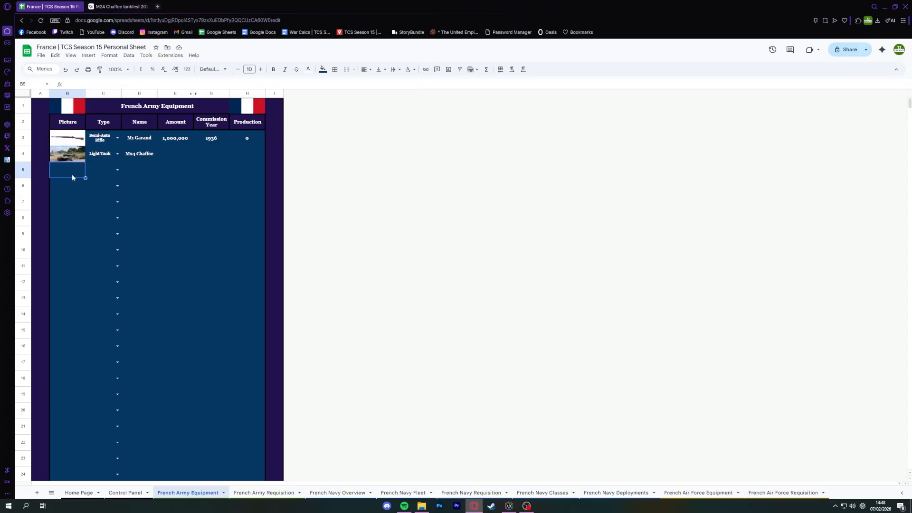
double_click(67, 157)
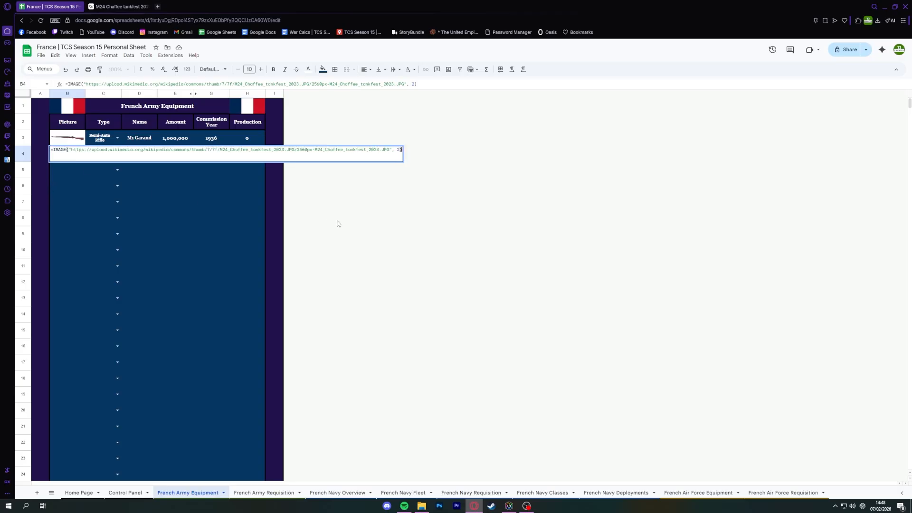
key(Left)
key(BackSpace)
key(BackSpace)
key(BackSpace)
key(Return)
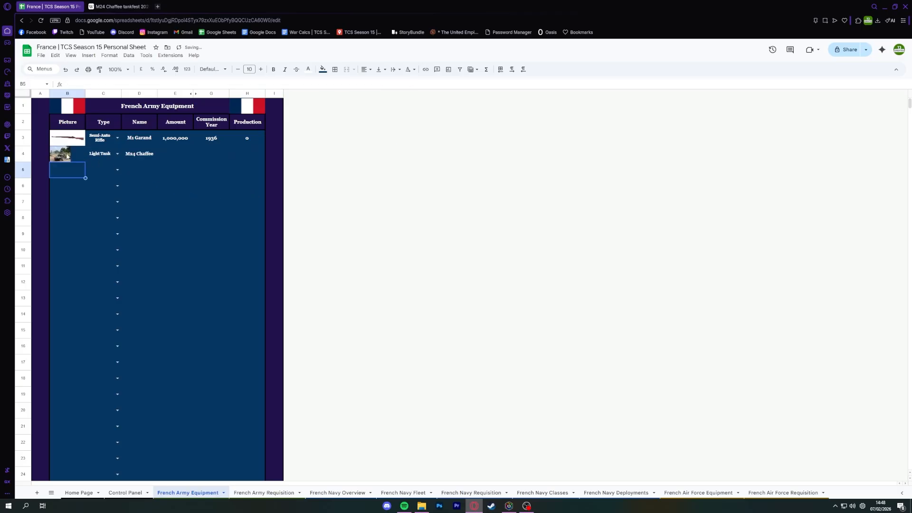
click(67, 157)
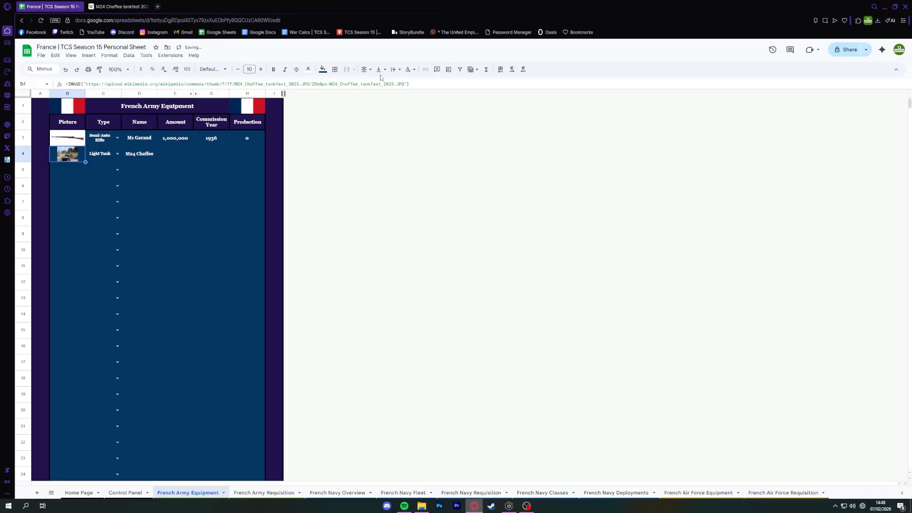
key(Down)
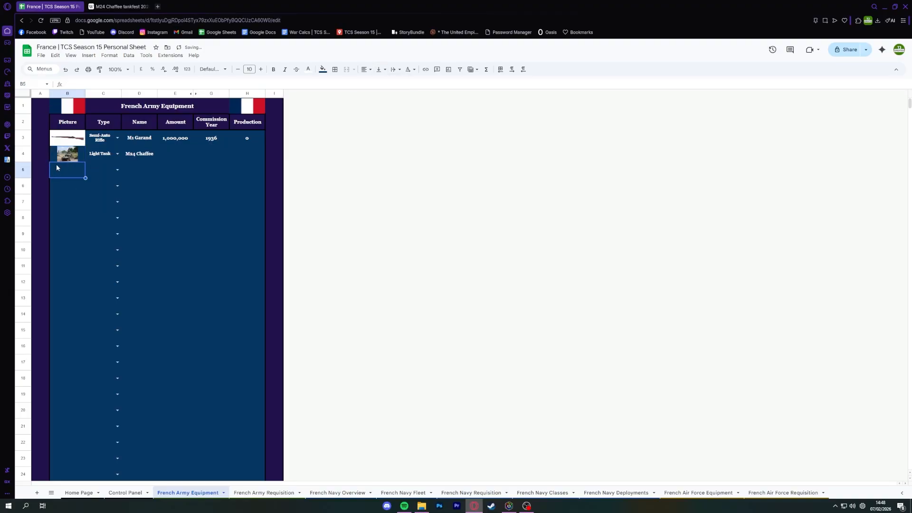
key(ctrl+z)
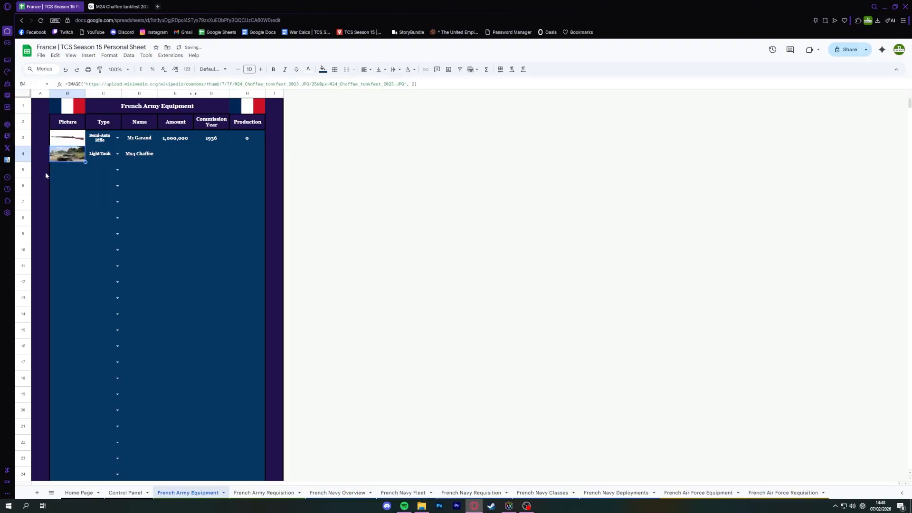
key(Up)
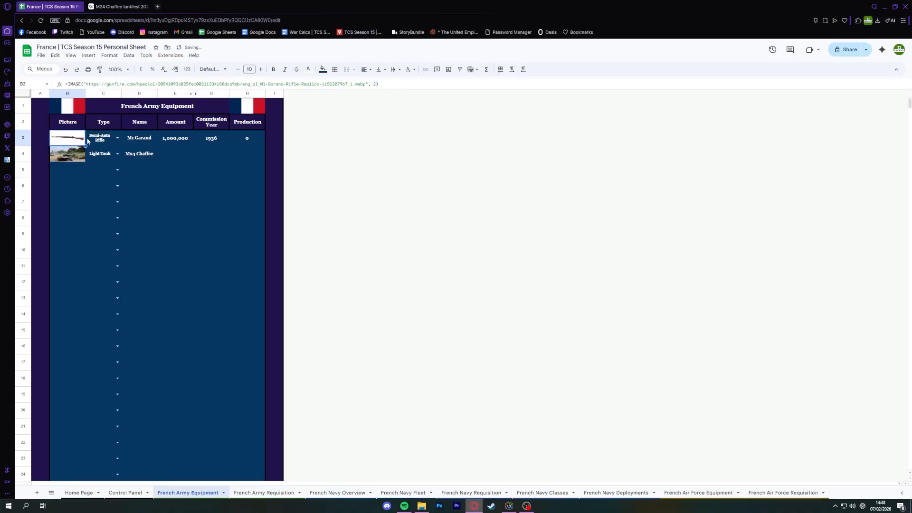
key(F2)
key(Left)
key(BackSpace)
key(BackSpace)
key(BackSpace)
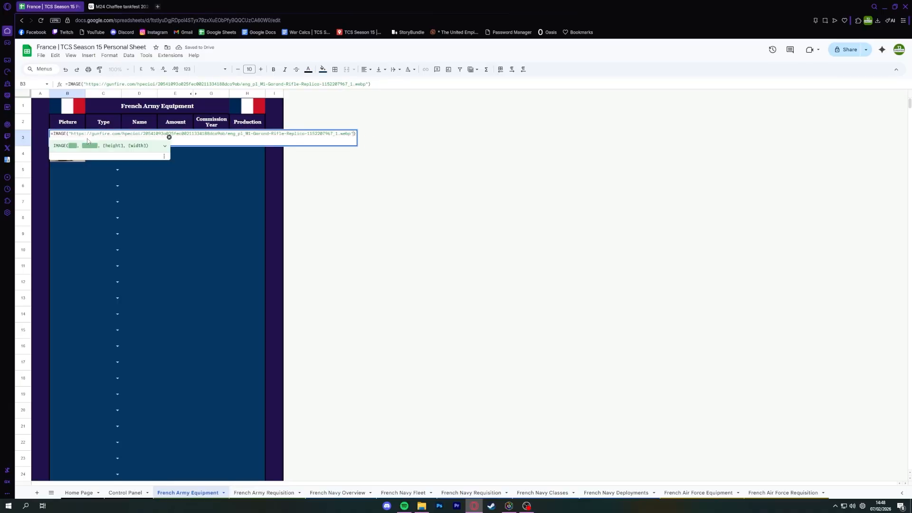
key(Escape)
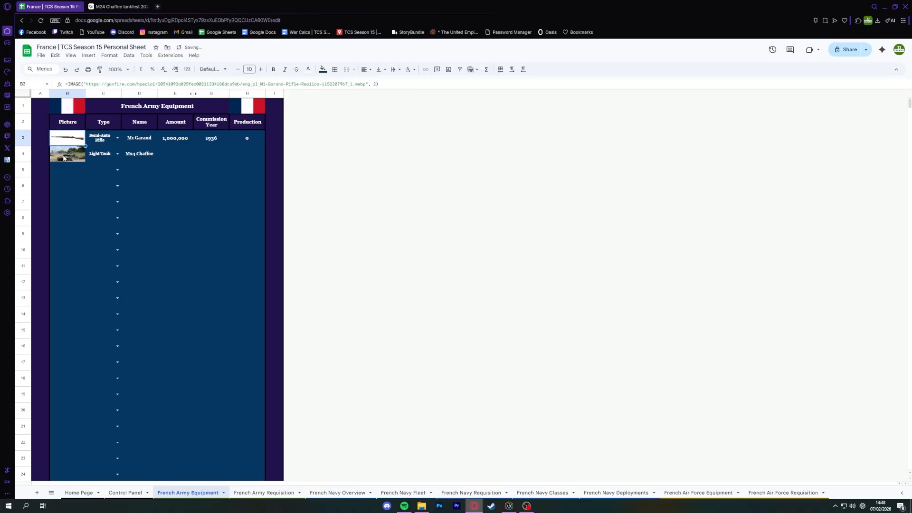
click(63, 158)
key(Delete)
key(ctrl+z)
Set the M24 Chaffee's amount to 1000 and its commission year to 1944, consulting its Wikipedia article for the year.
click(173, 156)
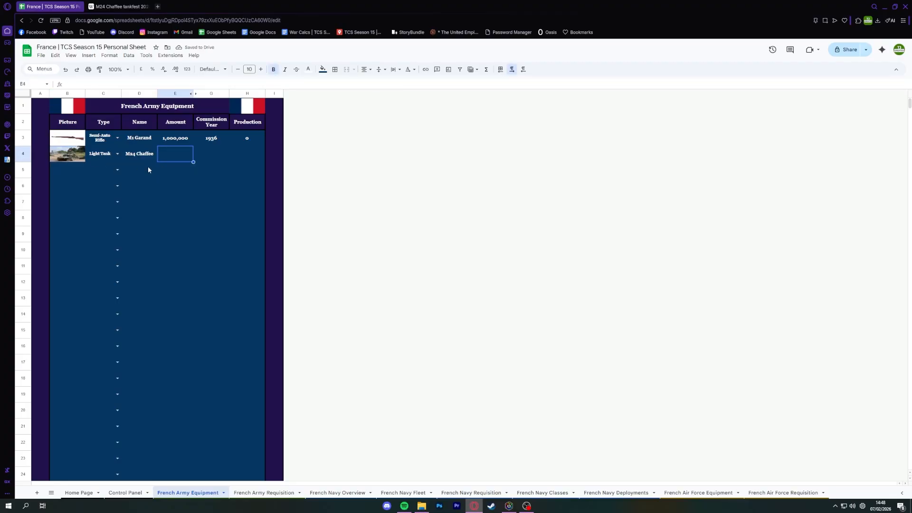
text(1000)
key(Return)
click(225, 156)
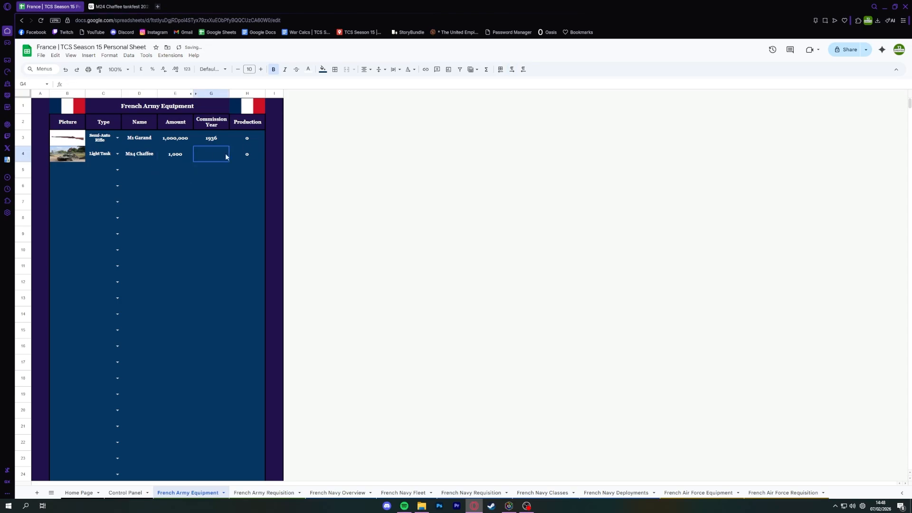
click(118, 6)
click(897, 50)
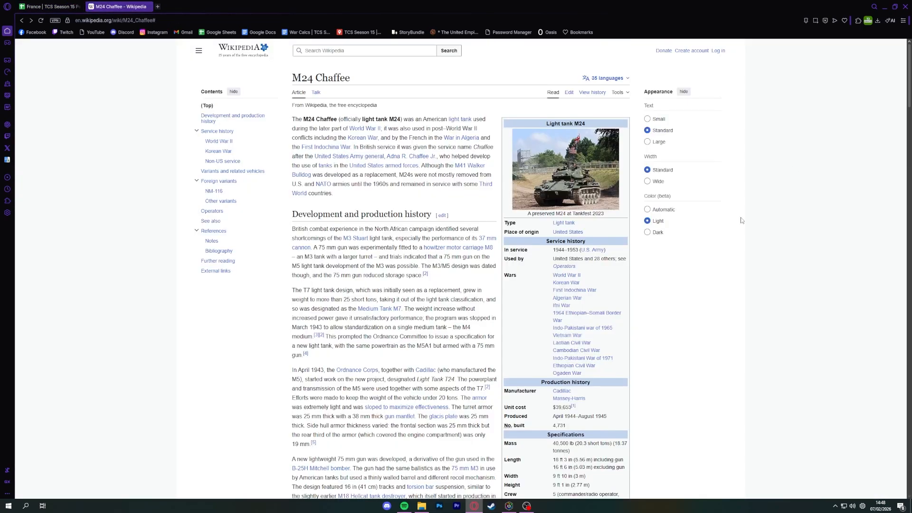
click(47, 6)
text(1)
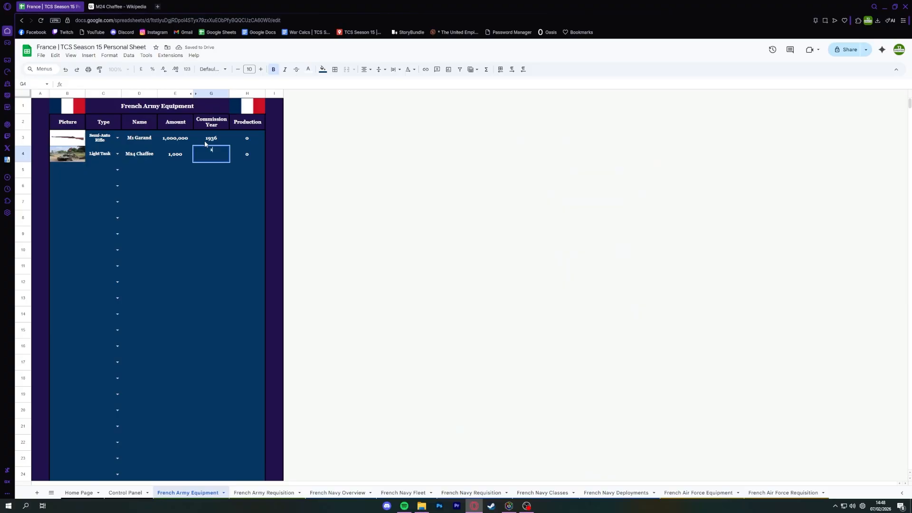
text(944)
key(Return)
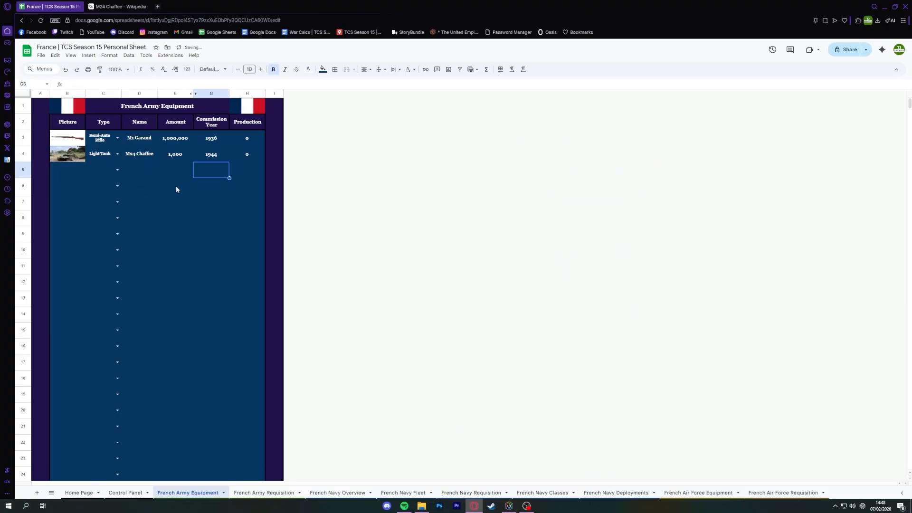
On the French Army Requisition sheet, choose M1 Garand as the name in row 3 and M24 Chaffee in row 4.
click(258, 497)
click(141, 143)
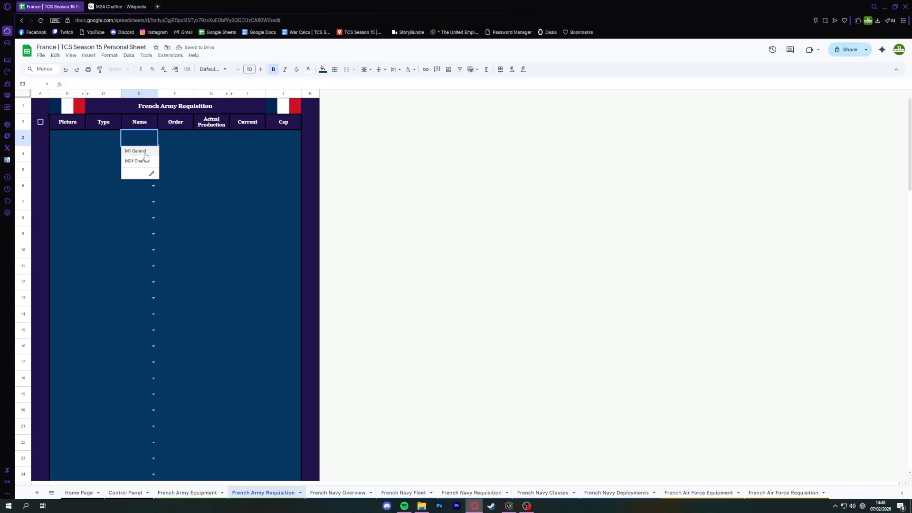
click(143, 151)
click(153, 154)
click(138, 177)
Enter an order of 200000 for the M1 Garand and check it against the cap and actual production.
click(169, 145)
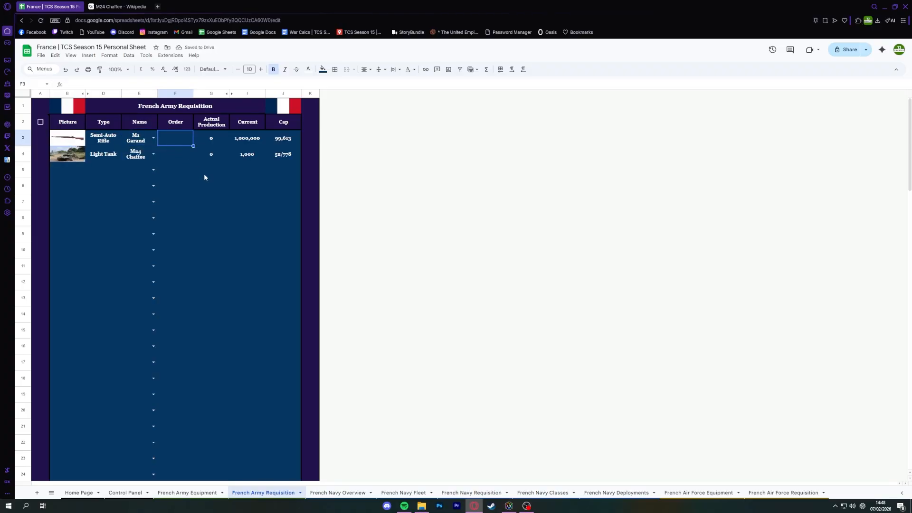
click(268, 140)
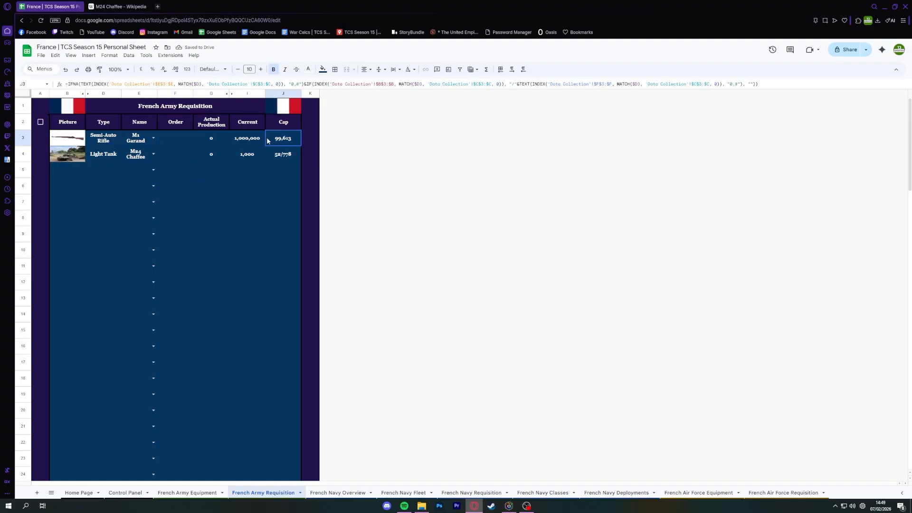
click(190, 145)
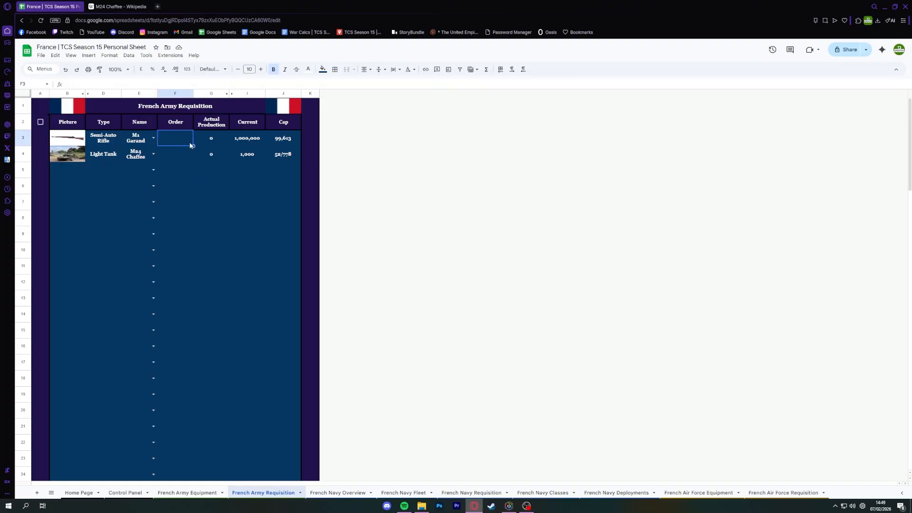
text(10000000)
key(Return)
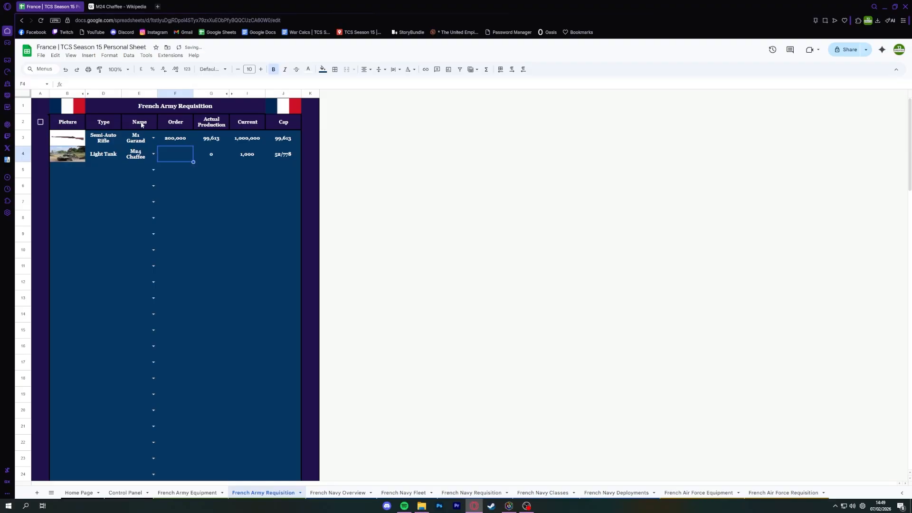
key(Up)
key(Right)
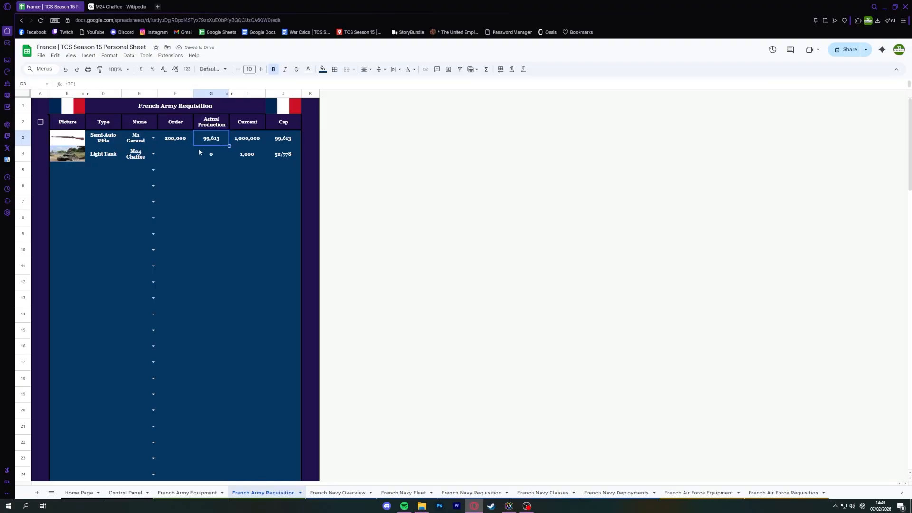
click(184, 154)
click(189, 145)
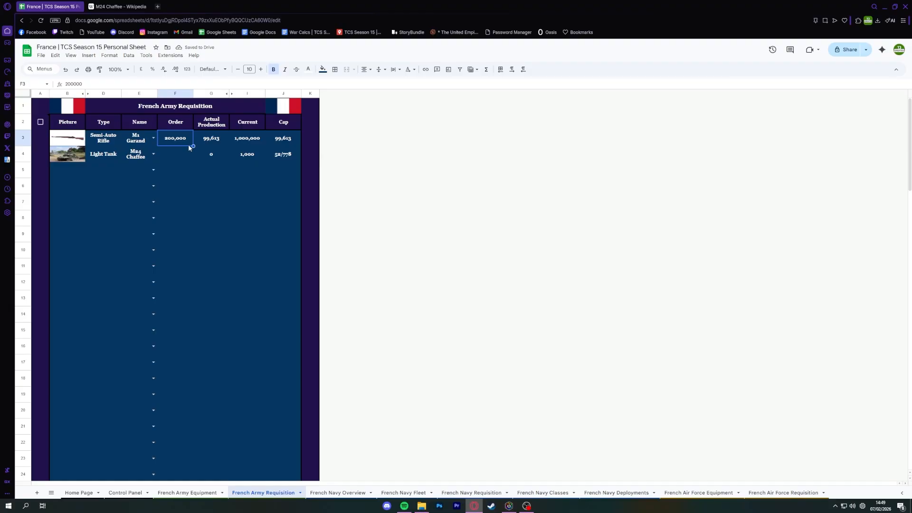
Check the M24 Chaffee's cap and enter an order of 100 for it.
click(174, 161)
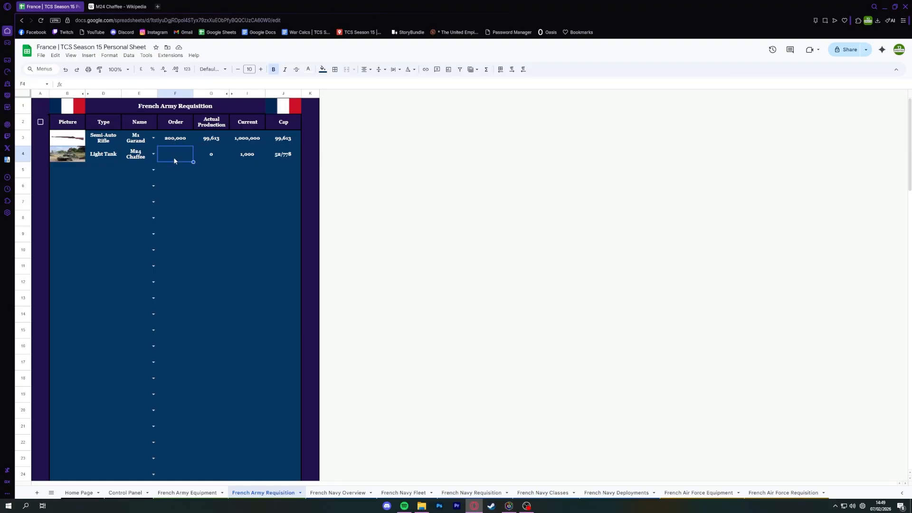
key(Right)
key(Right)
key(Right)
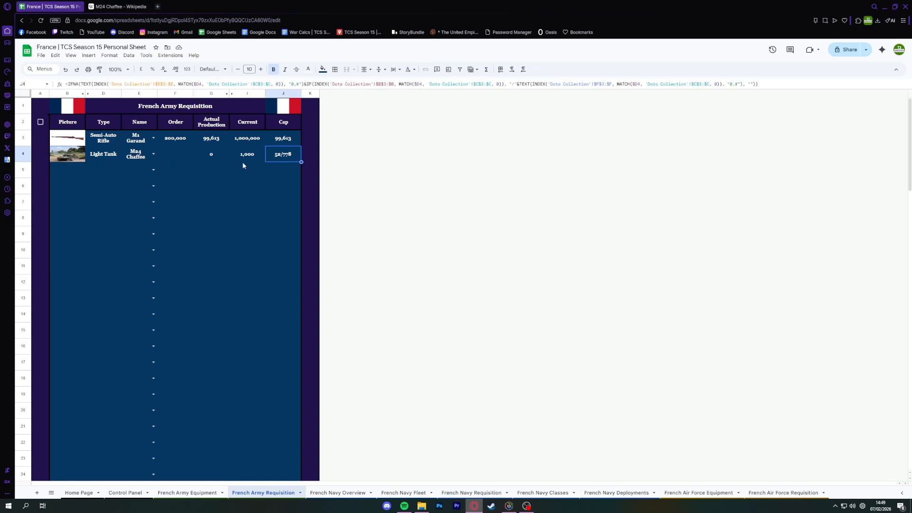
click(190, 160)
text(100)
key(Return)
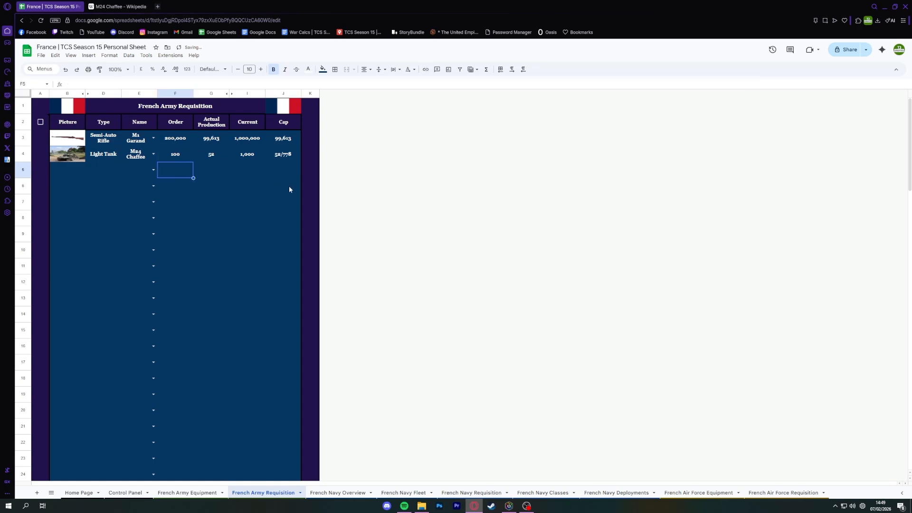
key(Up)
key(Left)
key(Right)
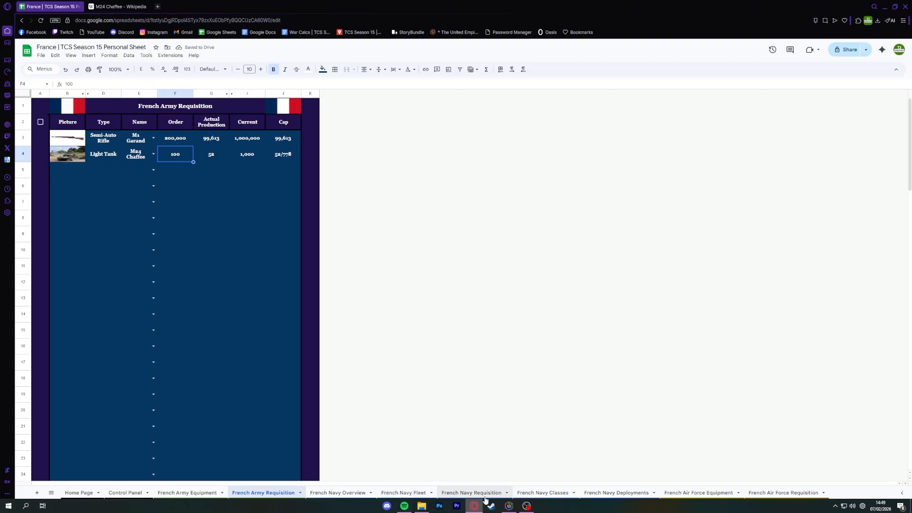
On the French Air Force Equipment sheet, add a row 3 entry with type Gen. 1 Fighter and name P-80 Shooting Star.
click(698, 492)
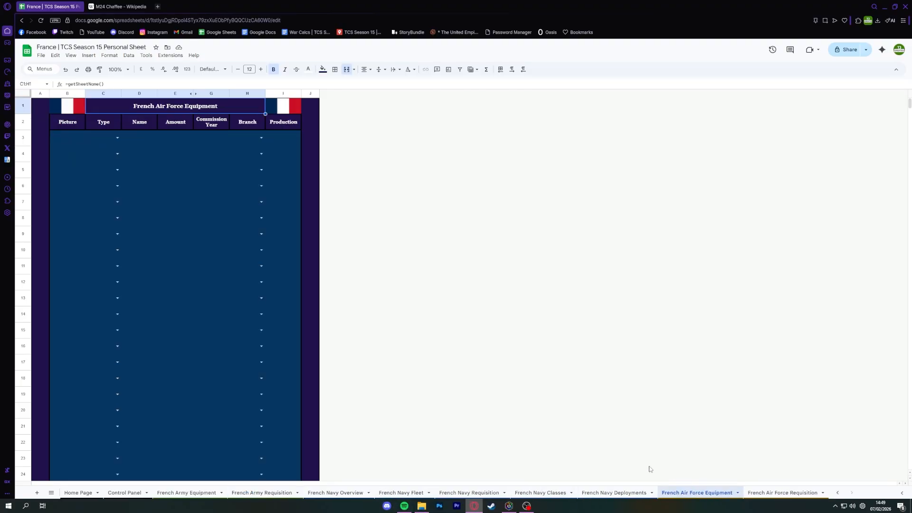
double_click(110, 135)
click(102, 170)
click(142, 141)
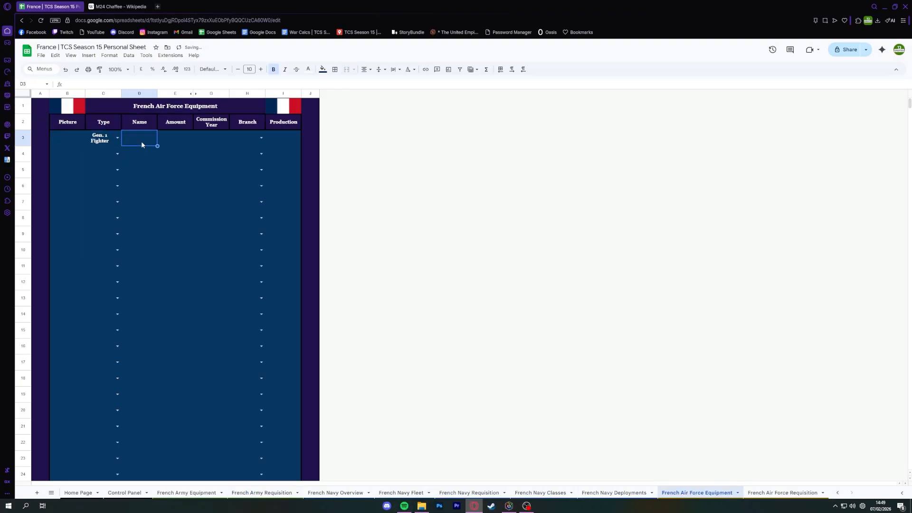
text(fP-80 Shooting Star)
key(Return)
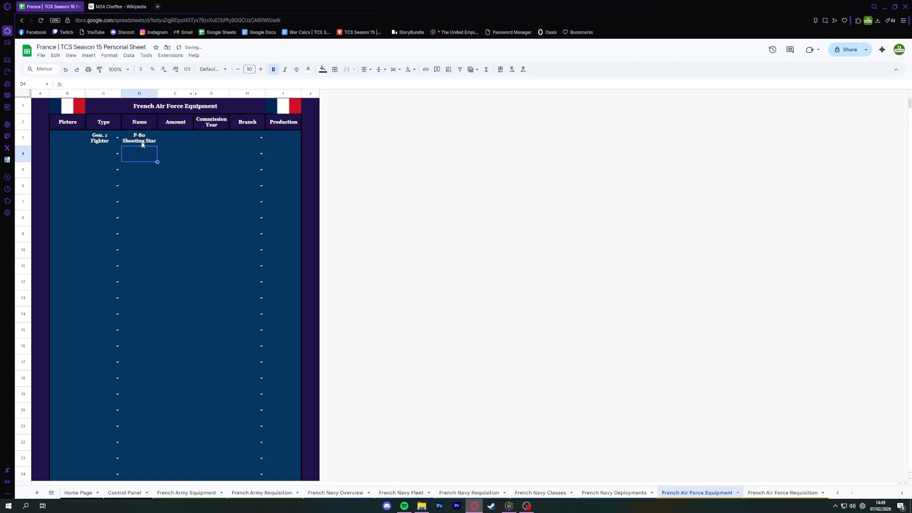
Search Google for the copied name P-80 Shooting Star and return to the French Air Force Equipment sheet.
click(141, 141)
click(119, 6)
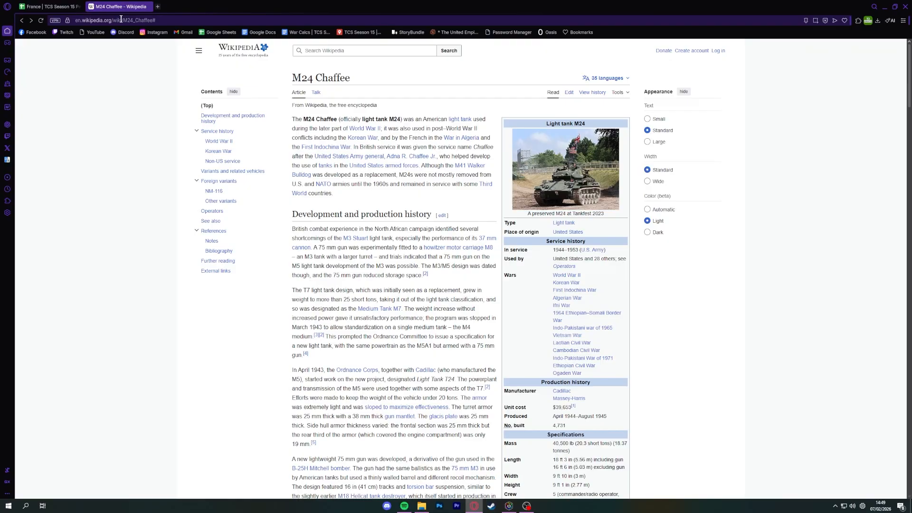
click(121, 18)
text(P-80 Shooting Star)
key(Return)
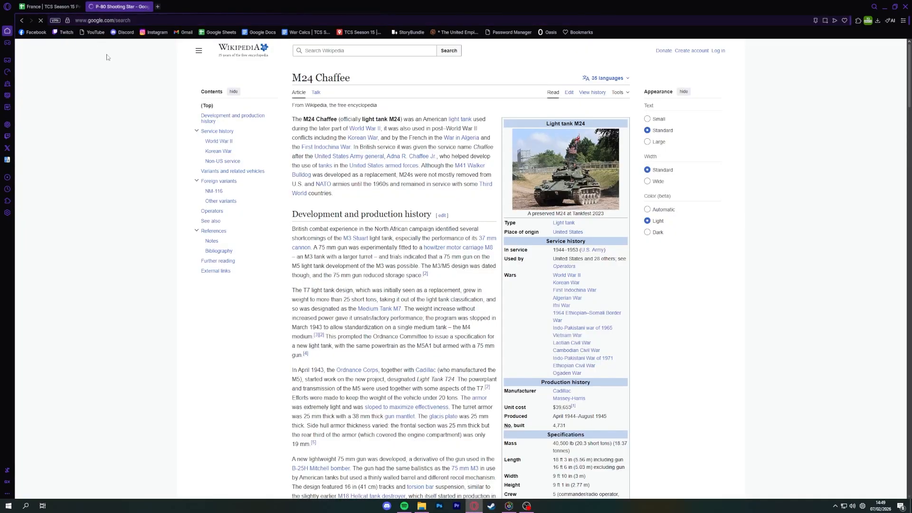
click(51, 6)
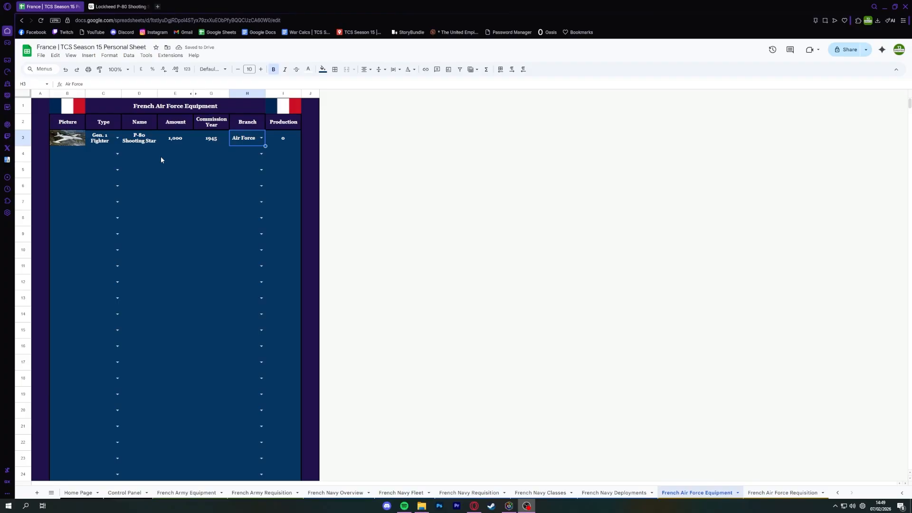
Review the P-80 Shooting Star entry's type, amount and commission year on the French Air Force Equipment sheet.
click(143, 169)
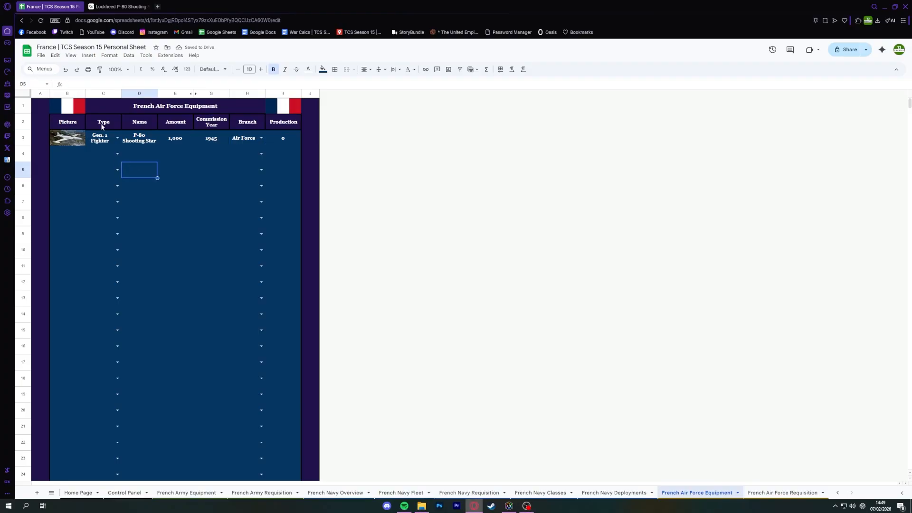
click(133, 147)
click(88, 143)
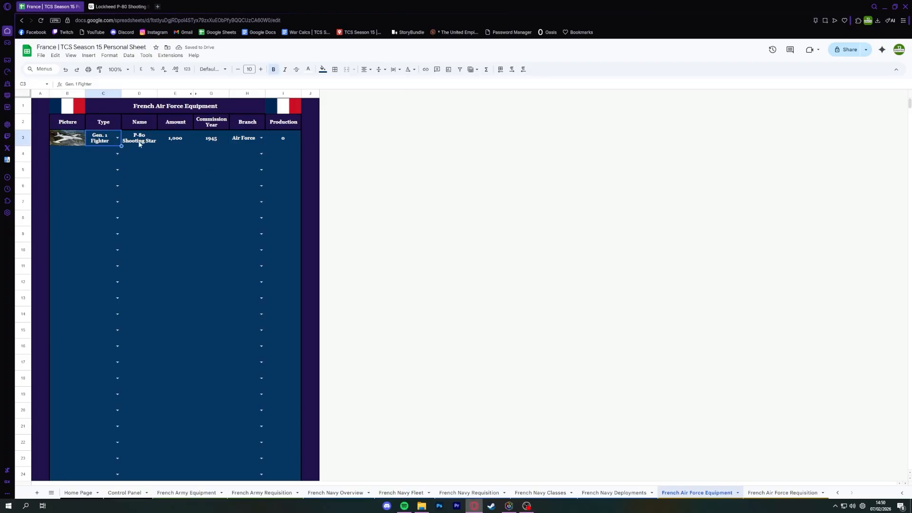
click(176, 138)
click(206, 141)
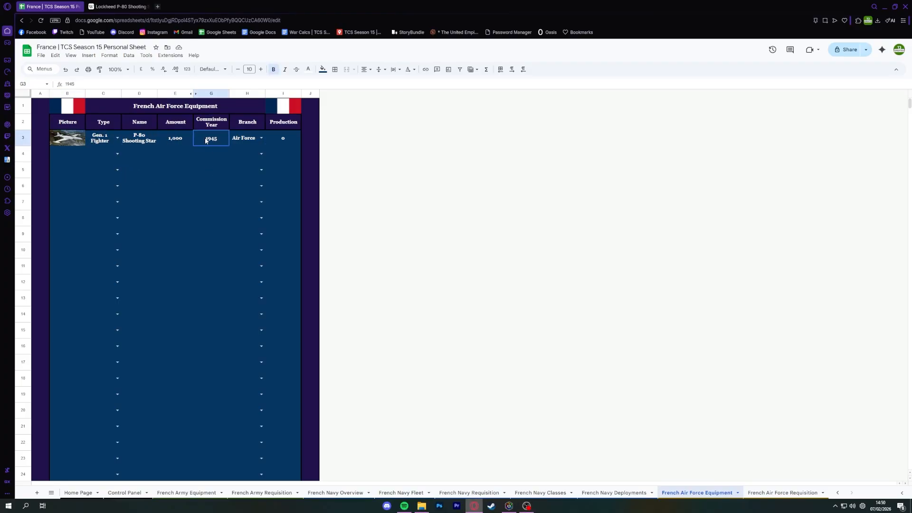
Try Navy and another Branch option for the P-80 Shooting Star, and return its branch to Air Force.
click(257, 142)
click(261, 138)
click(249, 169)
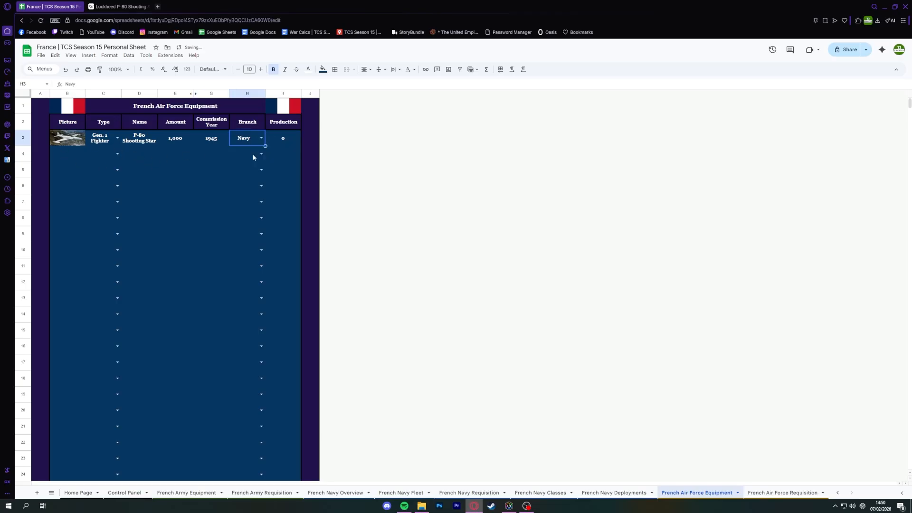
click(261, 138)
click(235, 175)
click(261, 138)
click(251, 151)
Try hiding the Branch column on the French Air Force Equipment sheet, and undo it.
click(243, 94)
right_click(243, 94)
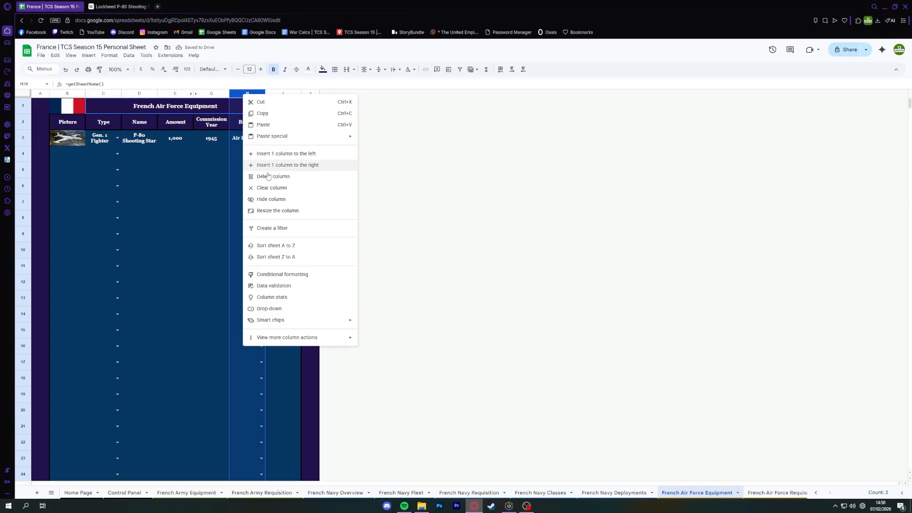
click(267, 198)
click(202, 190)
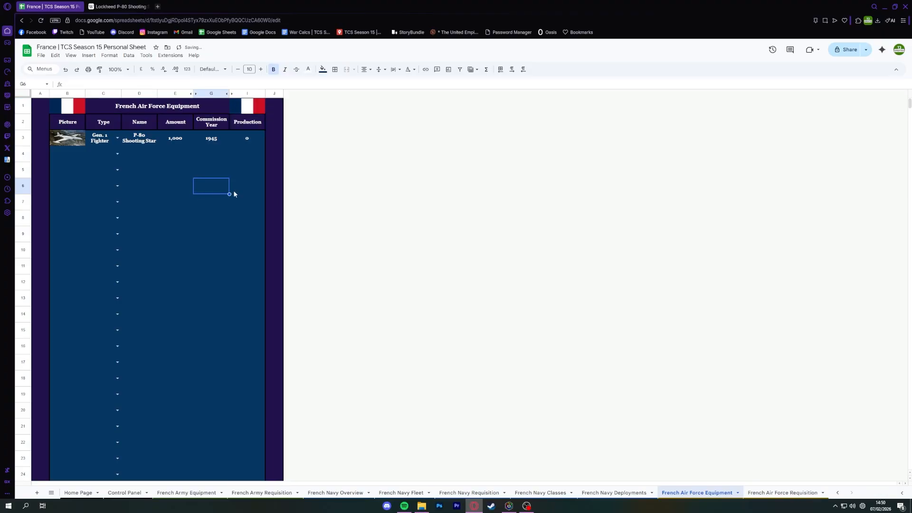
key(ctrl+z)
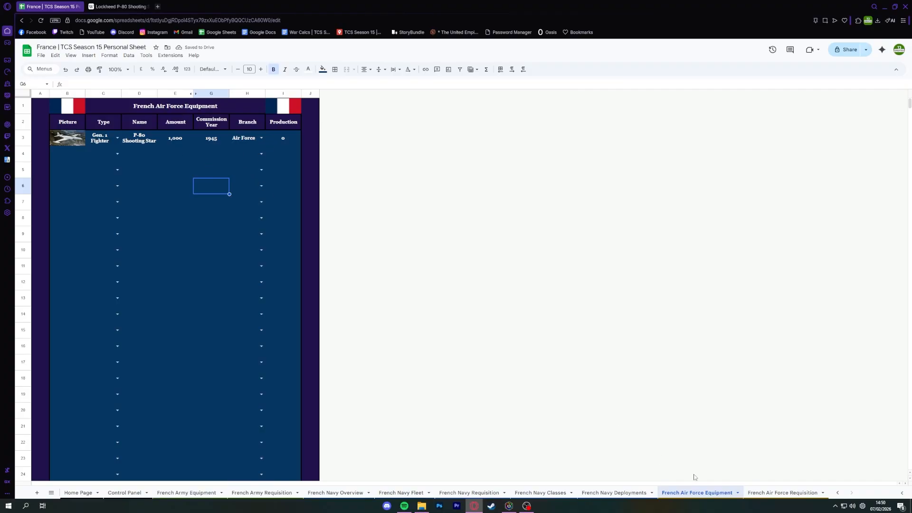
On the French Air Force Requisition sheet, choose P-80 Shooting Star as the name in row 3.
click(803, 493)
click(154, 139)
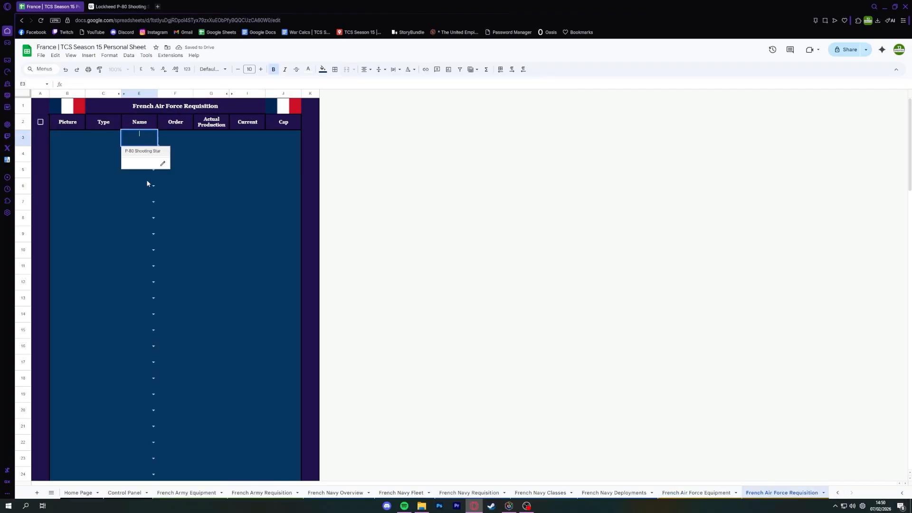
click(142, 151)
Check the P-80 Shooting Star's cap and enter an order of 1000 for it.
click(167, 138)
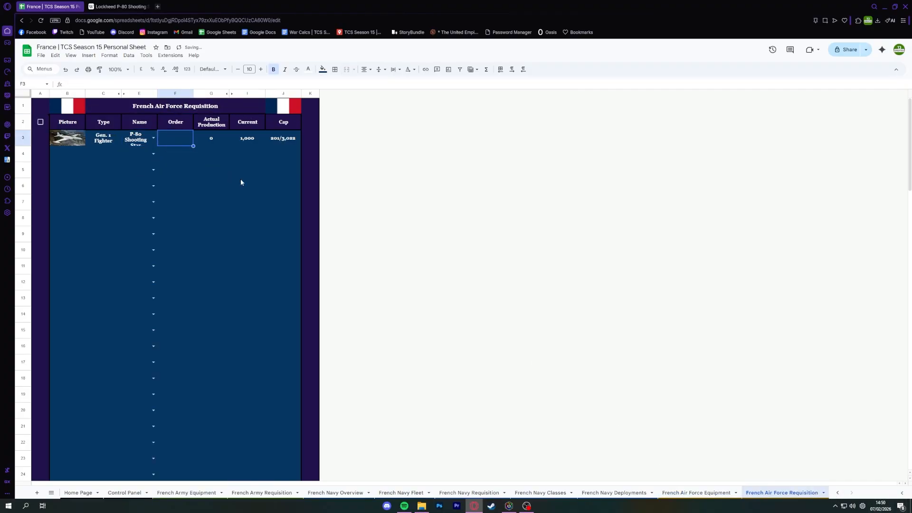
click(274, 143)
click(196, 138)
click(186, 140)
text(1000)
key(Return)
click(183, 142)
Look at the French Navy Fleet sheet and set the row 3 type on the French Navy Classes sheet to Light Carrier.
click(537, 494)
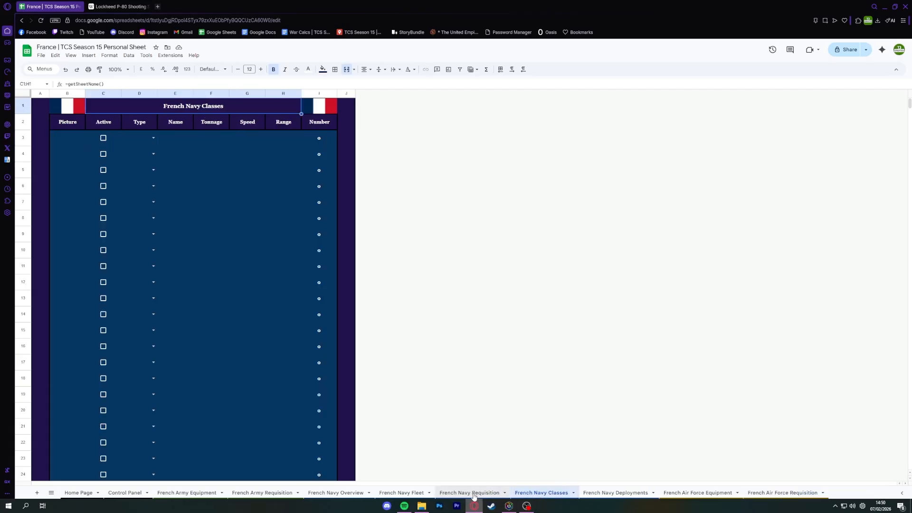
click(402, 493)
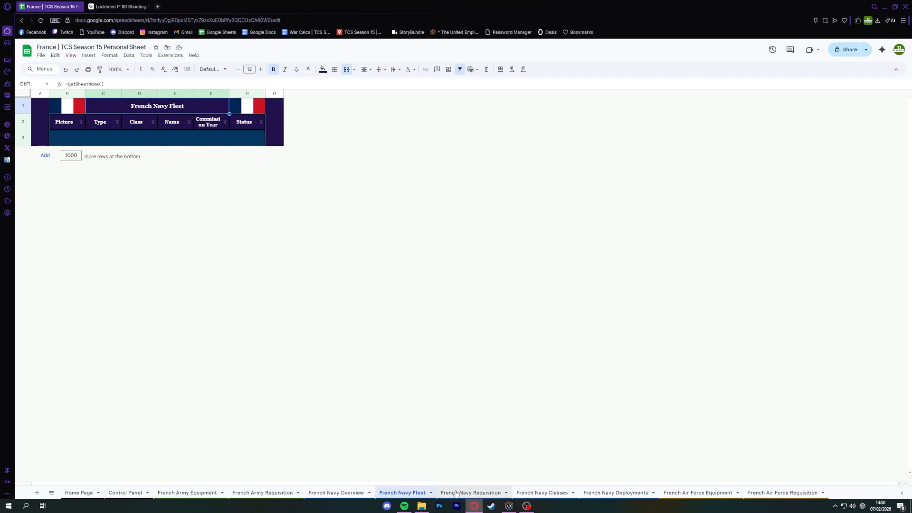
click(543, 494)
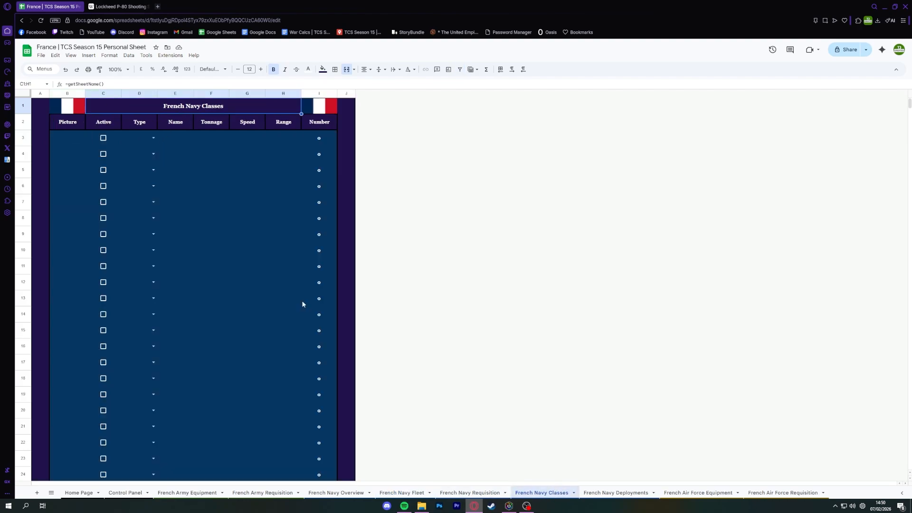
click(153, 138)
click(167, 132)
click(153, 138)
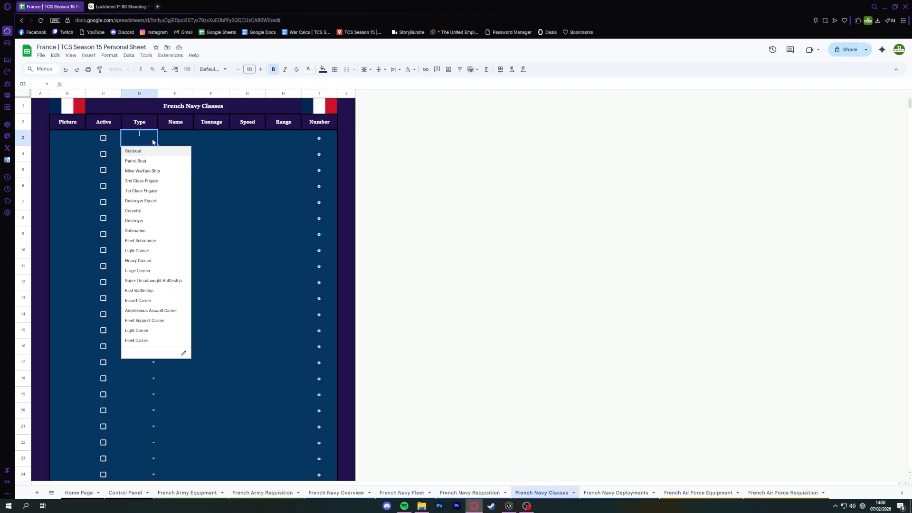
click(149, 333)
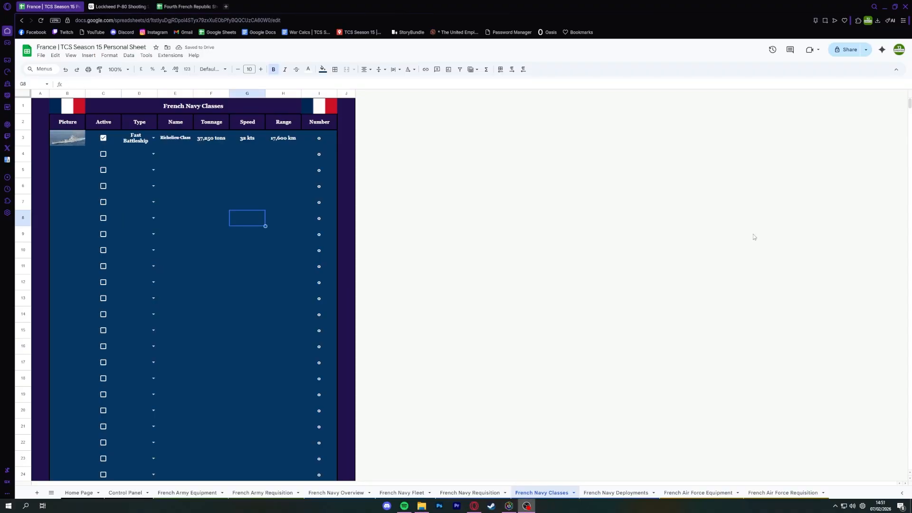
Close the Lockheed P-80 browser page and return to the France personal sheet.
click(211, 169)
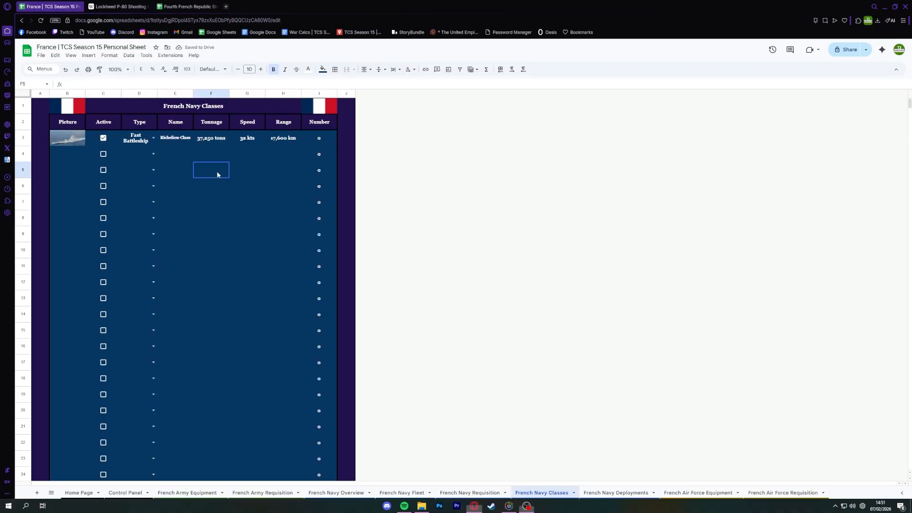
click(148, 7)
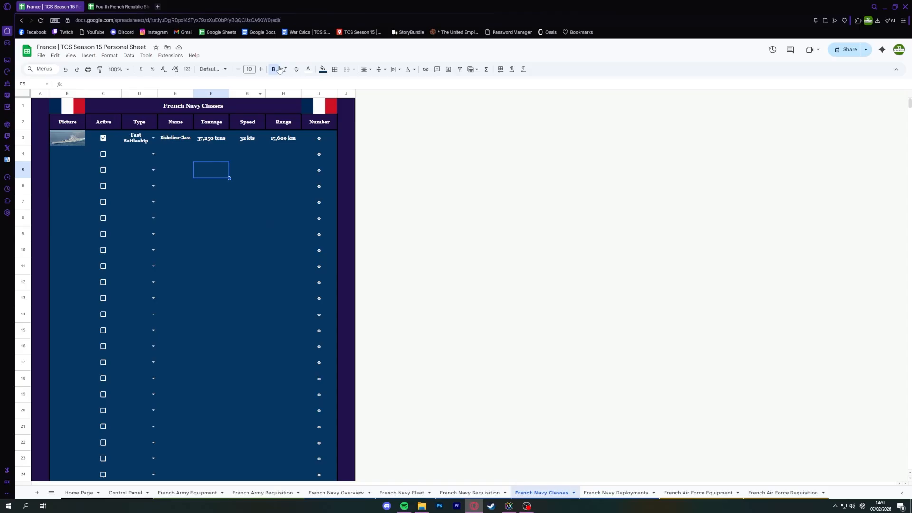
click(110, 7)
click(50, 7)
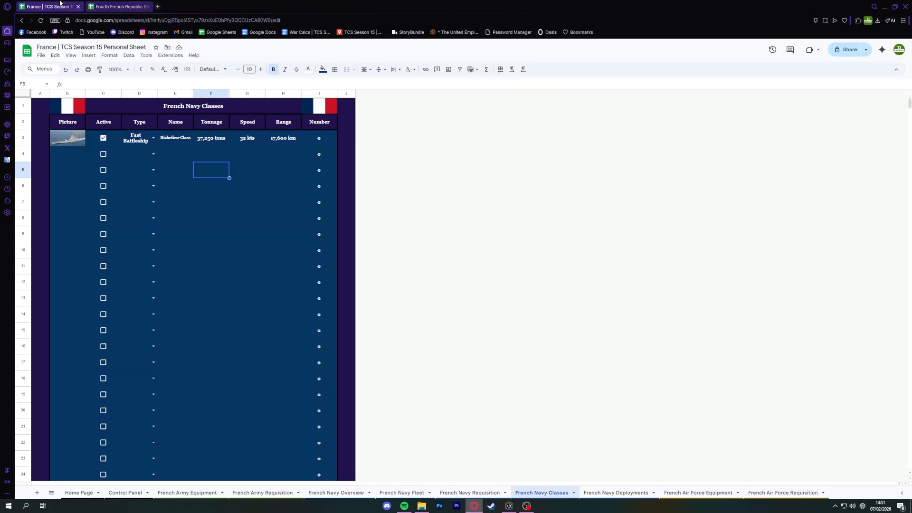
Review the Richelieu-Class entry's name and Active setting on the French Navy Classes sheet.
click(185, 165)
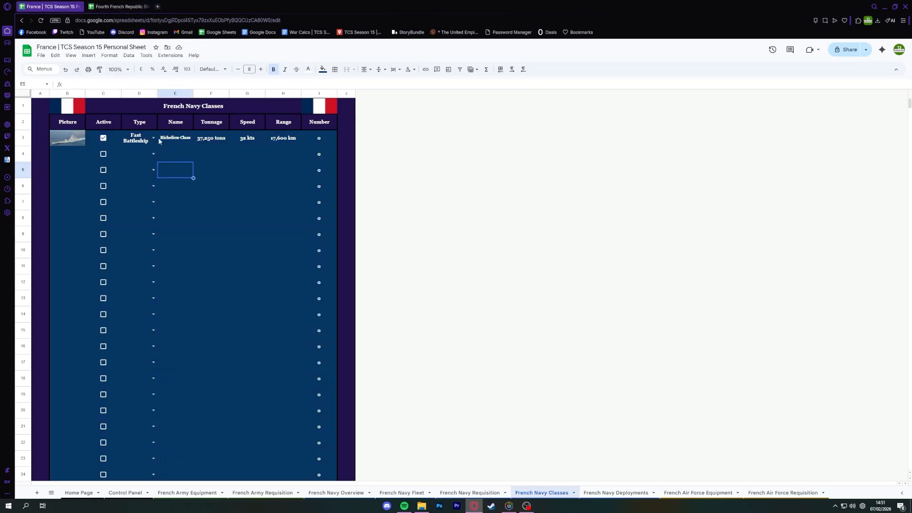
click(179, 141)
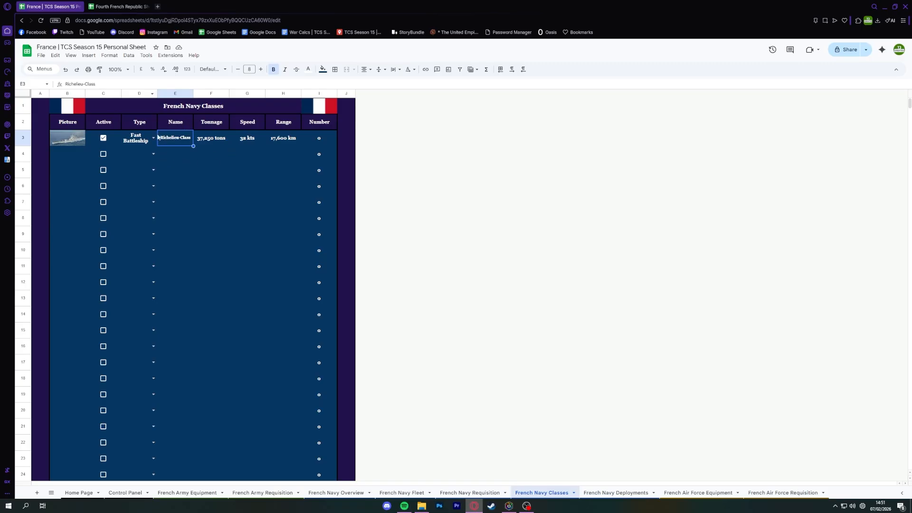
click(94, 141)
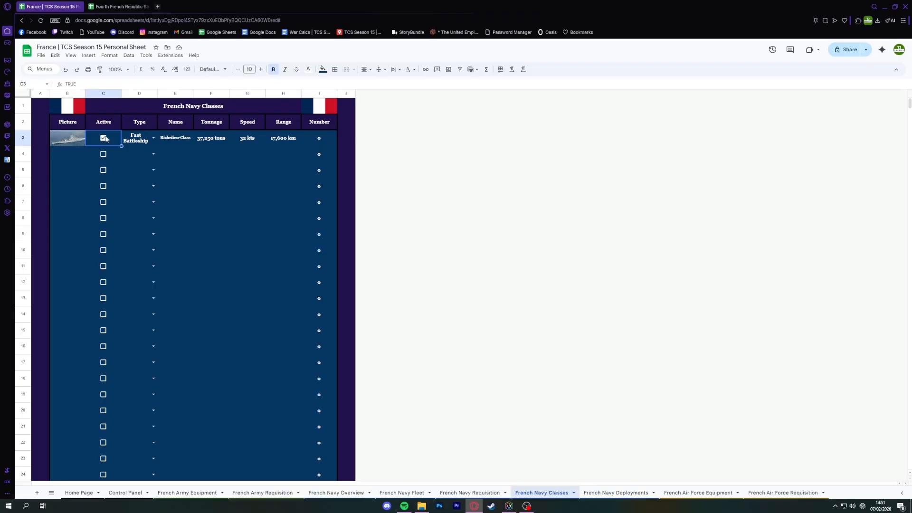
Examine the Richelieu-Class Number formula in the Fourth French Republic Sheet, and view the French Navy Fleet sheet in the France file.
click(119, 6)
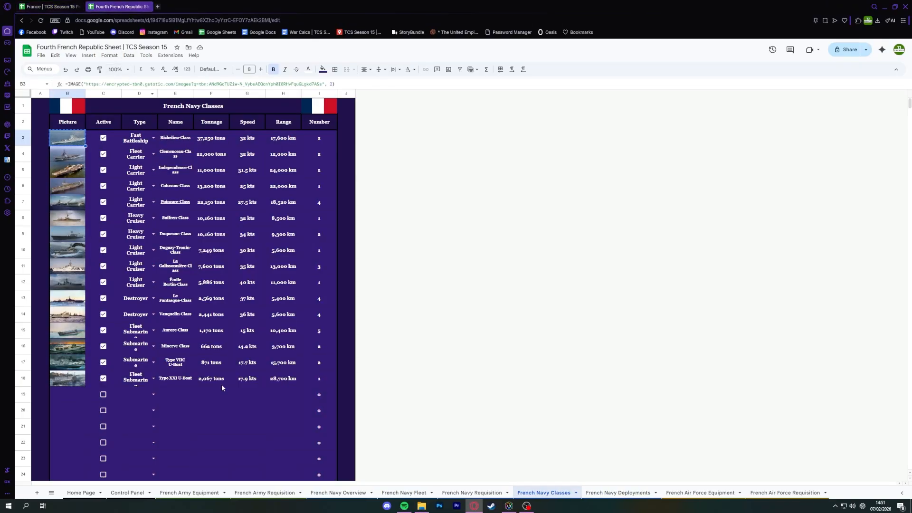
click(319, 141)
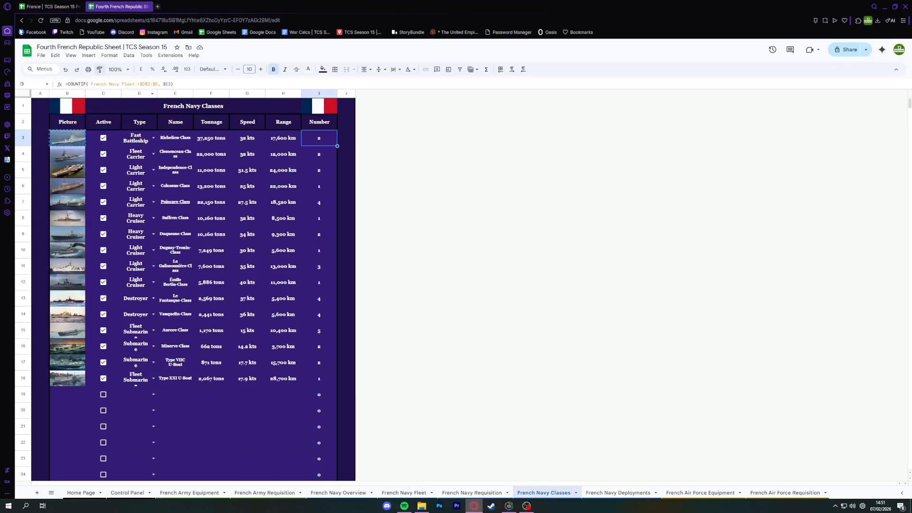
click(47, 7)
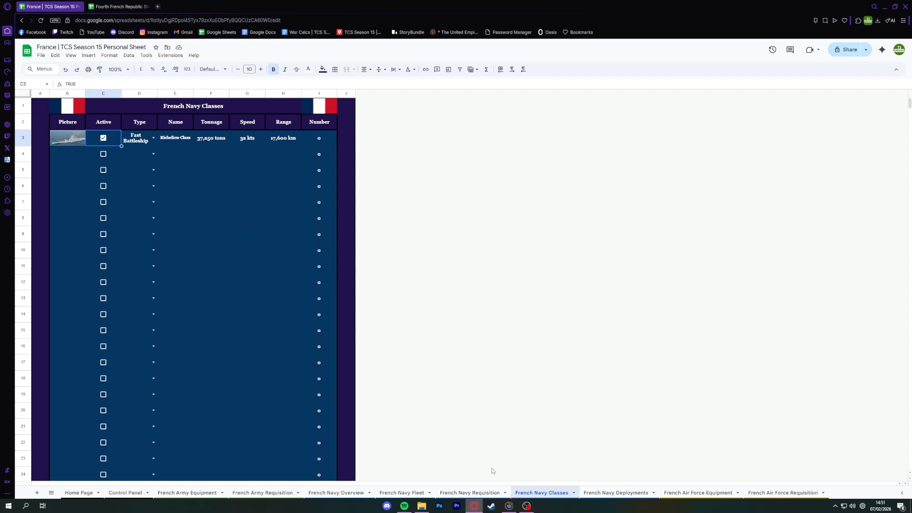
click(409, 493)
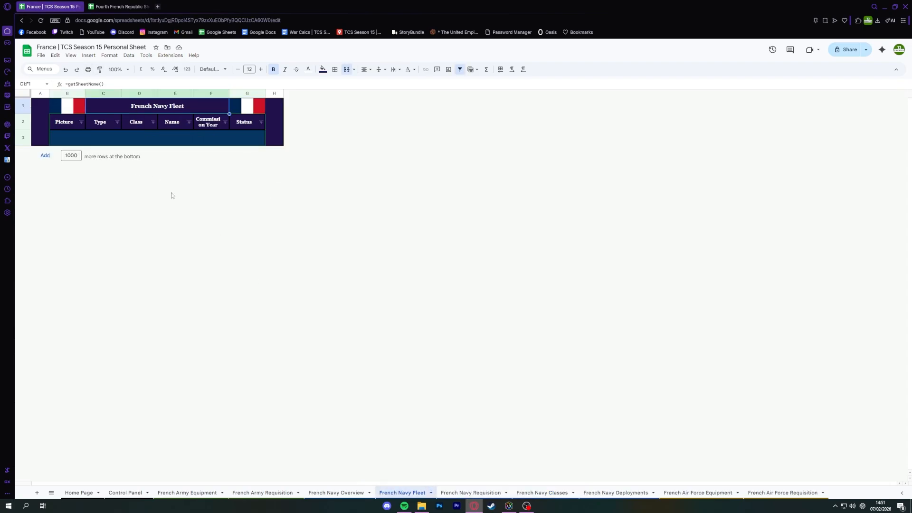
click(75, 142)
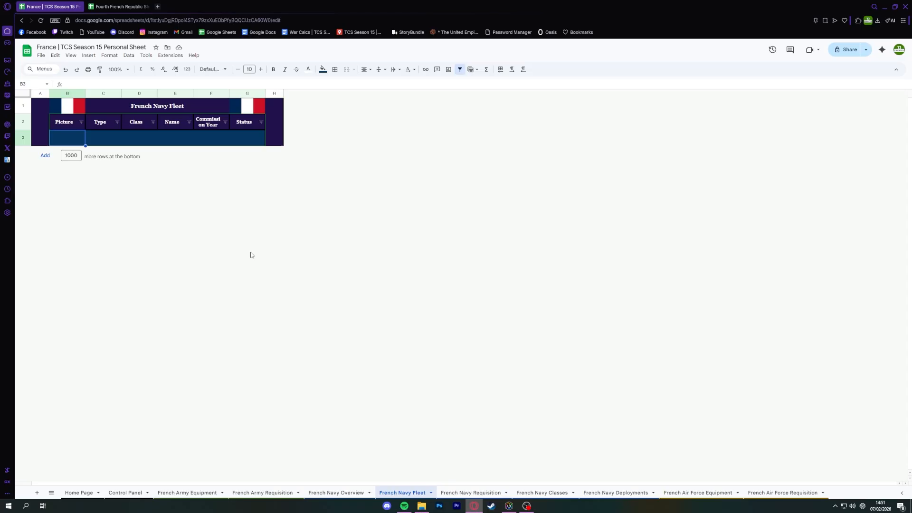
On the French Navy Requisition sheet, set row 3 to Fast Battleship and Richelieu-Class, and duplicate the entry into row 4.
click(471, 493)
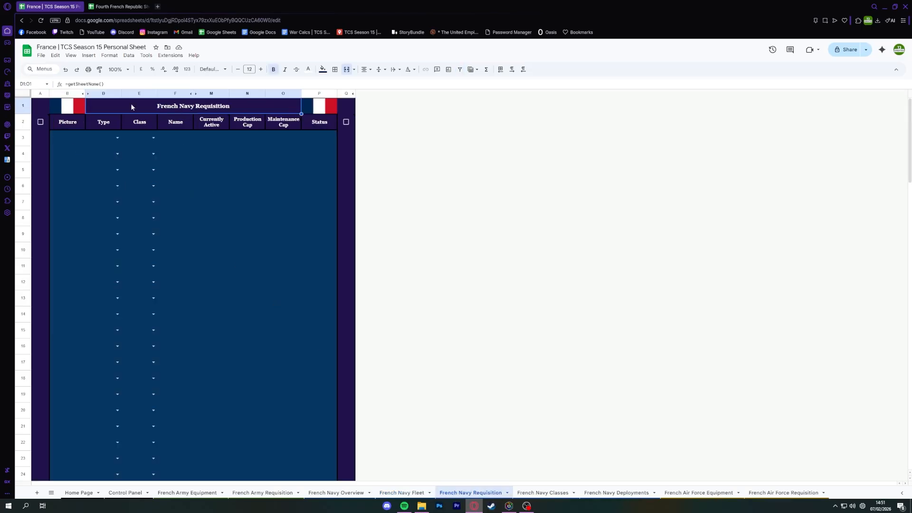
click(117, 138)
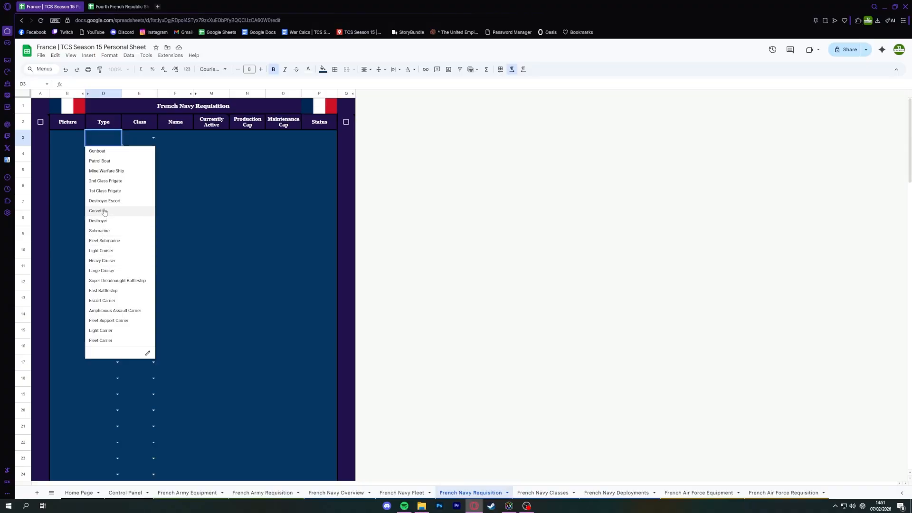
click(109, 291)
click(153, 138)
click(138, 150)
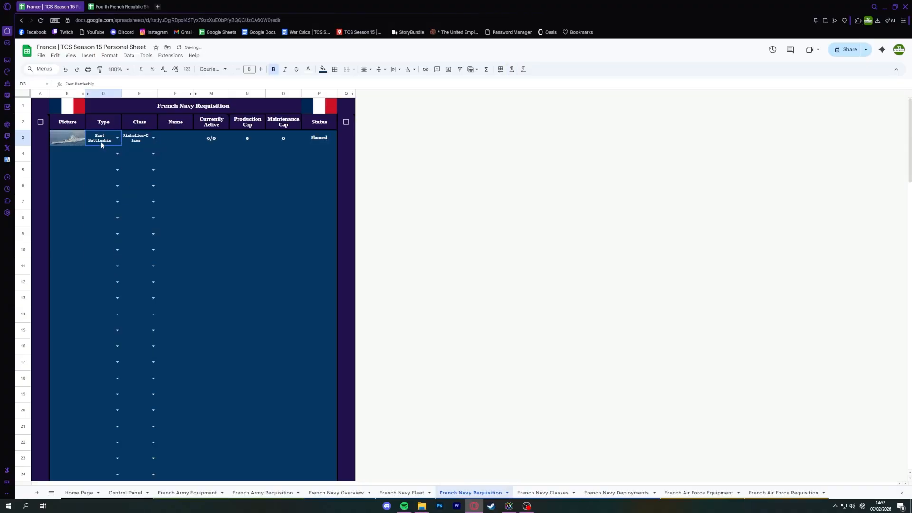
drag(141, 142, 157, 154)
Name the ship in row 3 of the French Navy Requisition sheet Richelieu.
click(176, 140)
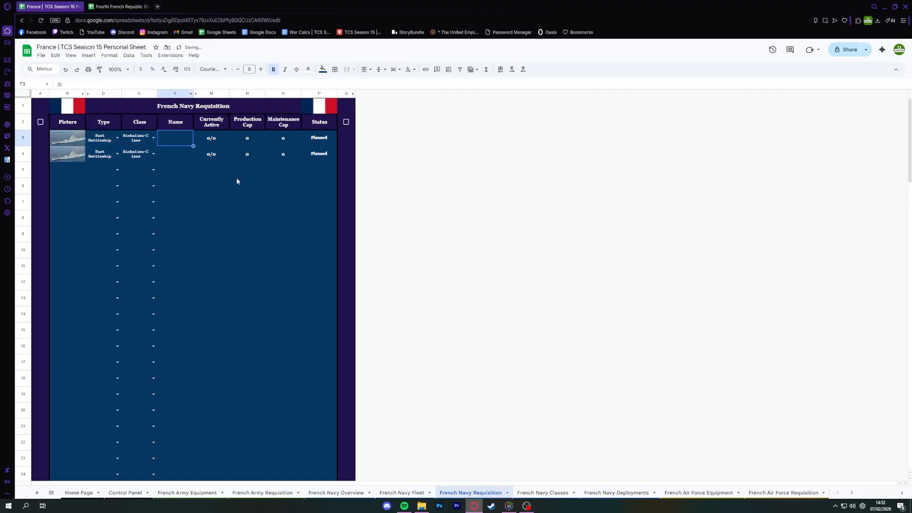
text(Richeliue)
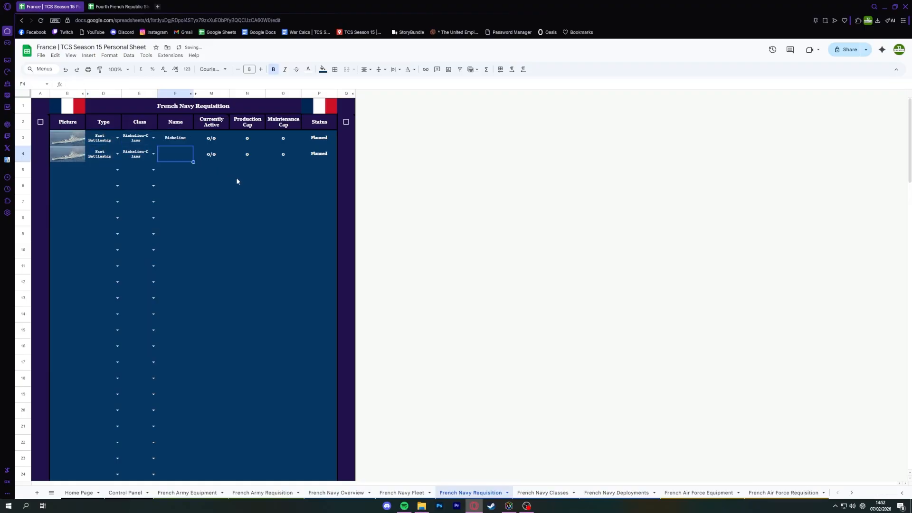
key(Return)
key(Up)
key(Down)
Copy the name FS Jean Bart from the Fourth French Republic Sheet's French Navy Fleet into the row 4 Name cell of the requisition.
click(121, 6)
key(ctrl+shift+Page_Up)
key(ctrl+shift+Page_Up)
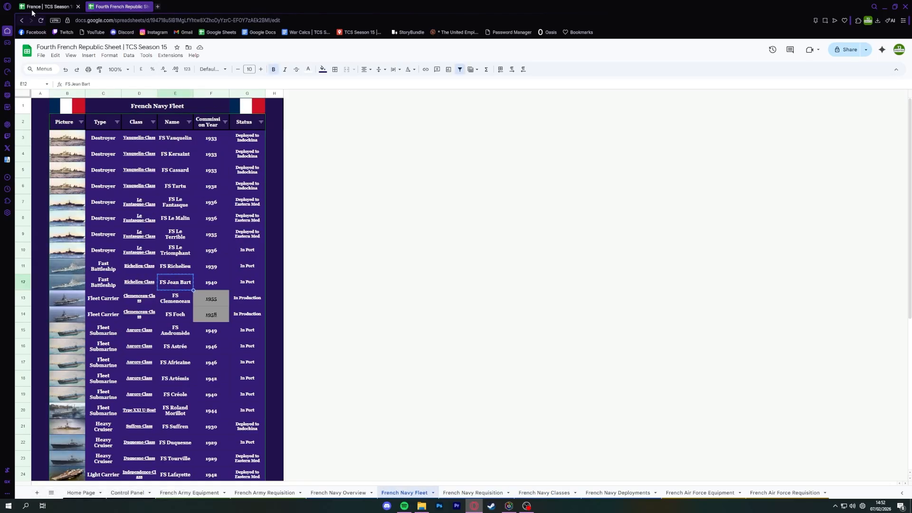
key(ctrl+shift+Tab)
text(FS Jean Bart)
click(190, 201)
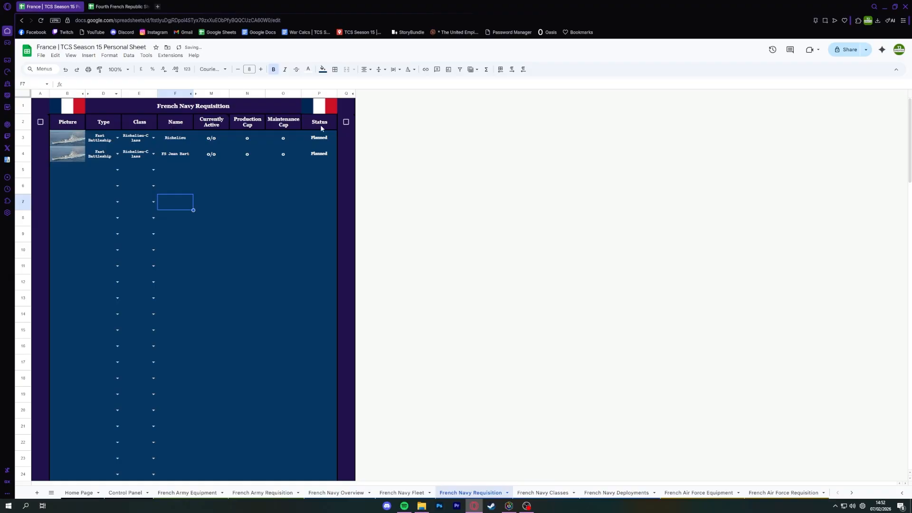
double_click(176, 151)
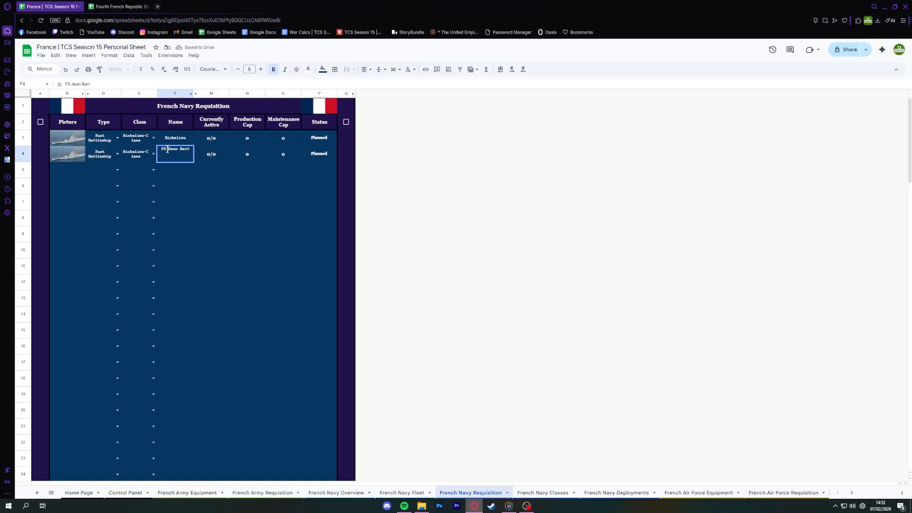
click(170, 141)
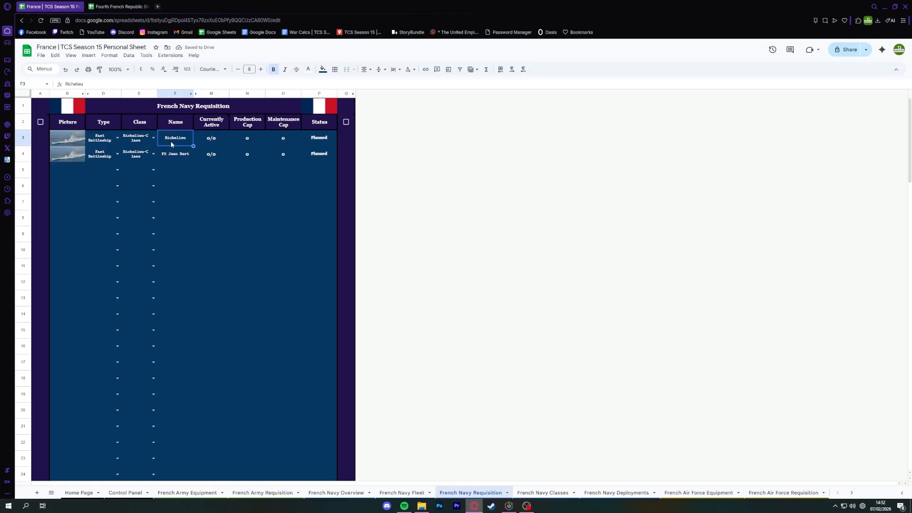
Enable the requisition checkbox in cell A2 to put the two planned Richelieu-Class battleships into production.
click(108, 159)
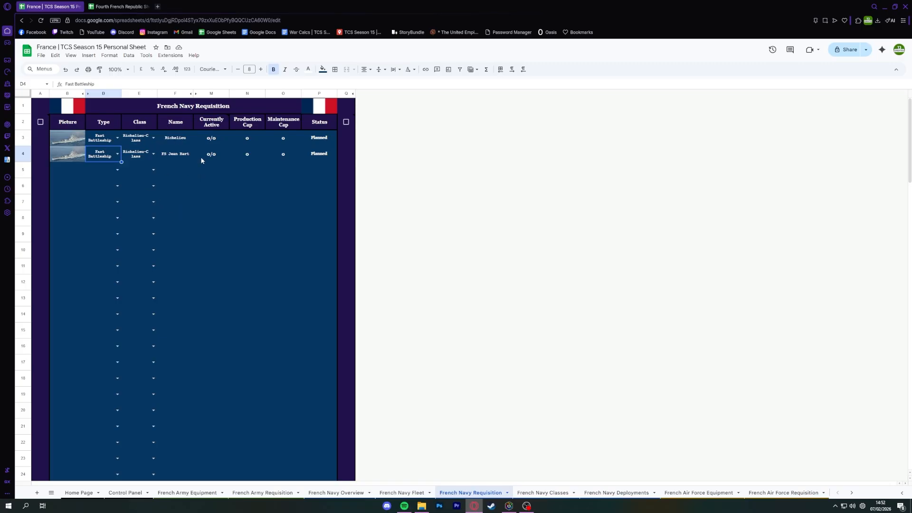
click(309, 133)
click(40, 122)
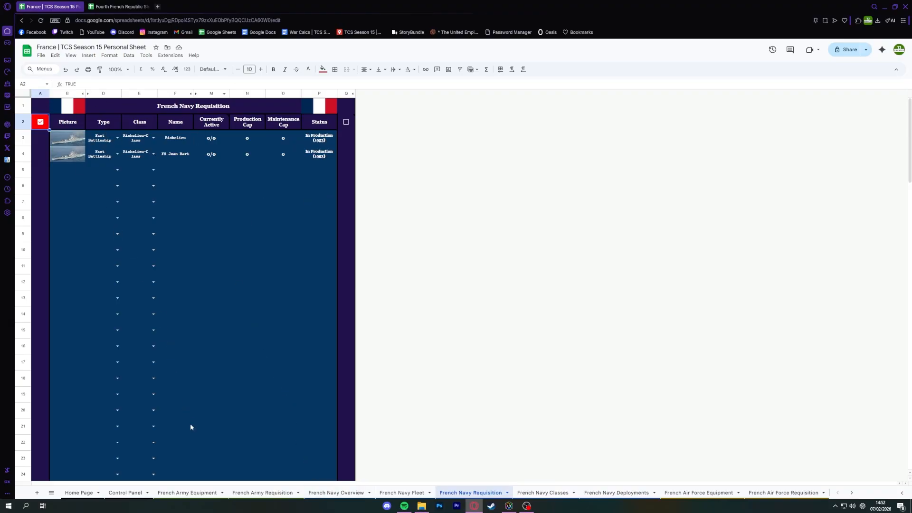
Examine the YC Army, YC Navy, YC Air and combined YC controls on the Control Panel sheet.
click(125, 492)
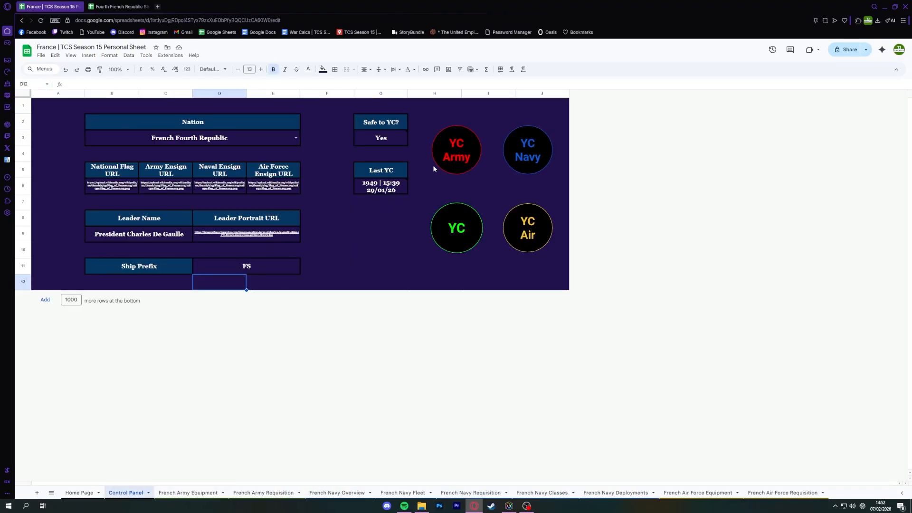
click(523, 232)
click(468, 237)
click(329, 240)
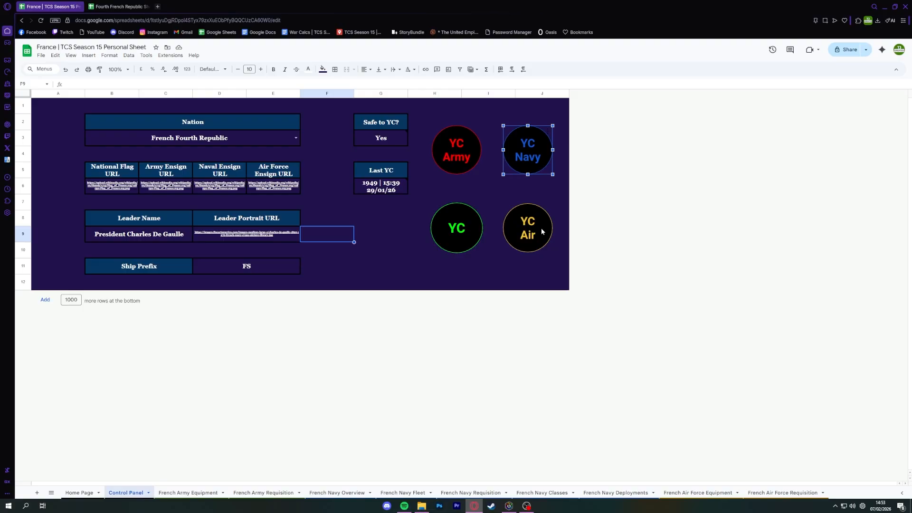
click(459, 237)
click(480, 181)
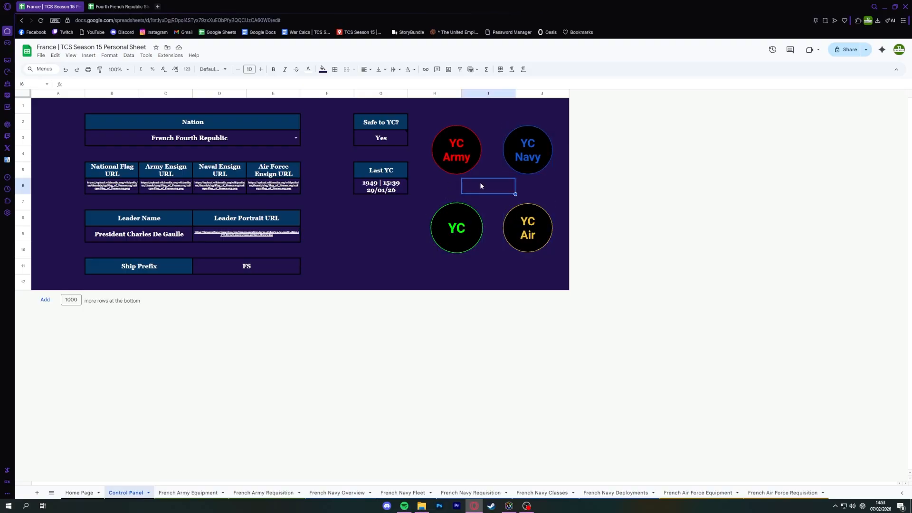
click(511, 152)
click(528, 232)
click(447, 201)
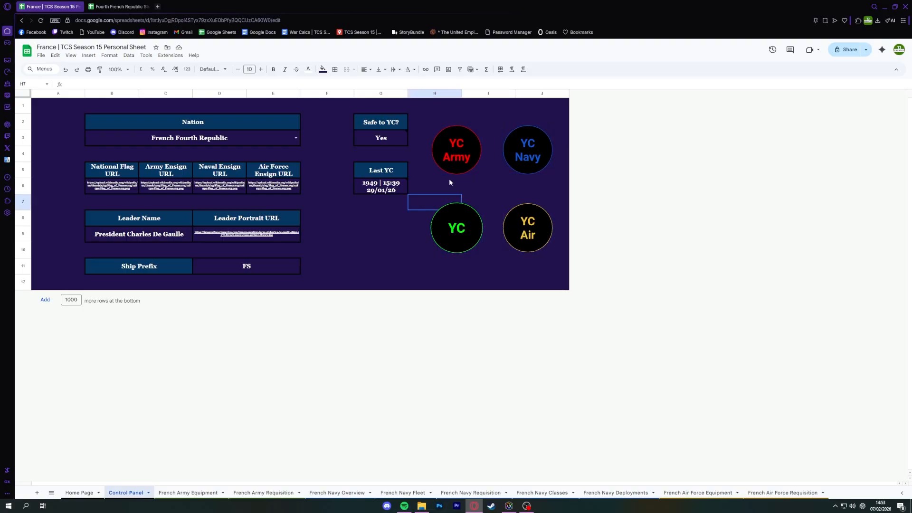
click(459, 170)
click(492, 191)
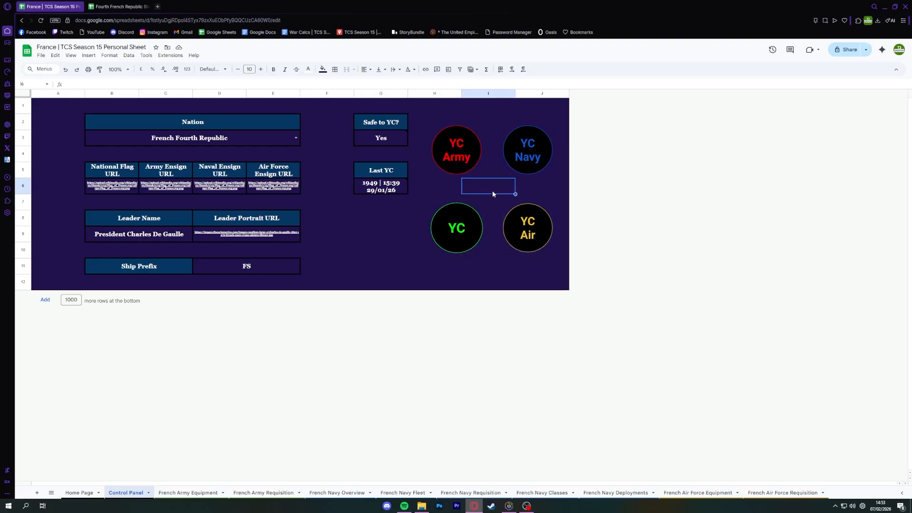
click(475, 169)
click(519, 164)
click(542, 240)
click(497, 186)
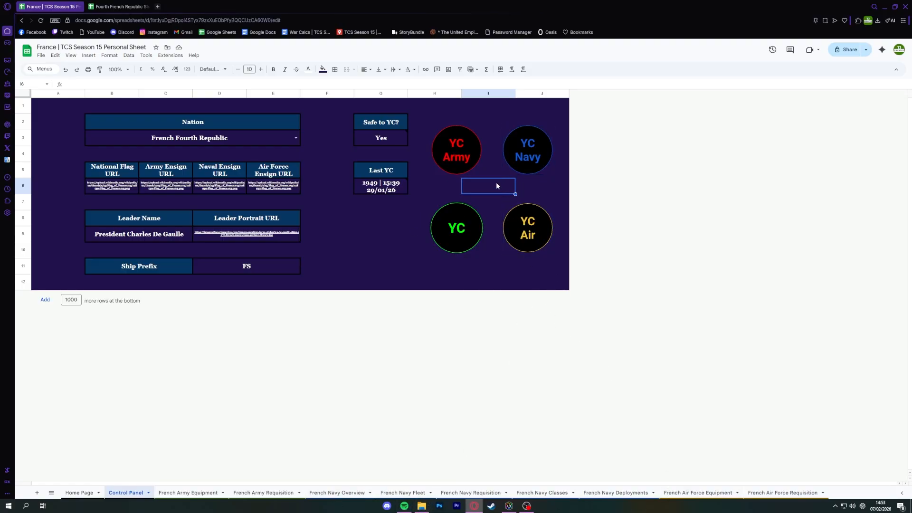
Review the two Richelieu-Class orders and the instant-building note on the French Navy Requisition sheet.
click(389, 494)
click(490, 492)
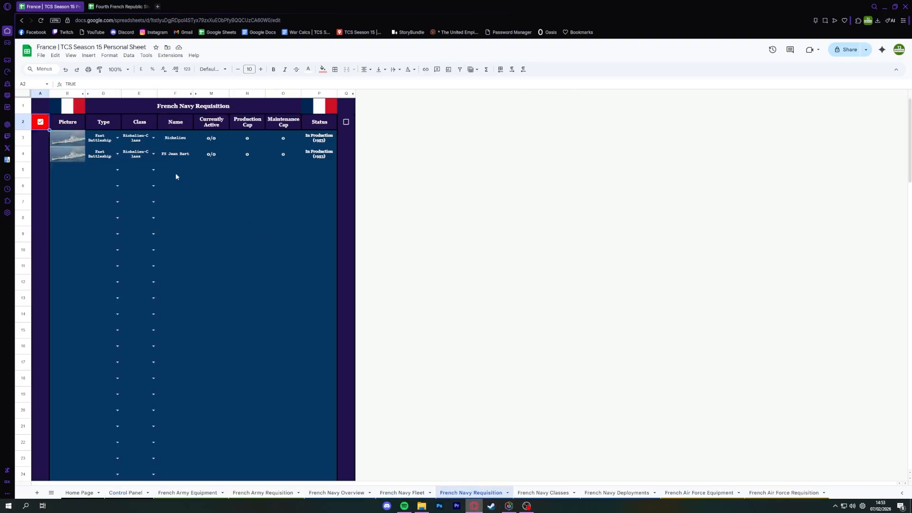
click(139, 143)
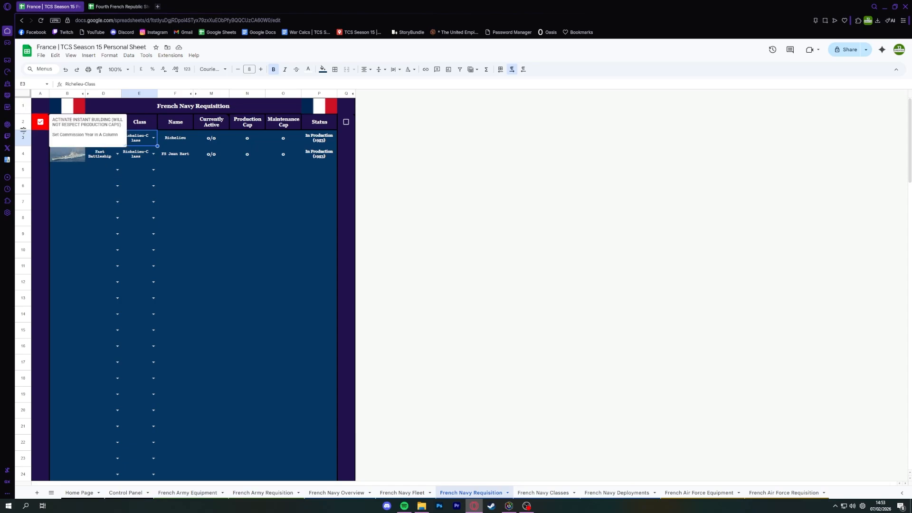
key(ctrl+shift+Page_Up)
key(ctrl+shift+Page_Down)
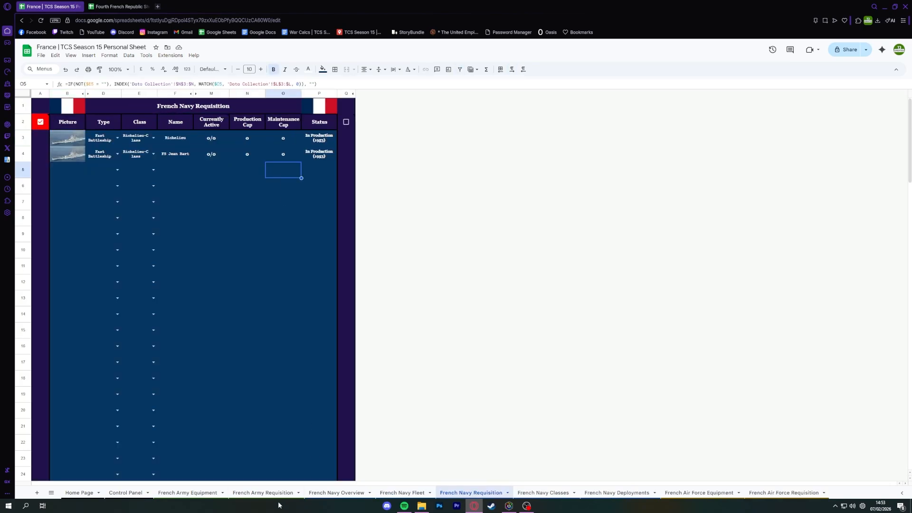
Run YC Navy from the Control Panel and grant the Ultimate Personal Sheet script the access it requests.
click(125, 493)
click(519, 153)
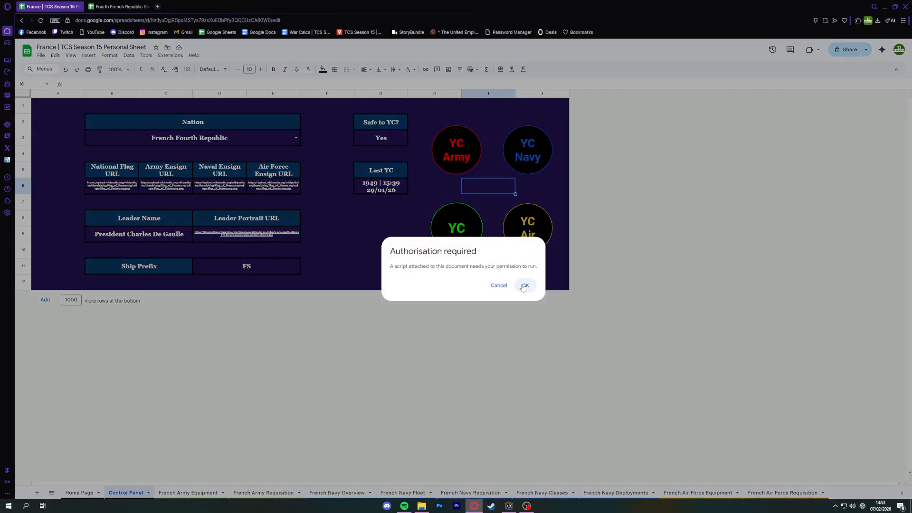
click(524, 286)
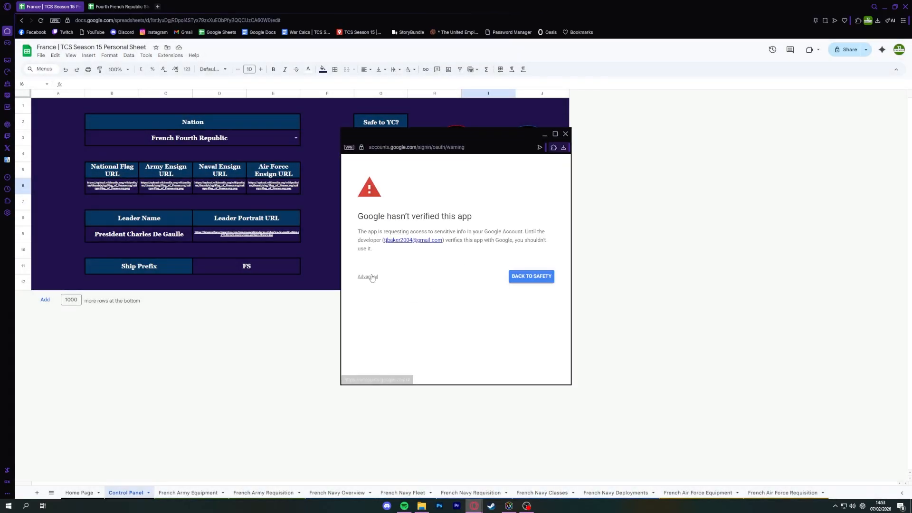
click(373, 277)
click(380, 329)
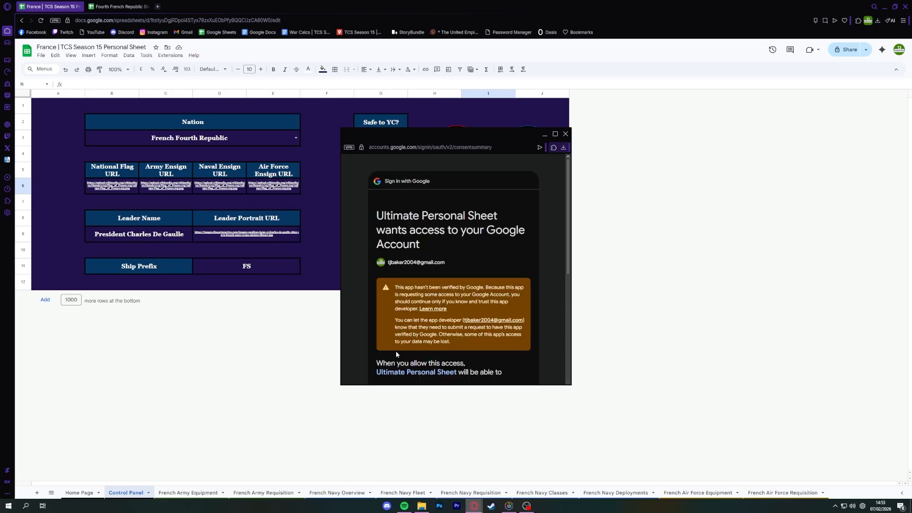
scroll(414, 305, down, 5)
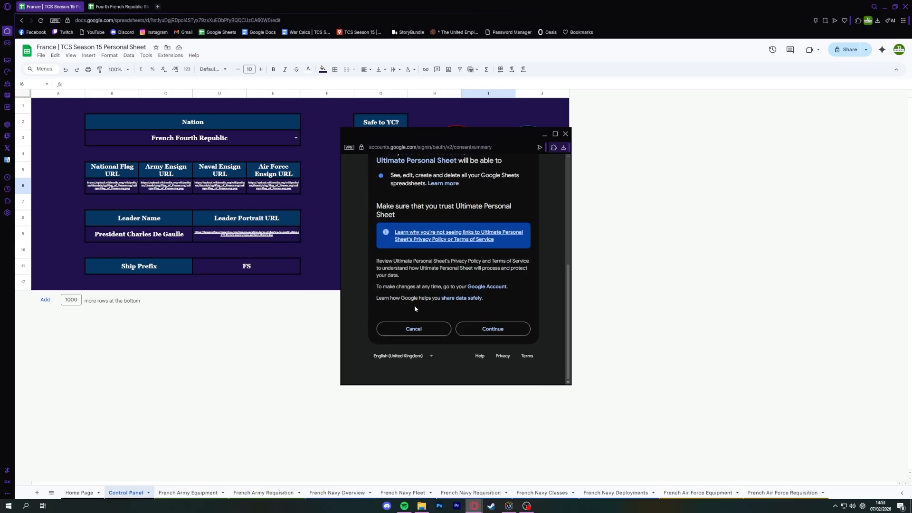
scroll(551, 271, up, 3)
scroll(522, 247, down, 2)
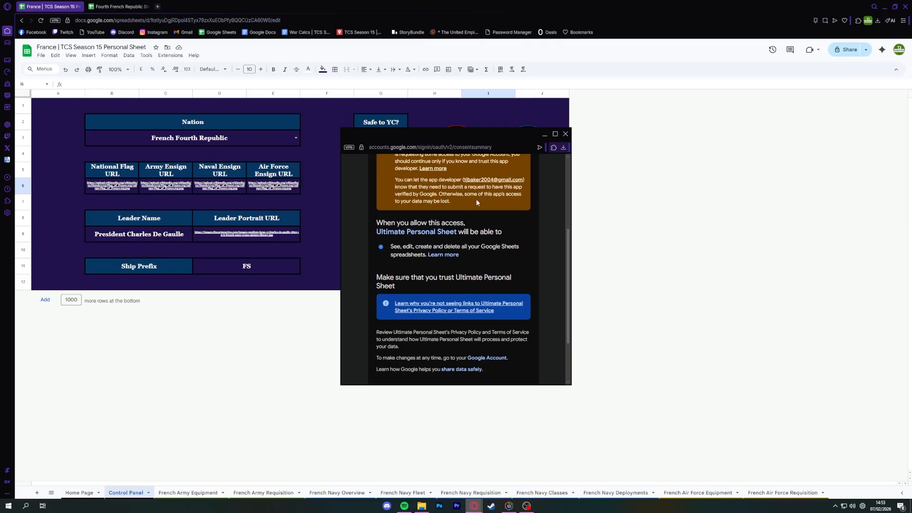
scroll(392, 302, down, 3)
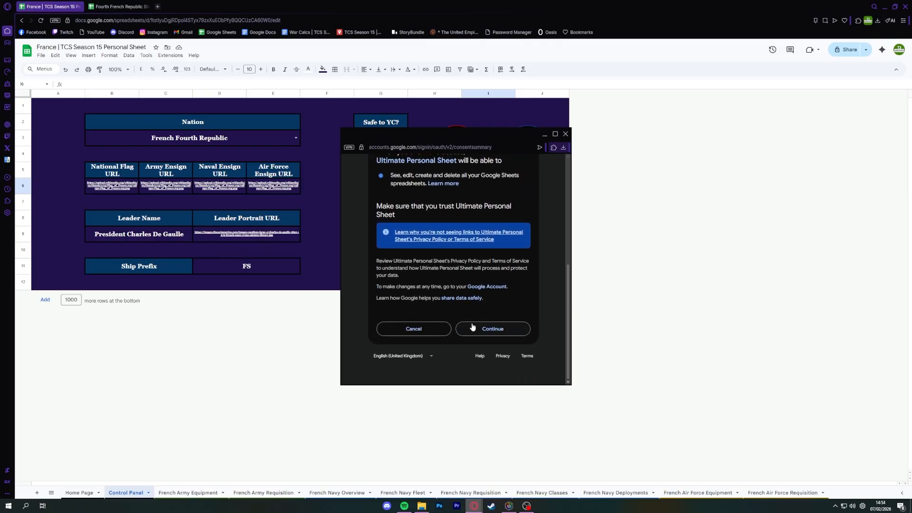
click(487, 329)
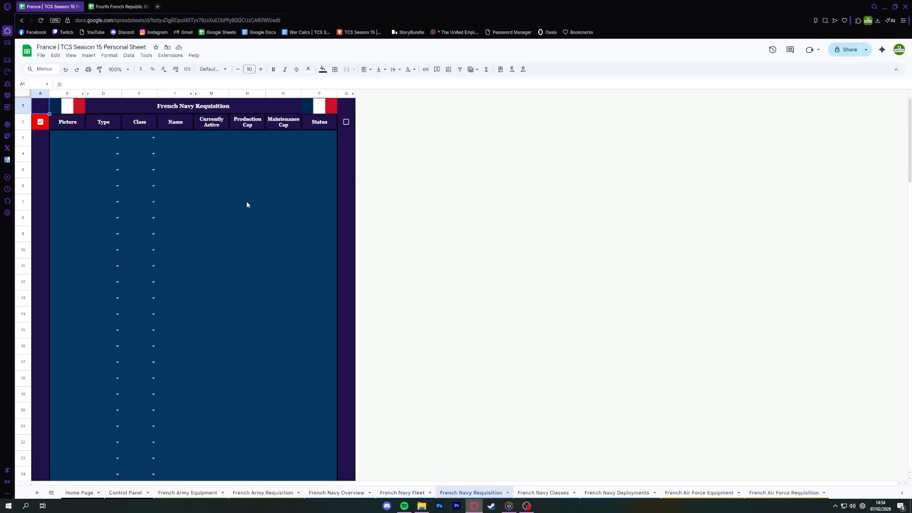
On the French Navy Fleet sheet, sort the ships by Type and delete the empty row 5.
click(85, 136)
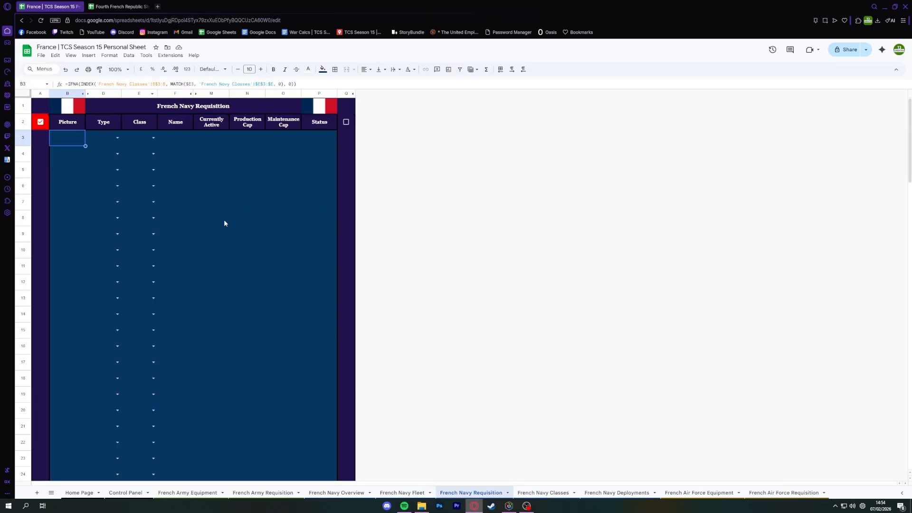
click(403, 493)
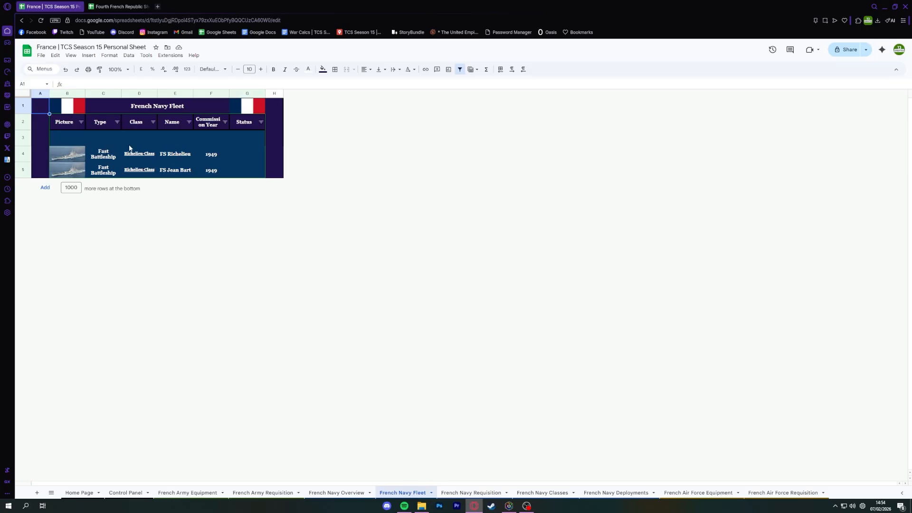
click(84, 137)
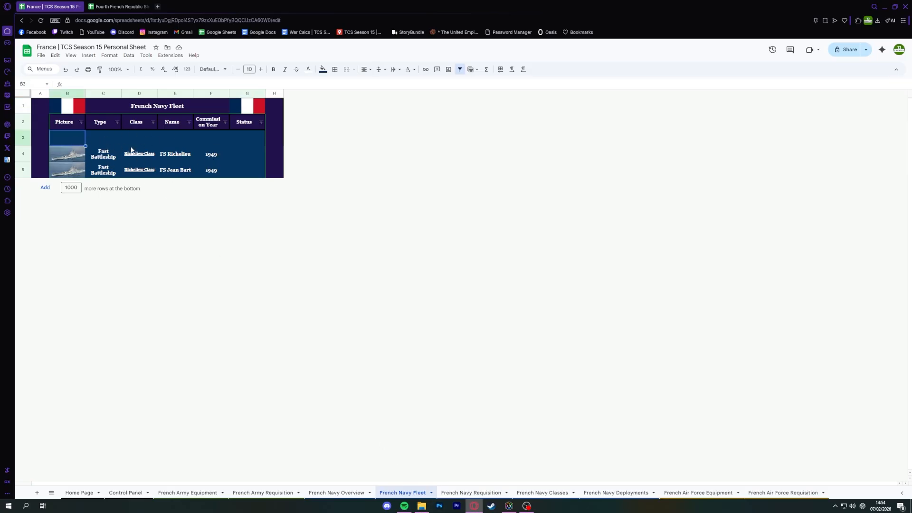
click(117, 121)
click(133, 131)
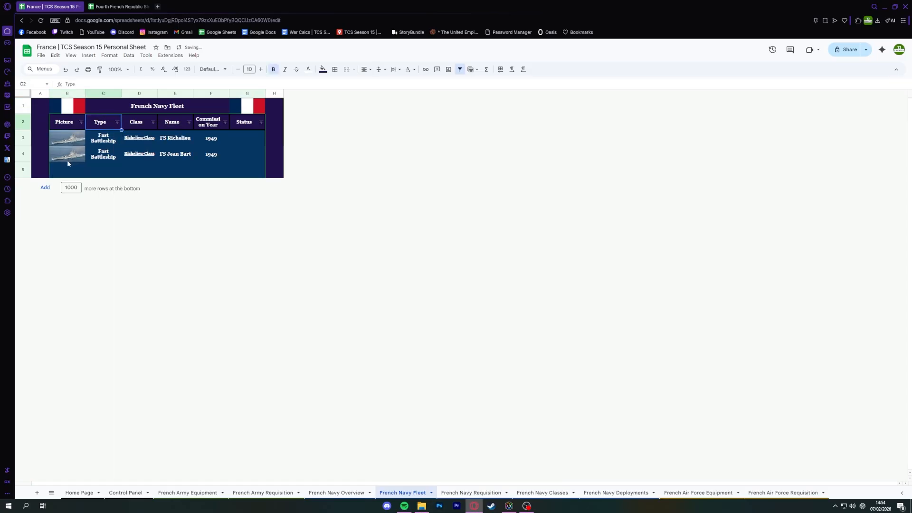
click(23, 169)
right_click(22, 168)
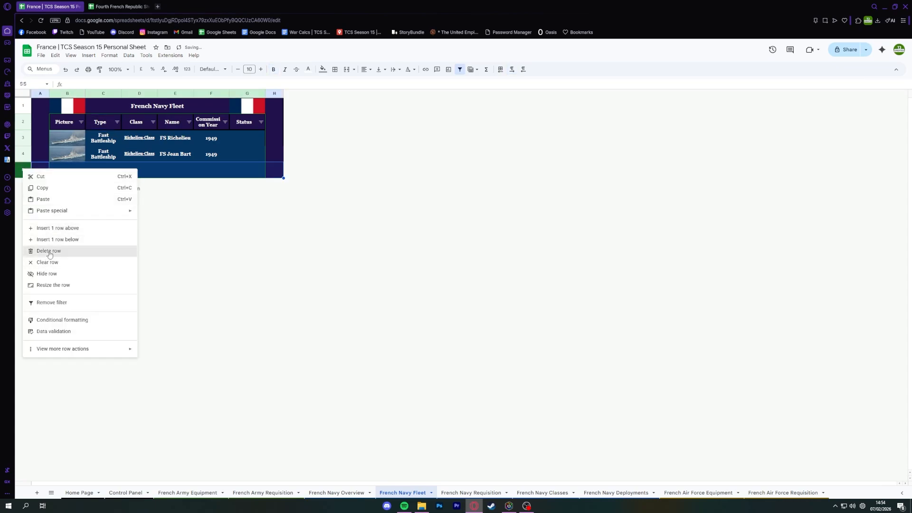
click(47, 249)
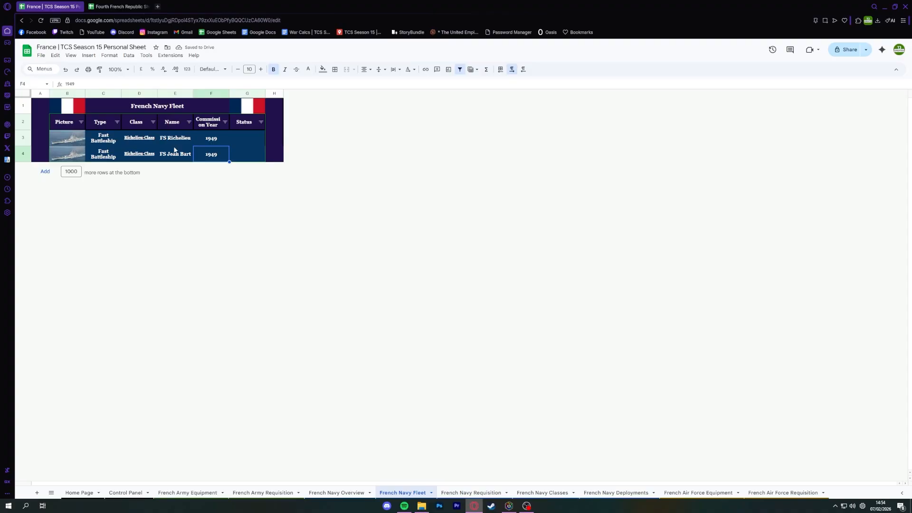
Examine the Status formula of FS Richelieu in cell G3 of the French Navy Fleet sheet, leaving it unedited.
click(147, 149)
click(152, 142)
click(249, 136)
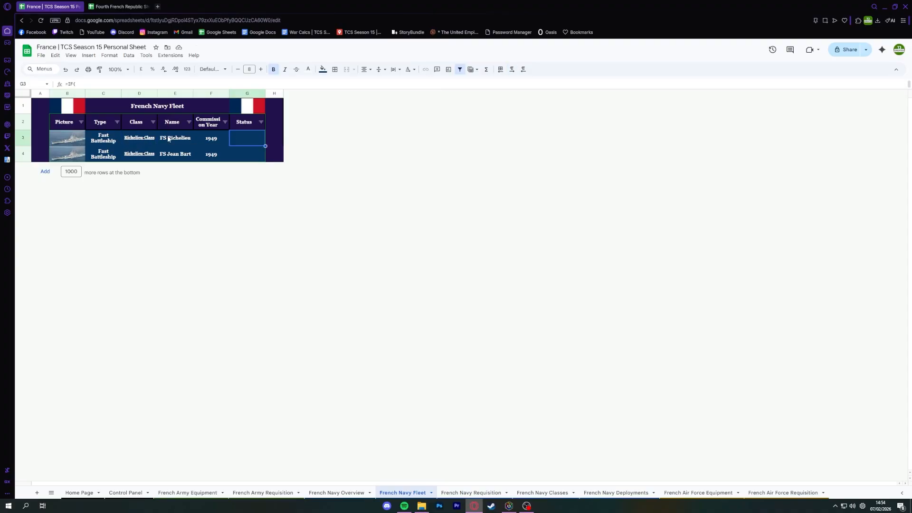
click(171, 140)
click(234, 139)
double_click(238, 139)
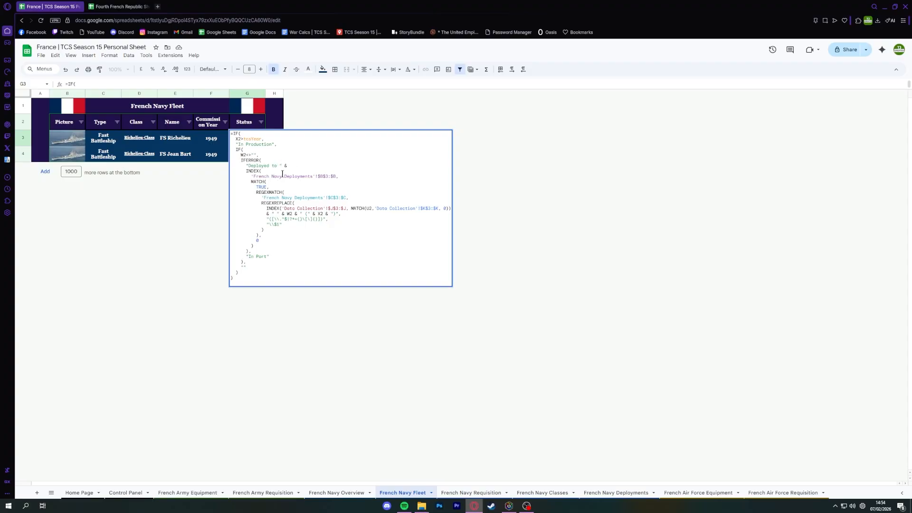
click(243, 156)
key(Escape)
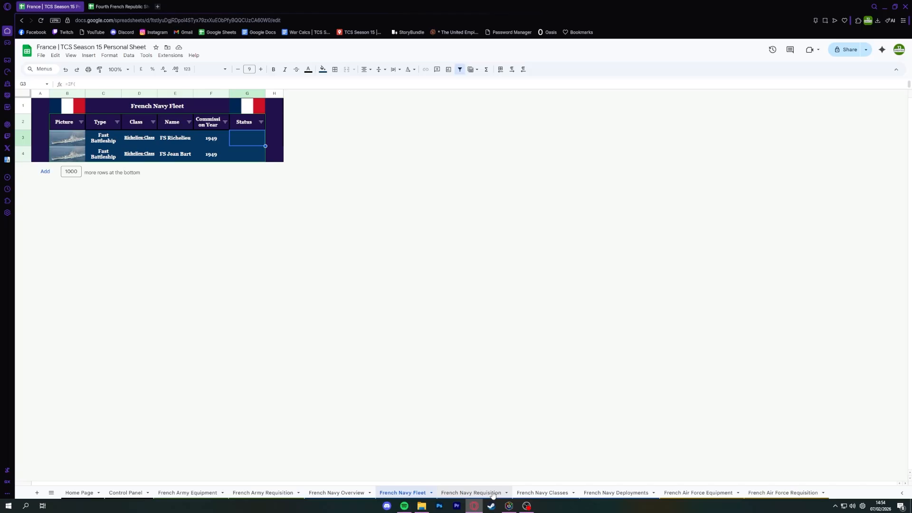
On the French Navy Requisition sheet, disable the instant-building checkbox and set row 3 to Fast Battleship and Richelieu-Class.
click(471, 493)
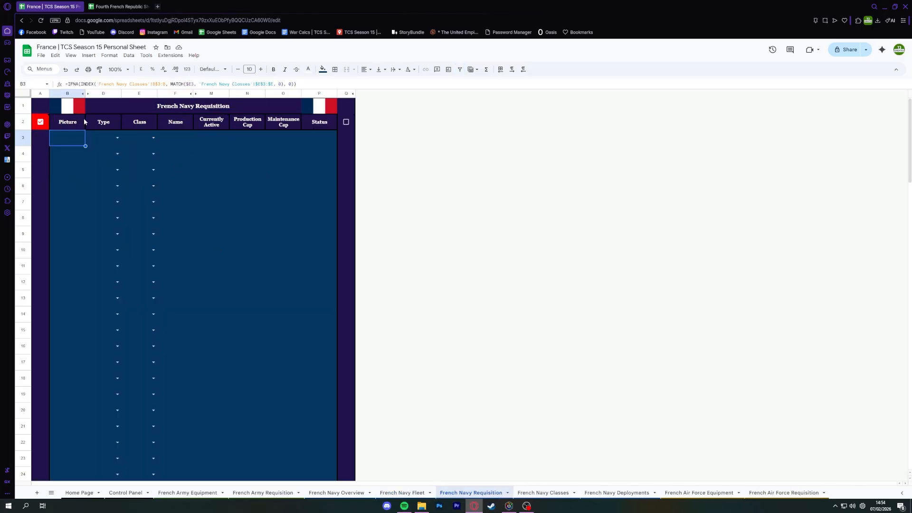
click(41, 122)
click(114, 137)
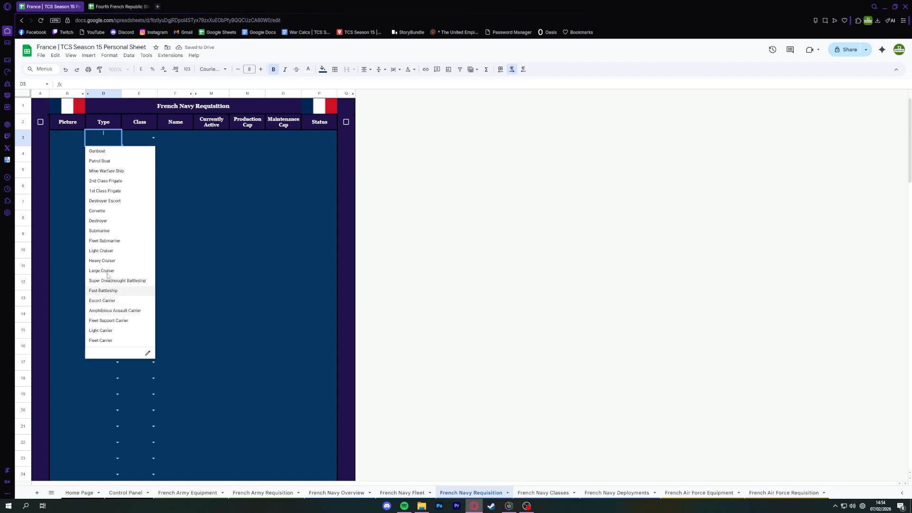
click(103, 290)
click(153, 138)
click(140, 151)
click(190, 169)
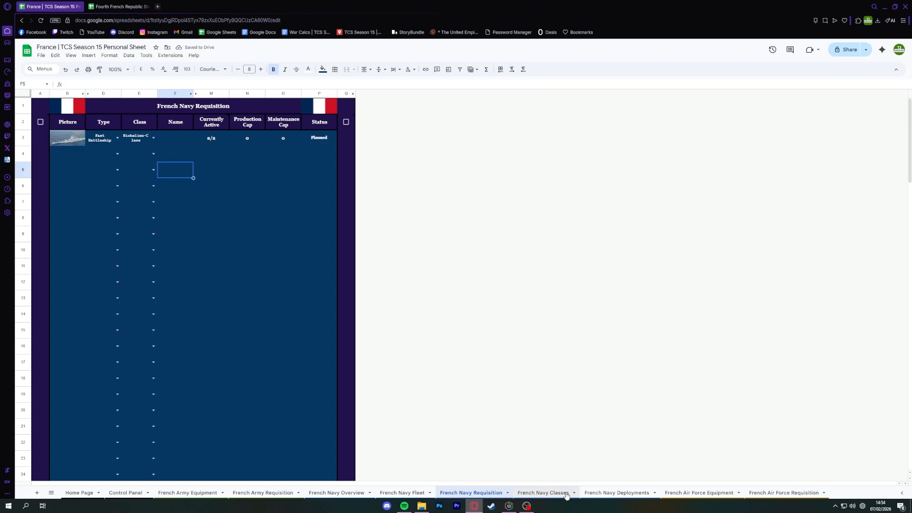
Set the Richelieu-Class type to Heavy Cruiser on the French Navy Classes sheet, and return to the requisition sheet.
click(542, 493)
click(153, 138)
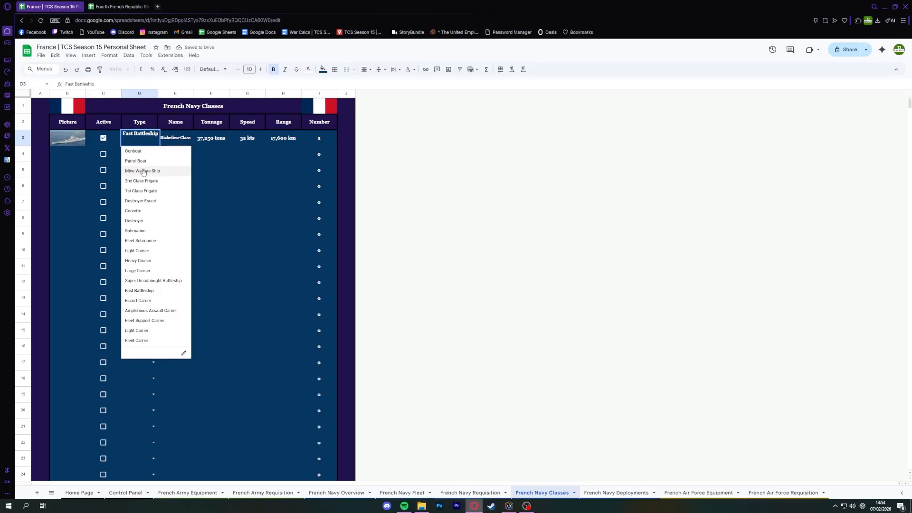
click(150, 261)
click(177, 204)
key(alt+Left)
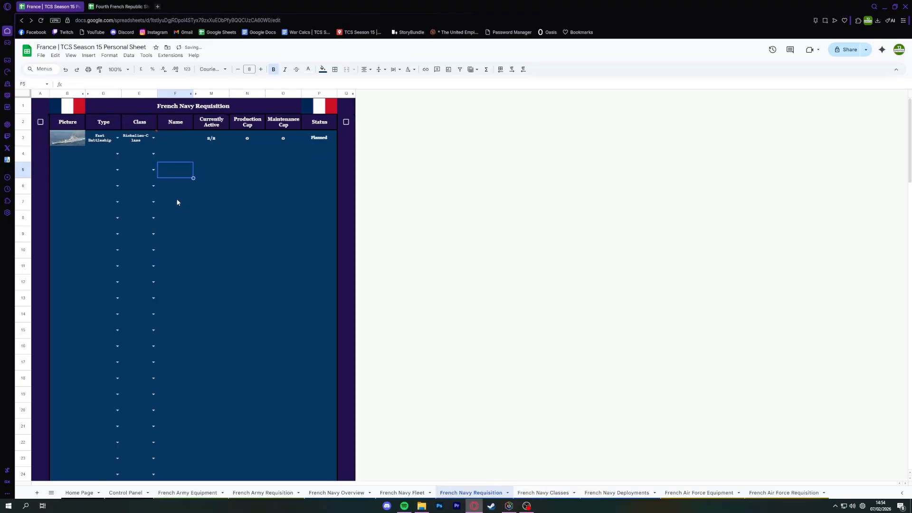
Set the row 3 requisition type to Heavy Cruiser and check its active count and maintenance cap.
click(117, 138)
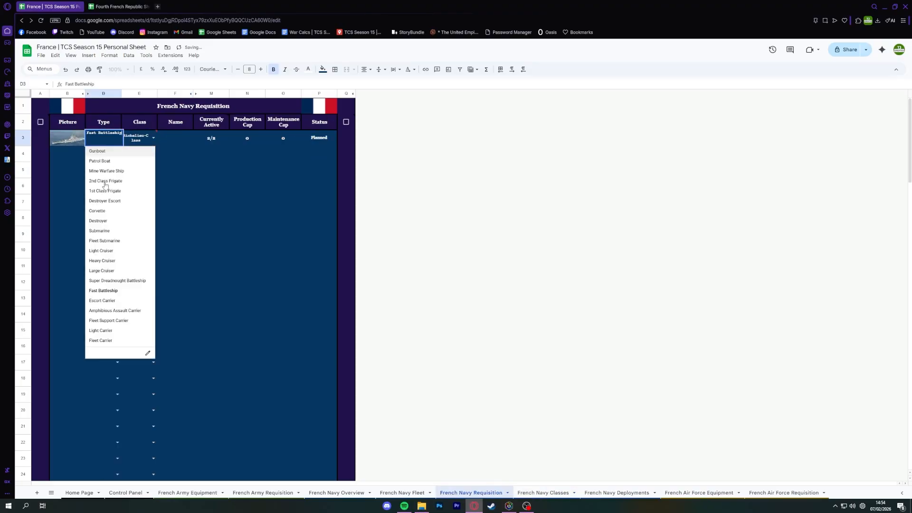
click(102, 256)
double_click(151, 144)
click(204, 152)
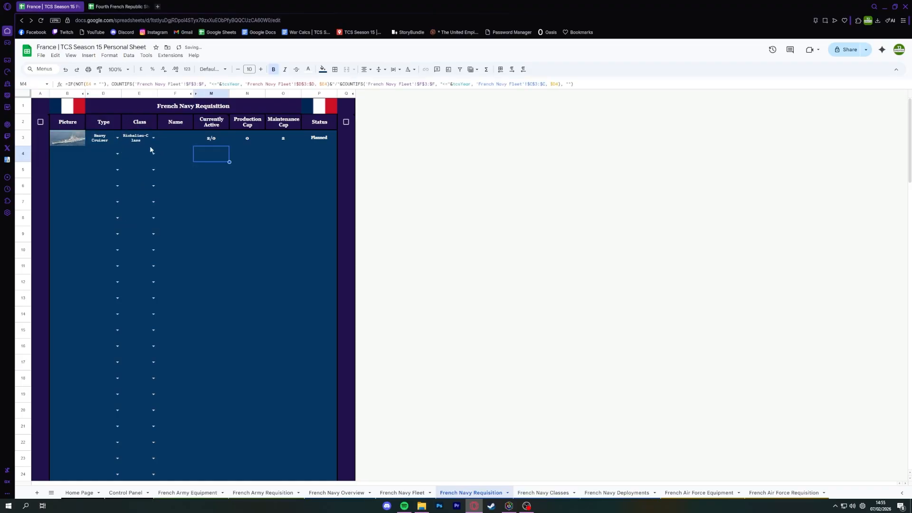
click(216, 168)
click(275, 143)
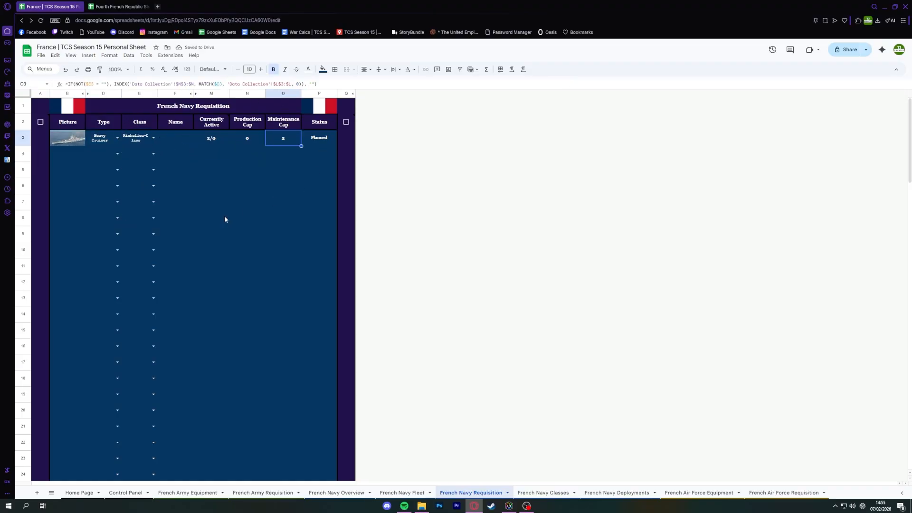
click(223, 215)
key(alt+Right)
key(alt+Left)
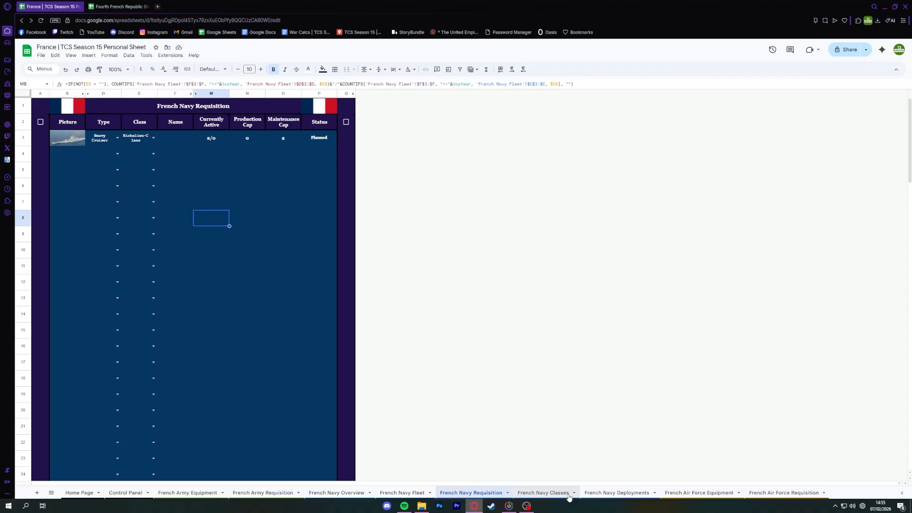
Set the Richelieu-Class type to Light Cruiser on the French Navy Classes sheet.
click(542, 493)
click(153, 138)
click(148, 252)
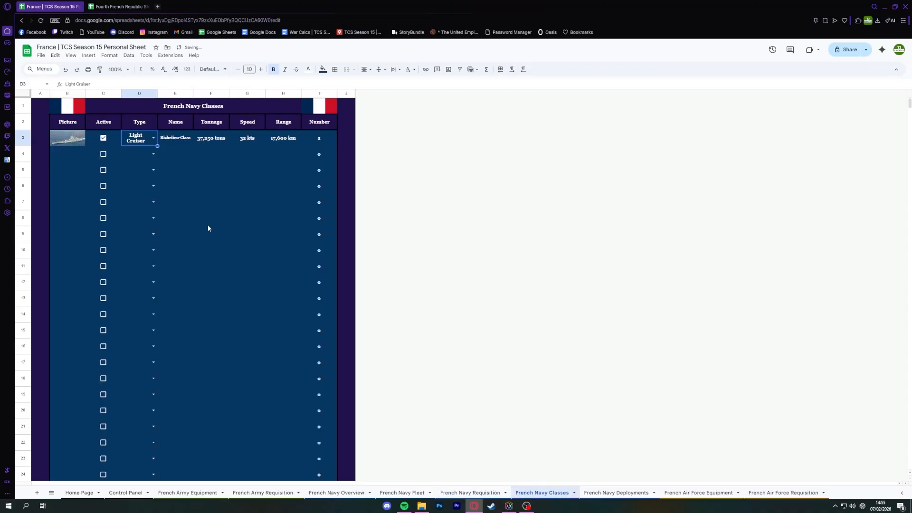
Set the row 3 requisition type to Light Cruiser on the French Navy Requisition sheet and check its production cap.
click(208, 225)
key(alt+Left)
click(247, 140)
key(alt+Right)
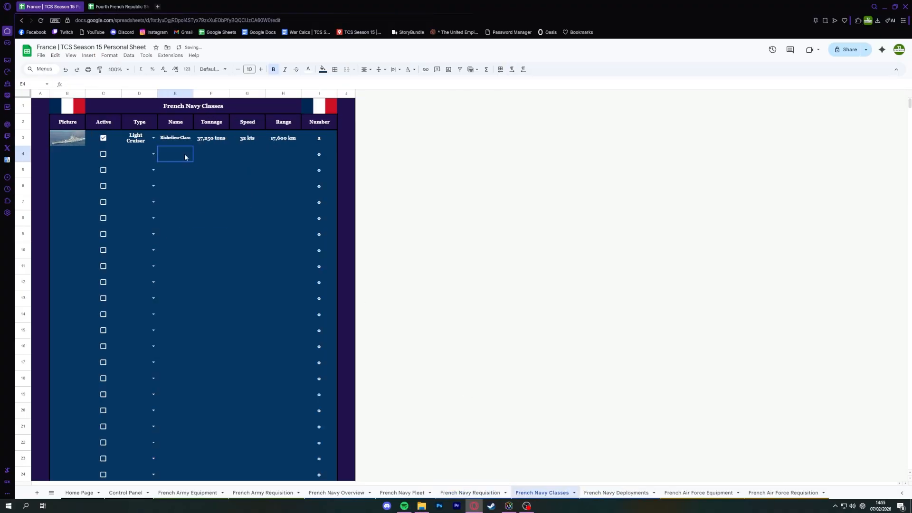
key(alt+Left)
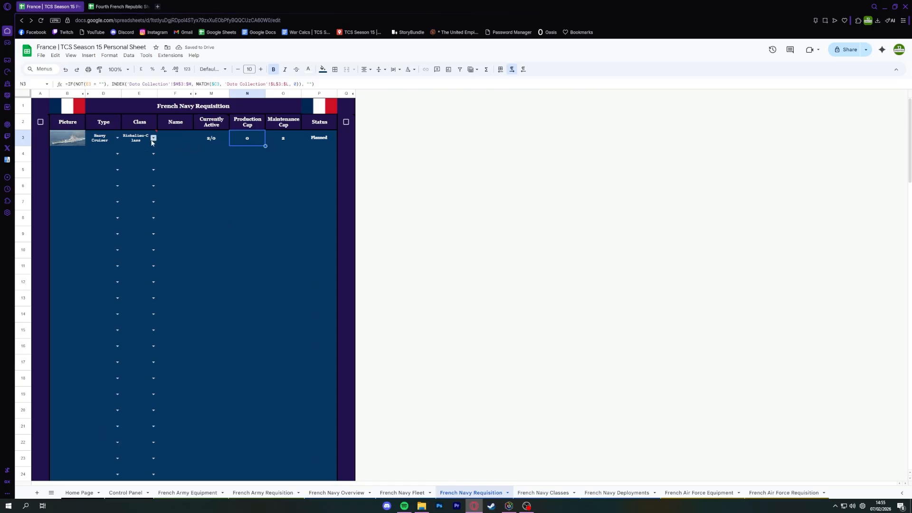
click(118, 138)
click(101, 250)
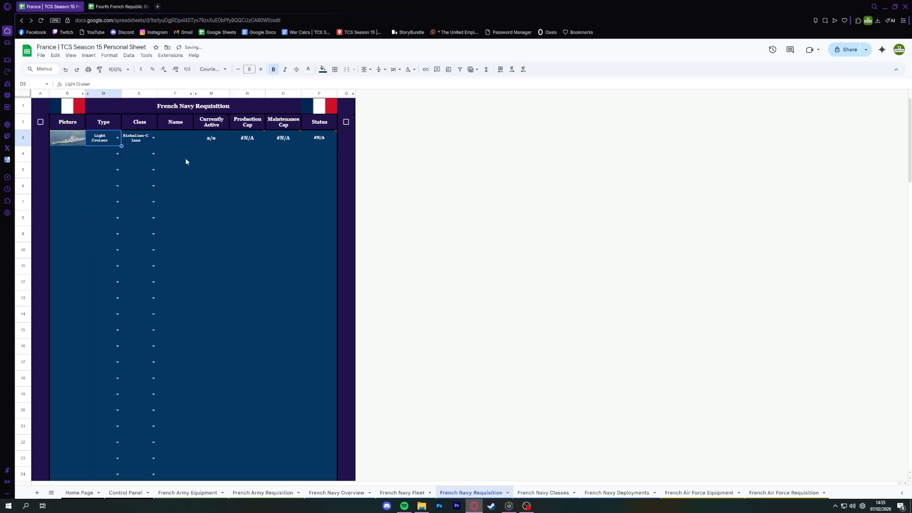
click(211, 153)
click(249, 142)
click(235, 158)
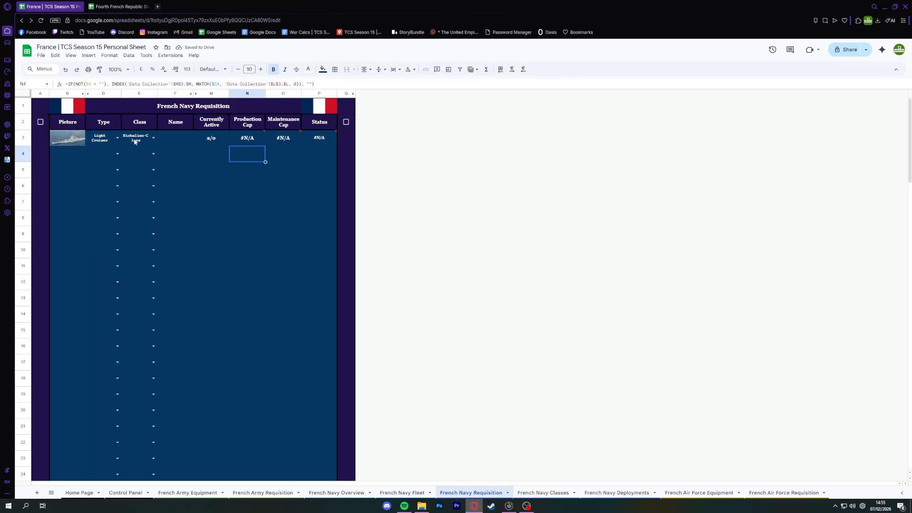
Look over the French Navy Fleet sheet and set the Richelieu-Class type to Destroyer on the French Navy Classes sheet.
click(403, 493)
drag(313, 348, 291, 339)
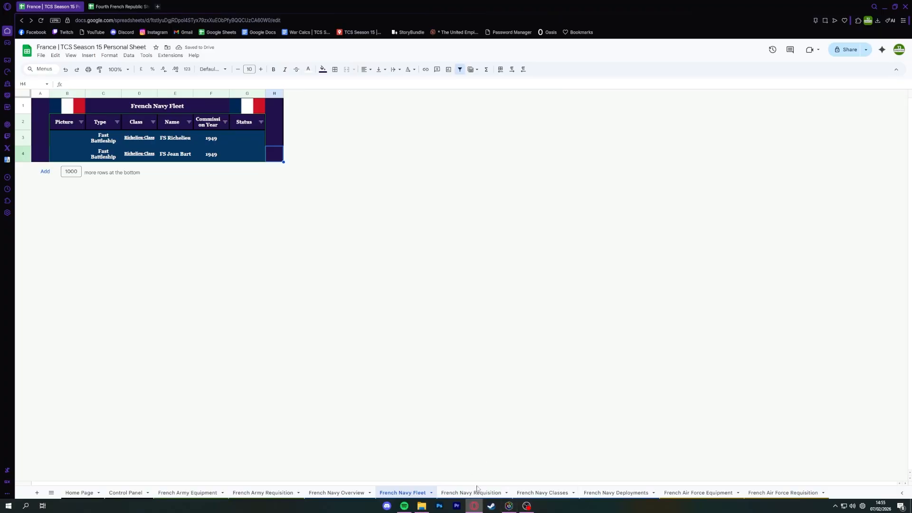
click(539, 493)
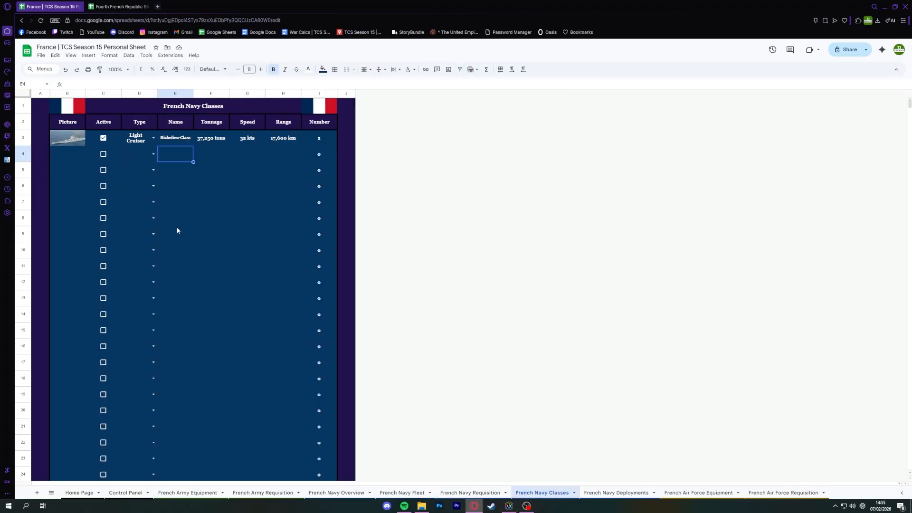
click(153, 138)
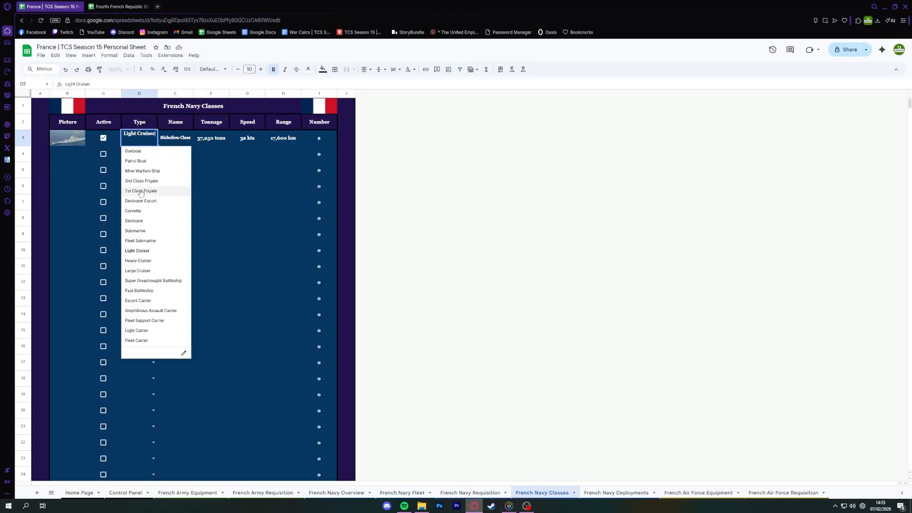
click(143, 218)
click(181, 192)
Set the row 3 type to Destroyer on the French Navy Requisition sheet and check its production cap.
key(alt+Left)
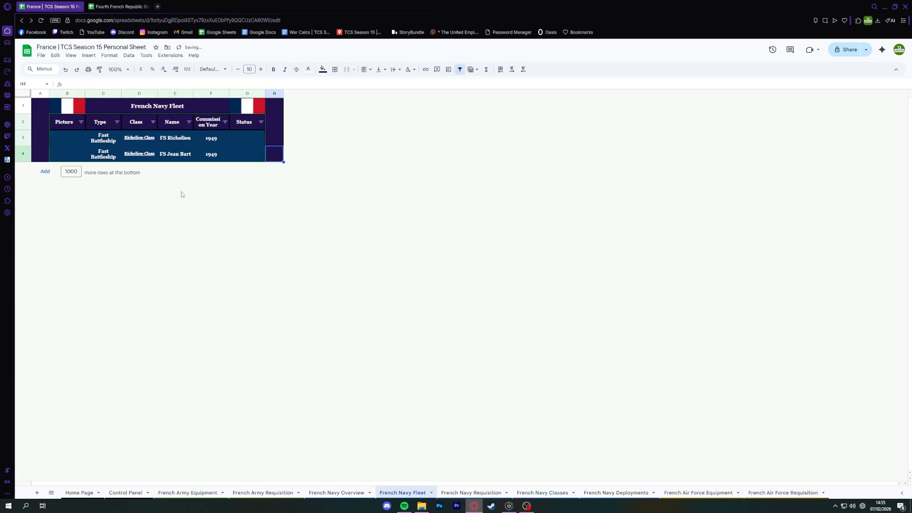
click(127, 142)
click(157, 158)
click(483, 493)
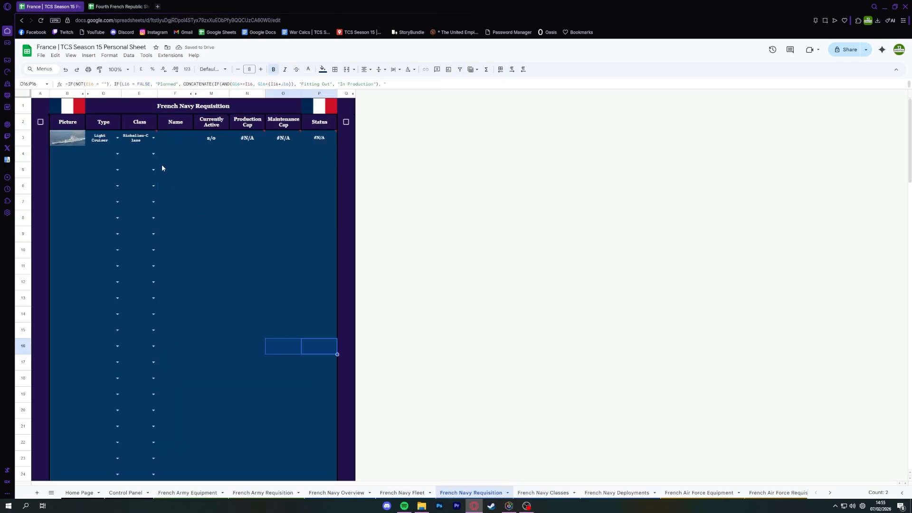
click(118, 139)
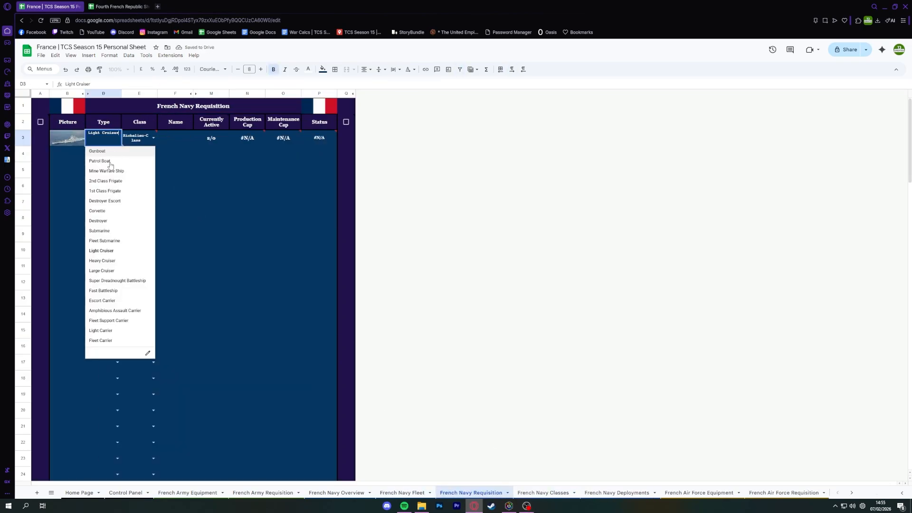
click(101, 222)
click(258, 141)
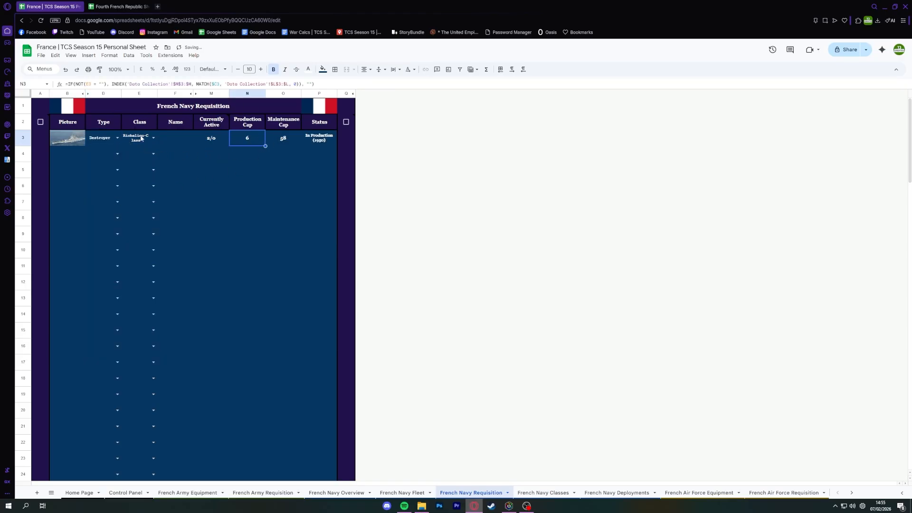
Name the row 3 destroyer Test #1 and fill its type, class and name down through row 8.
double_click(174, 140)
text(Test #1)
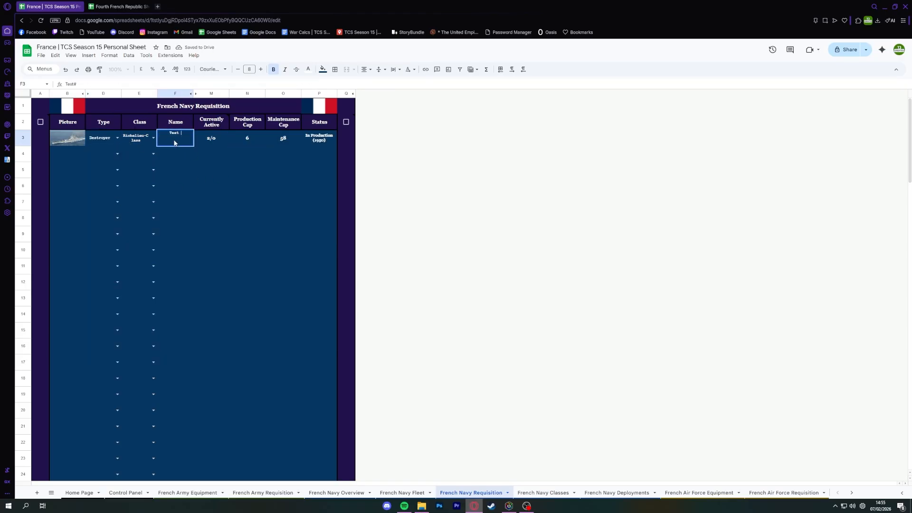
key(Return)
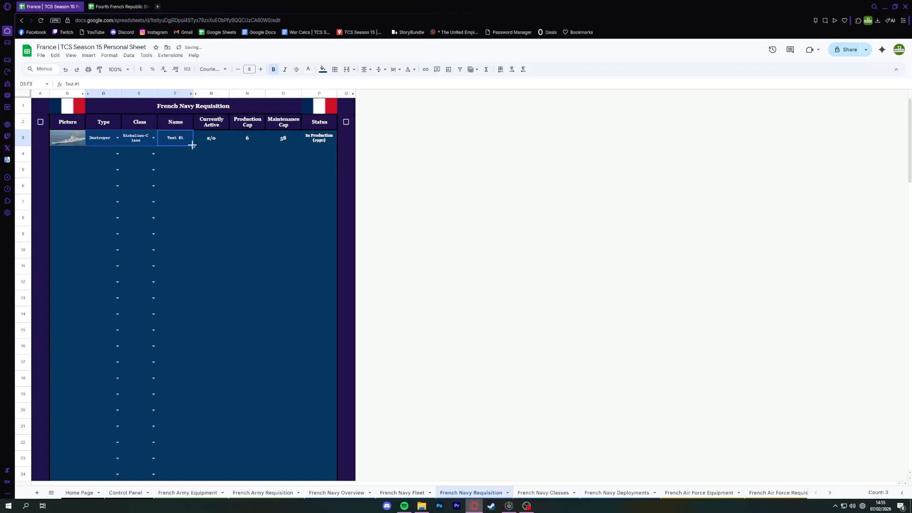
drag(194, 146, 175, 219)
click(221, 209)
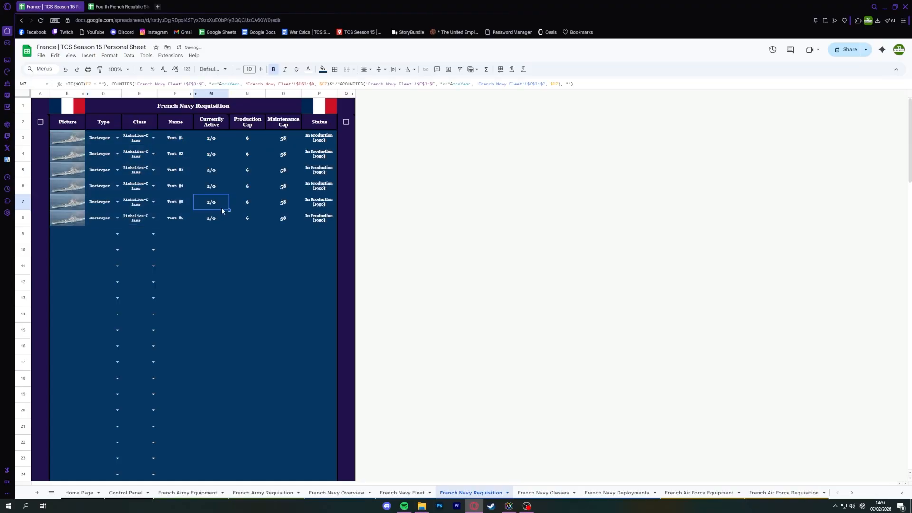
Extend the destroyer requisitions by two more rows, filling type, class and name down through row 10.
drag(184, 140, 113, 221)
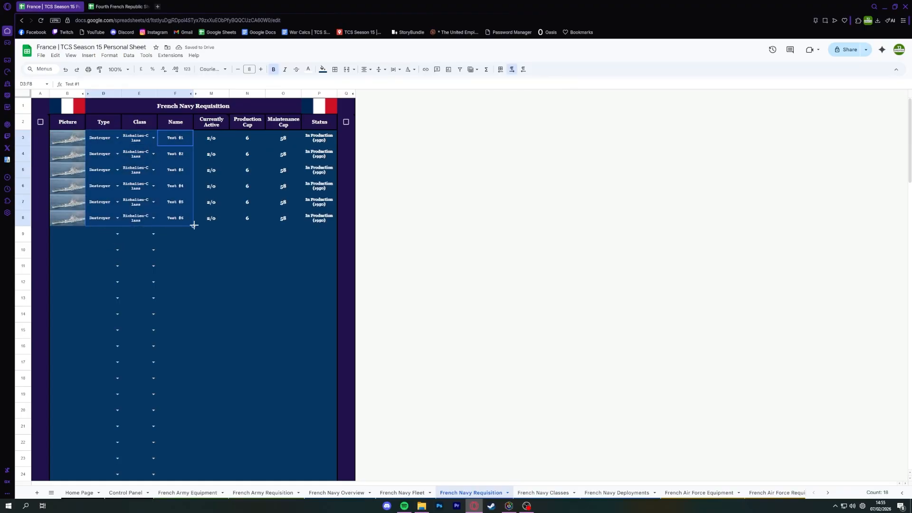
drag(194, 225, 100, 221)
drag(193, 226, 191, 259)
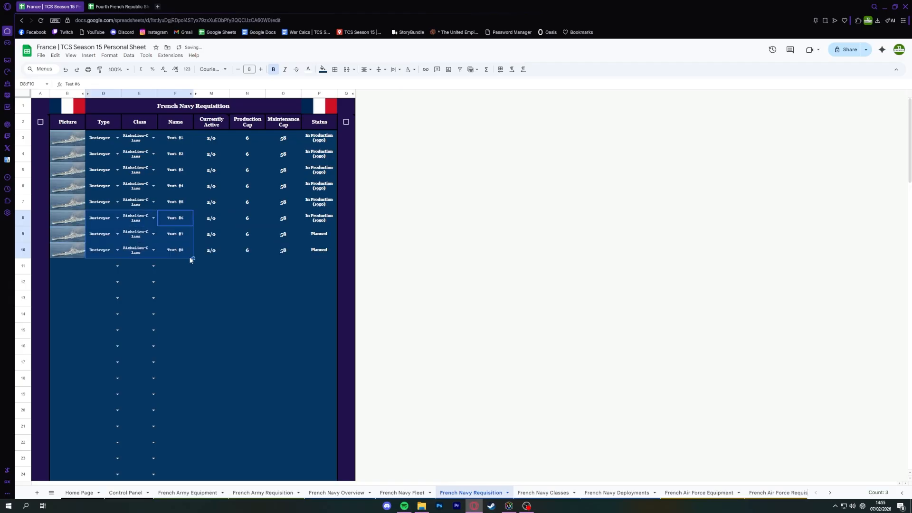
click(290, 260)
Examine the status of each destroyer requisition in rows 3 to 10 against the production cap, and view the ship type options.
drag(318, 138, 327, 219)
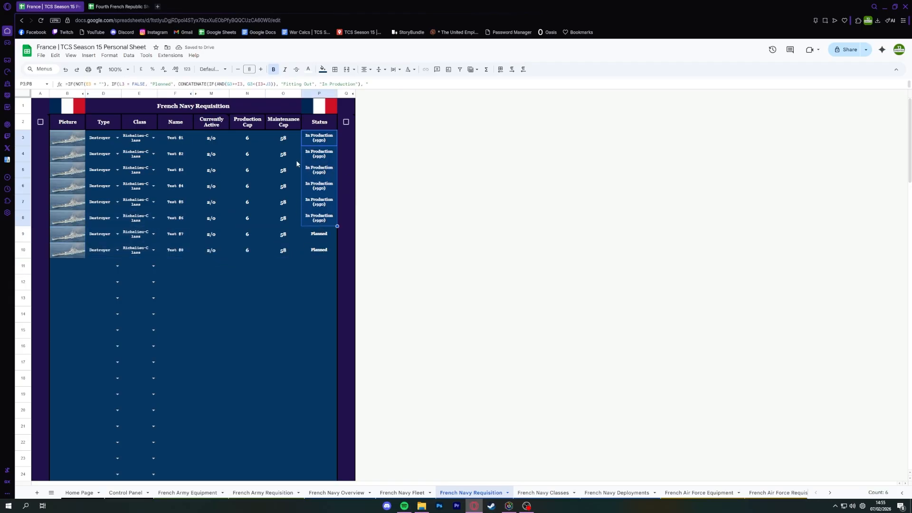
click(256, 141)
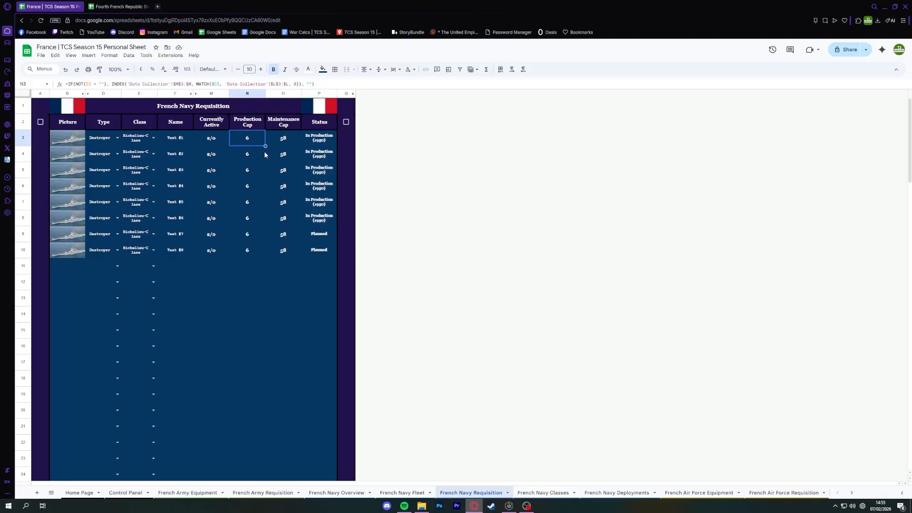
click(316, 140)
shift+click(303, 224)
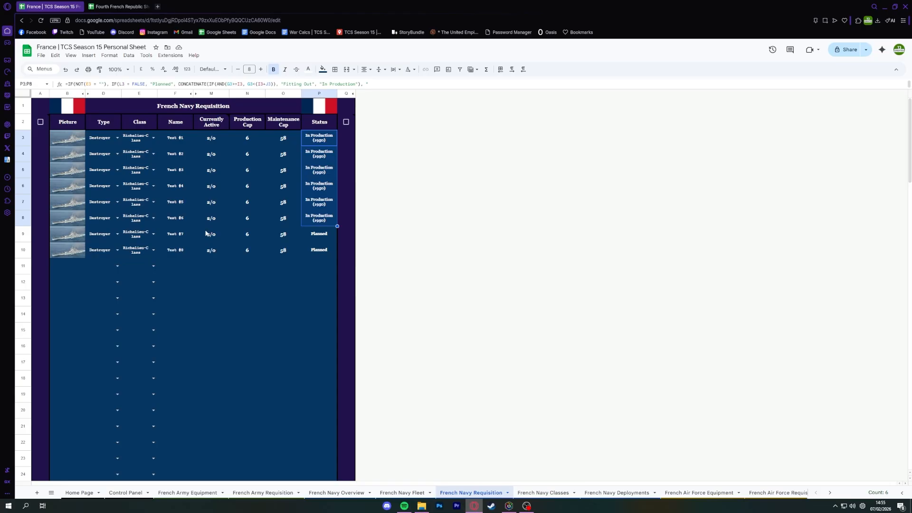
drag(320, 233, 161, 246)
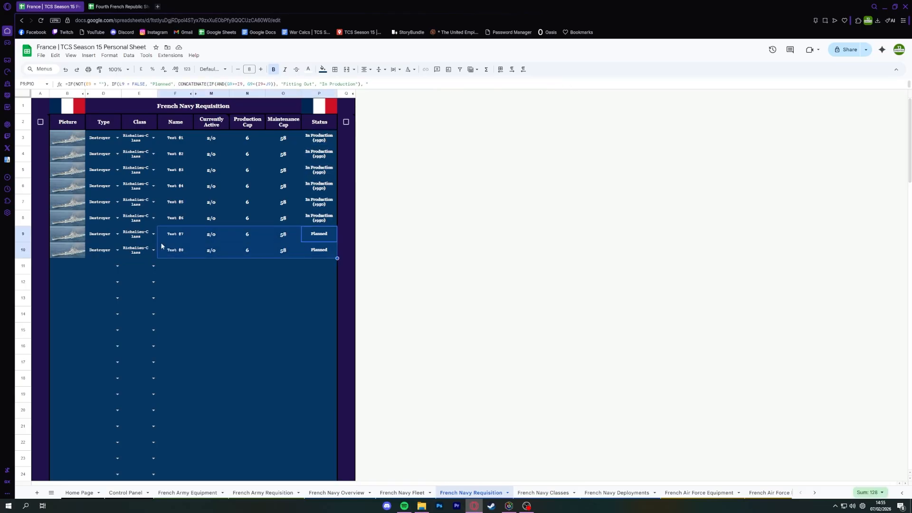
drag(175, 137, 176, 220)
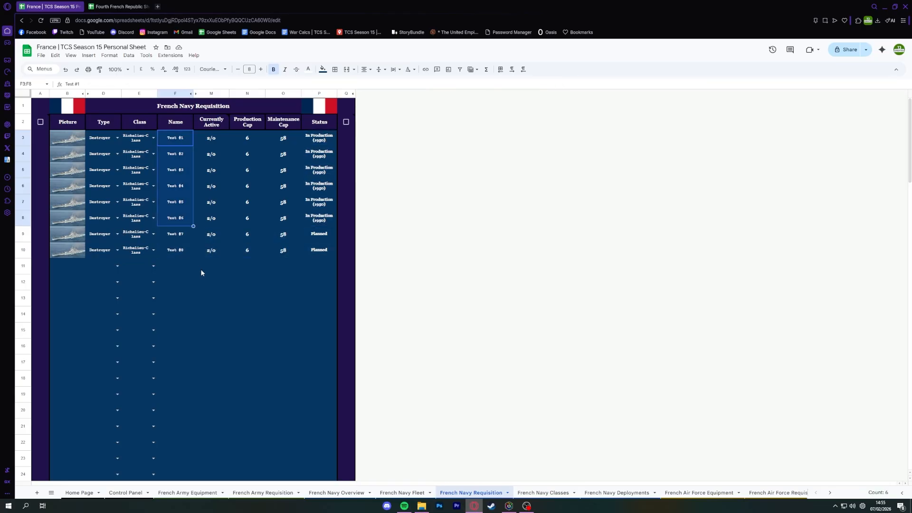
drag(325, 238, 171, 256)
click(247, 298)
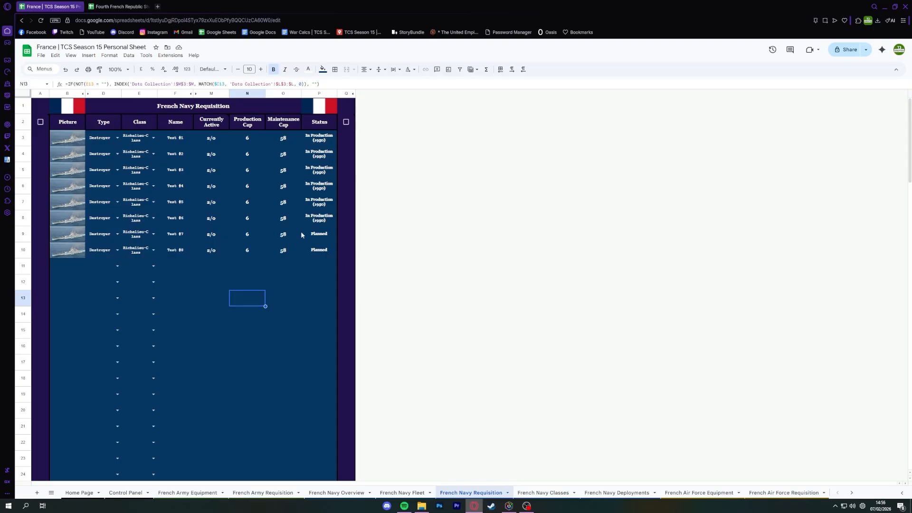
drag(309, 234, 108, 254)
drag(324, 190, 164, 134)
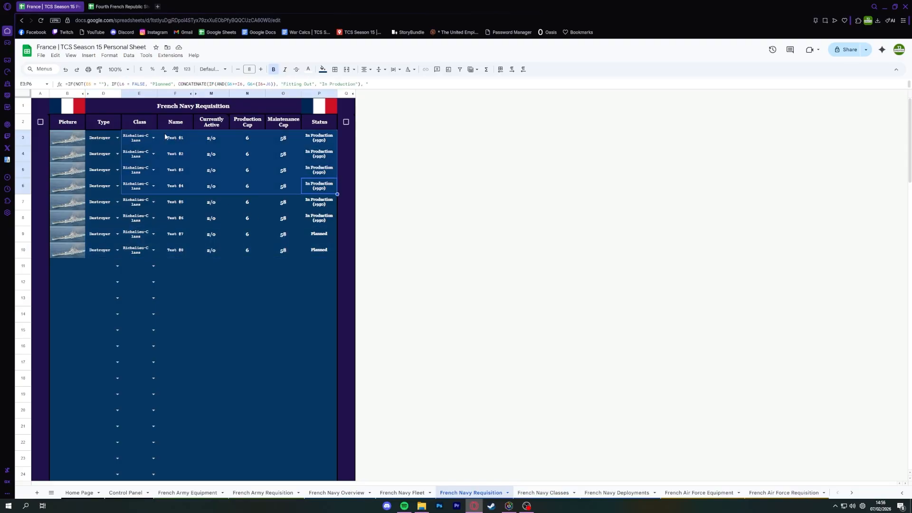
click(315, 137)
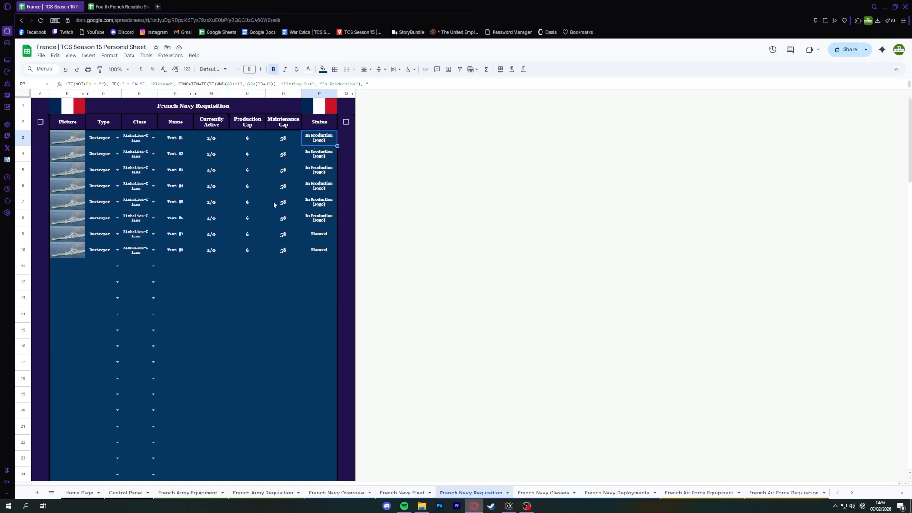
click(118, 138)
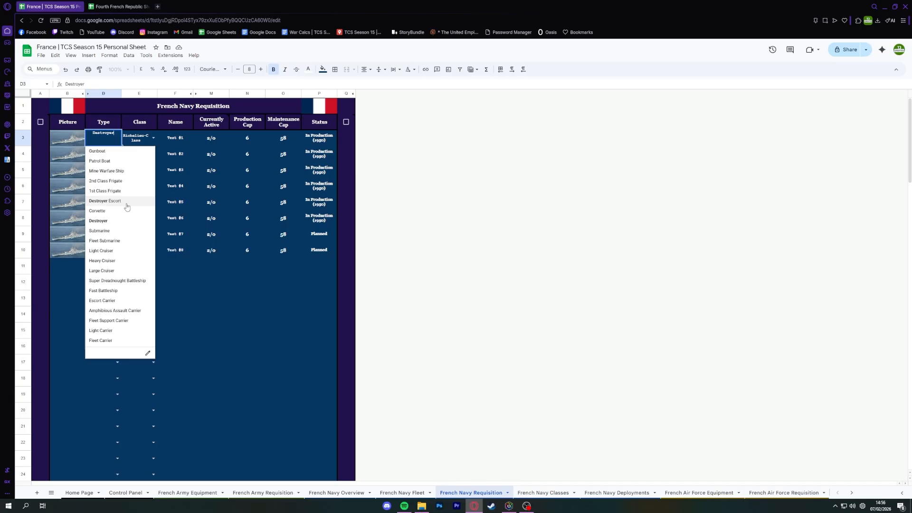
click(218, 188)
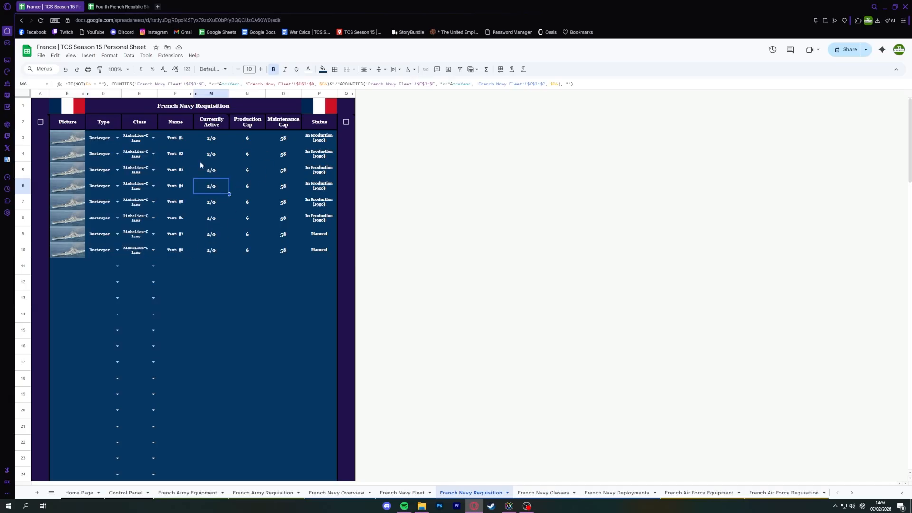
Switch to the Fourth French Republic Sheet and set row 3 of French Navy Requisition to Heavy Cruiser and Suffren-Class.
click(118, 8)
click(460, 492)
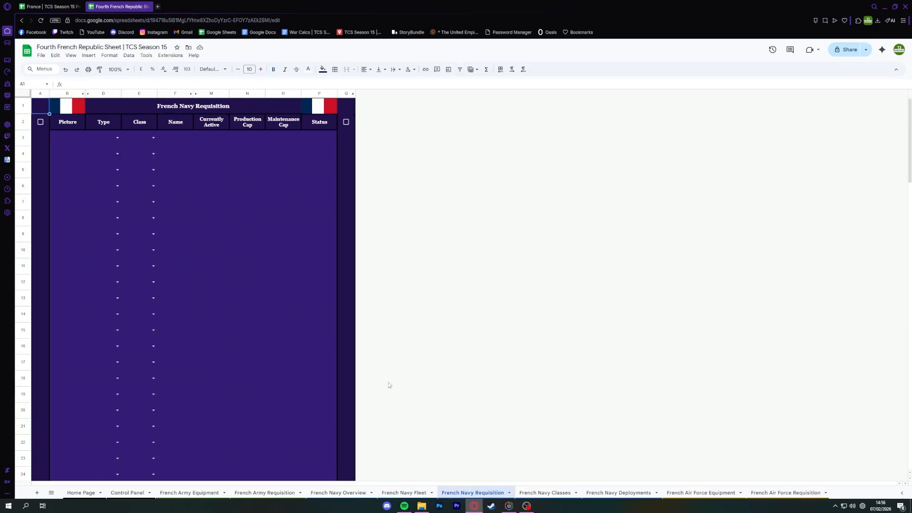
click(123, 139)
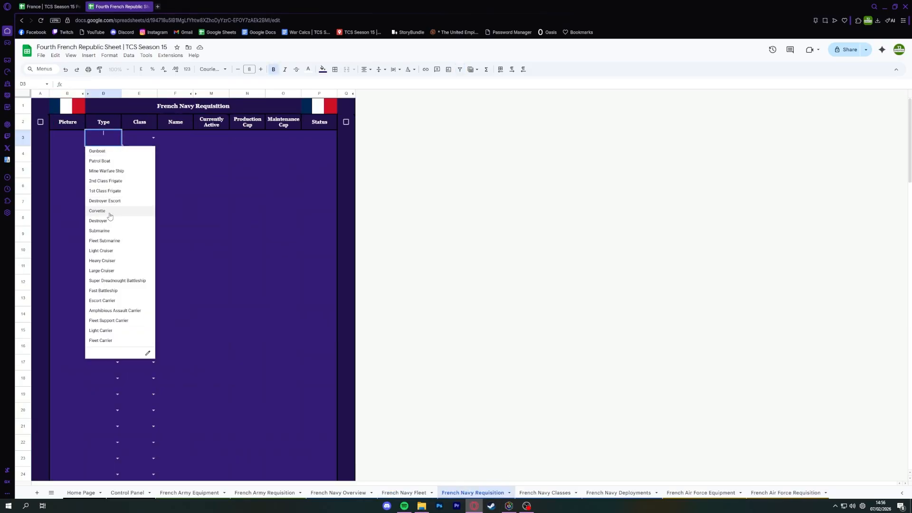
click(104, 262)
click(154, 139)
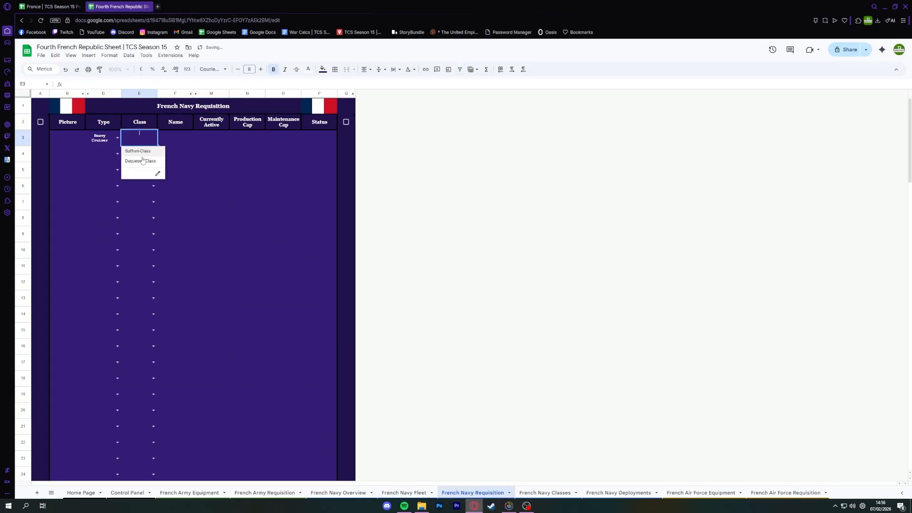
click(141, 151)
click(169, 141)
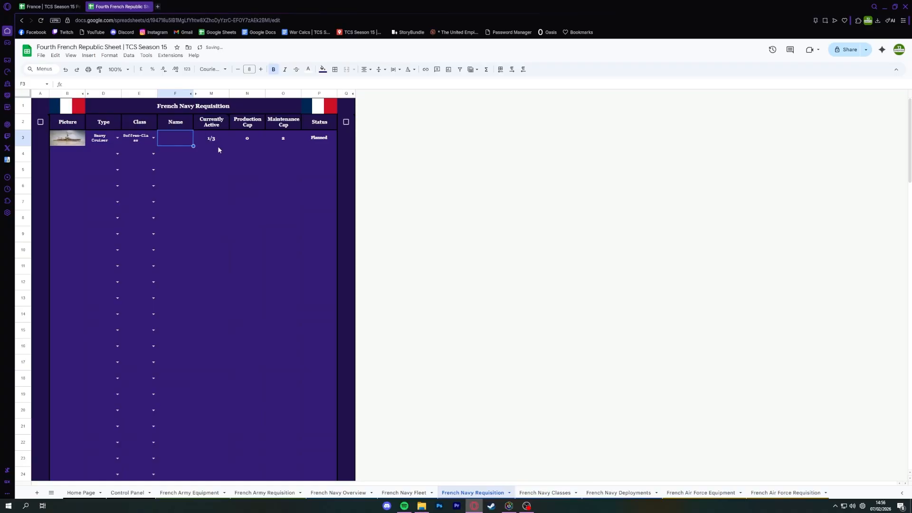
Check the Suffren-Class requisition's currently active count, production cap, maintenance cap and status.
click(217, 148)
click(210, 140)
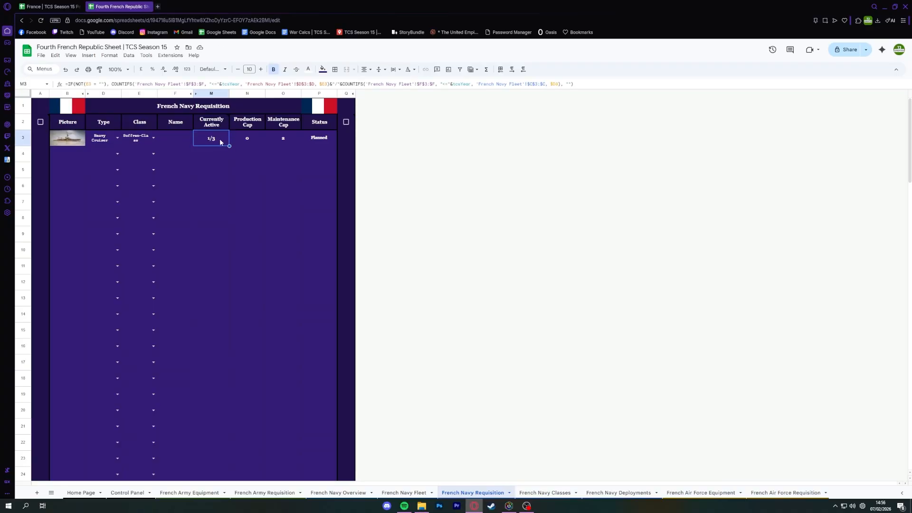
click(250, 141)
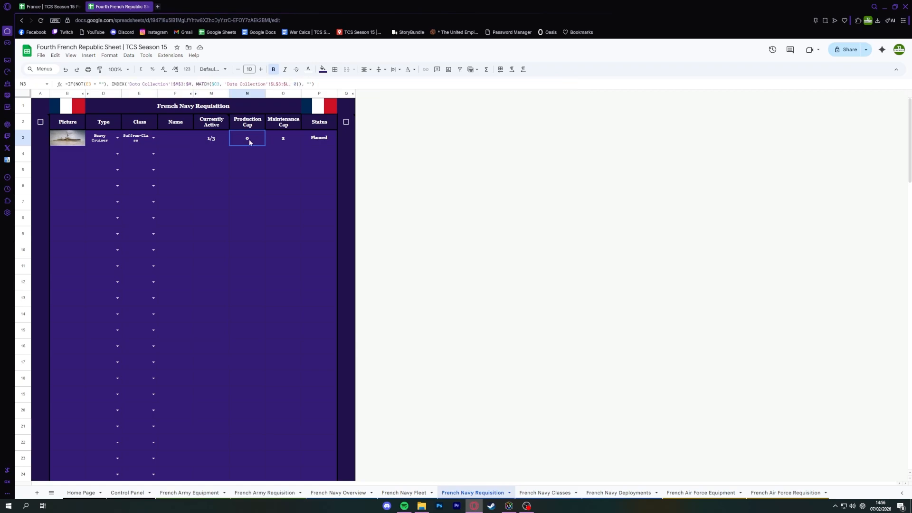
click(329, 143)
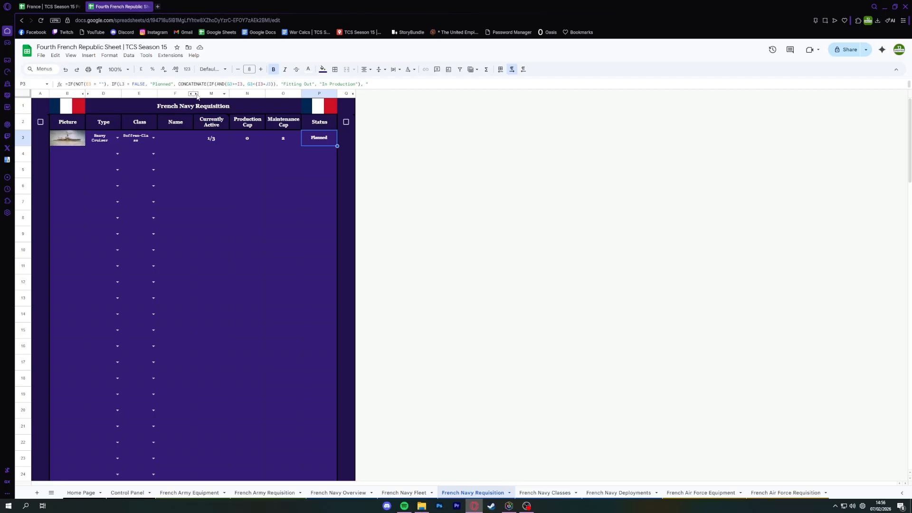
click(126, 141)
click(175, 154)
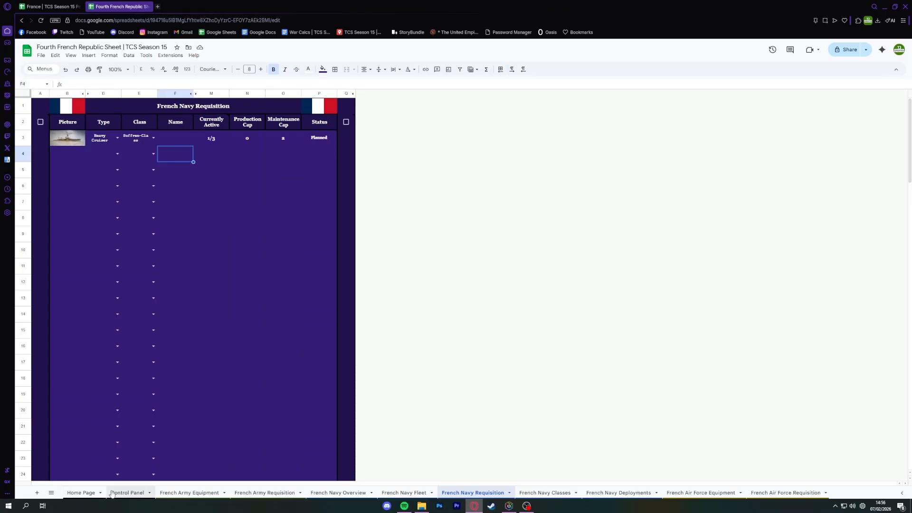
Set the nation to United States Of America on the Control Panel sheet.
click(112, 494)
click(290, 139)
click(175, 158)
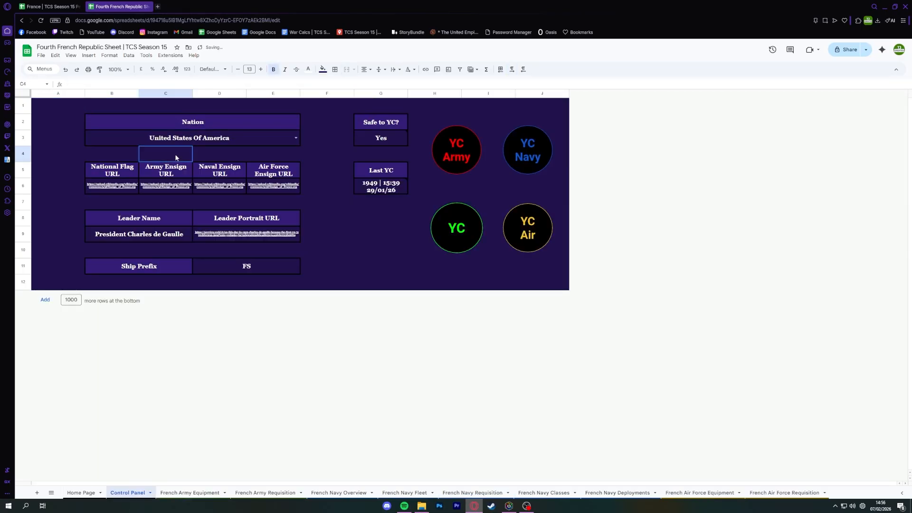
Return to the French Navy Requisition sheet and name the Suffren-Class heavy cruiser in row 3 "Test #1".
key(alt+Left)
click(248, 140)
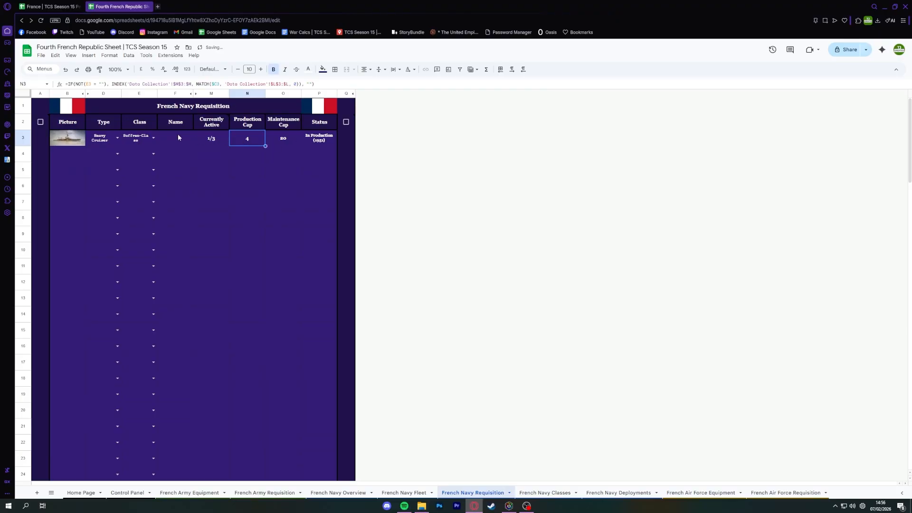
click(175, 136)
click(103, 143)
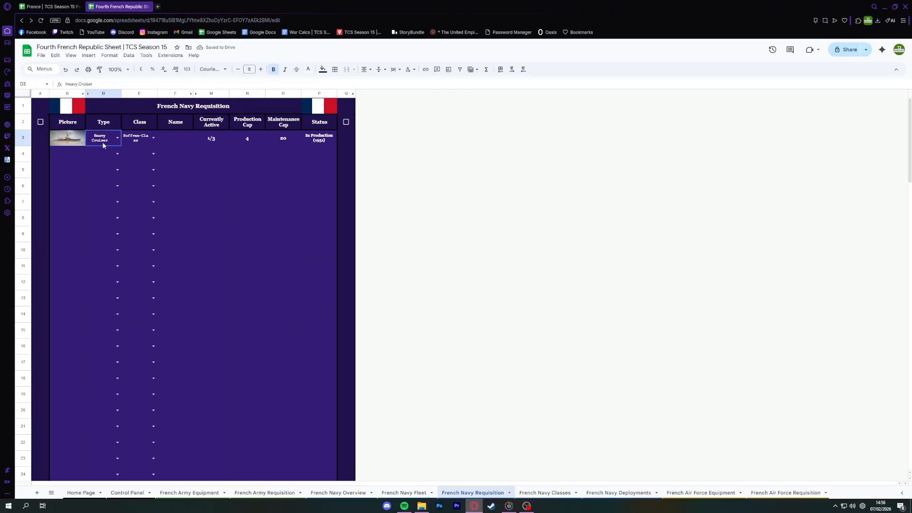
click(176, 139)
text(Test #1)
key(Return)
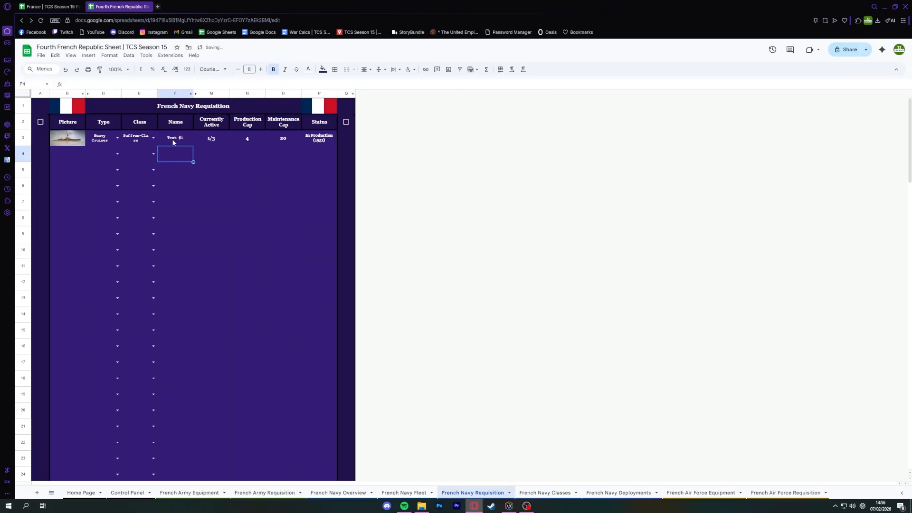
Fill the type, class and name from row 3 down to row 8 and check the new requisitions' statuses.
click(174, 142)
key(shift+Left)
key(shift+Left)
drag(192, 146, 209, 209)
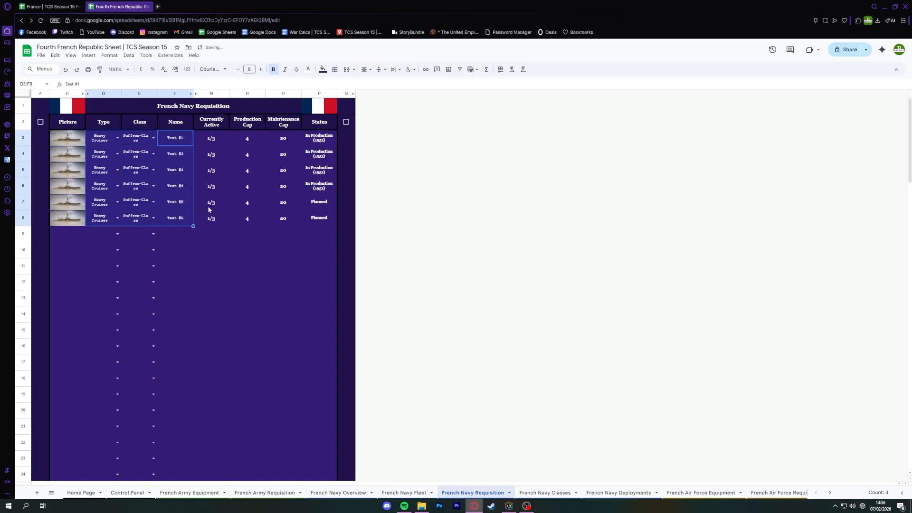
click(294, 253)
click(320, 220)
drag(321, 141, 319, 220)
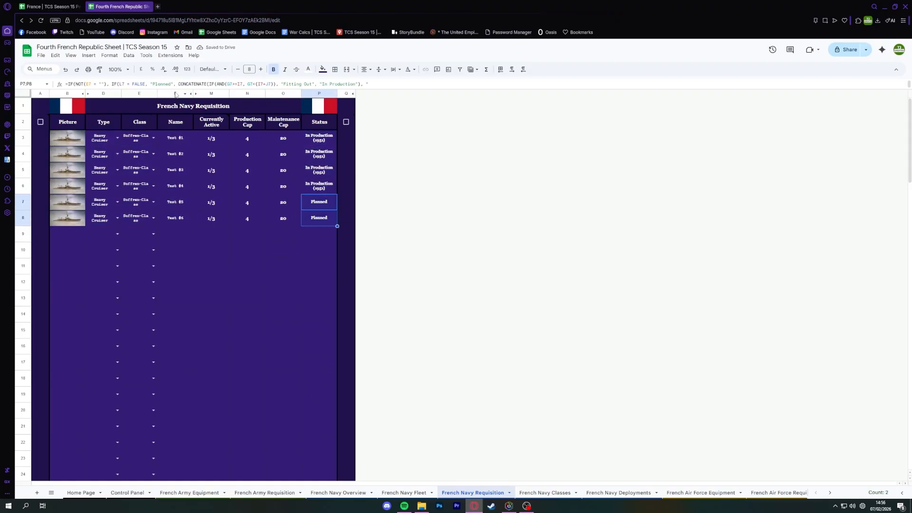
Reveal the hidden columns G to L and set Years Progressed to 1 for Test #1 in row 3.
click(192, 93)
click(215, 138)
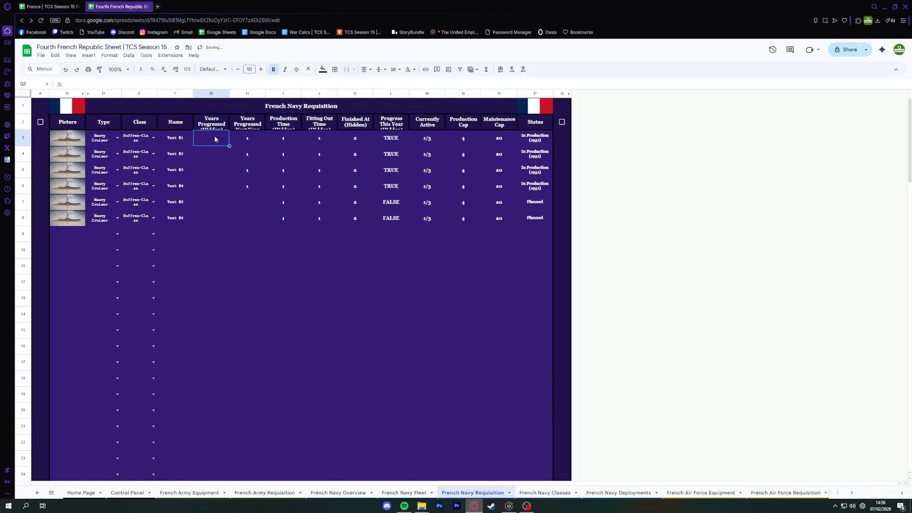
text(1)
key(Return)
Try Years Progressed values of 1 in rows 4 to 6 and undo those entries.
text(1)
key(Return)
text(1)
key(Return)
text(1)
key(Return)
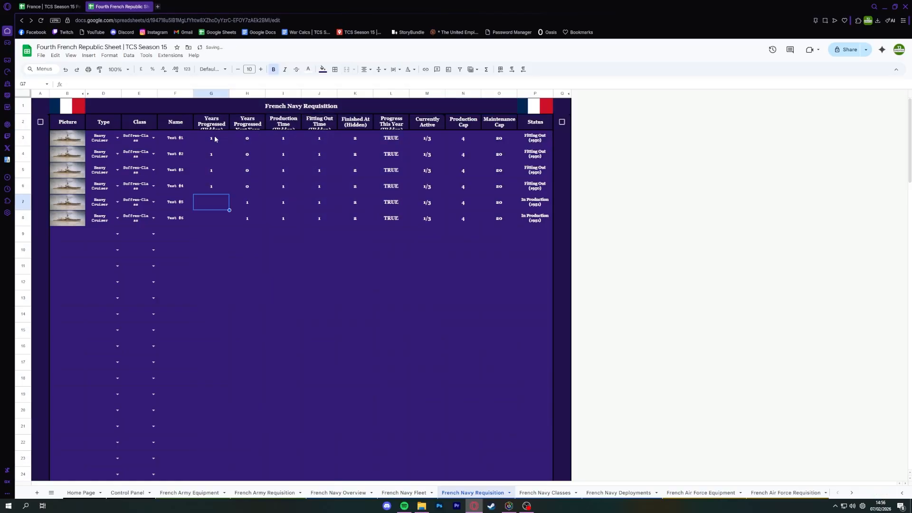
key(ctrl+z)
key(ctrl+z)
key(ctrl+z)
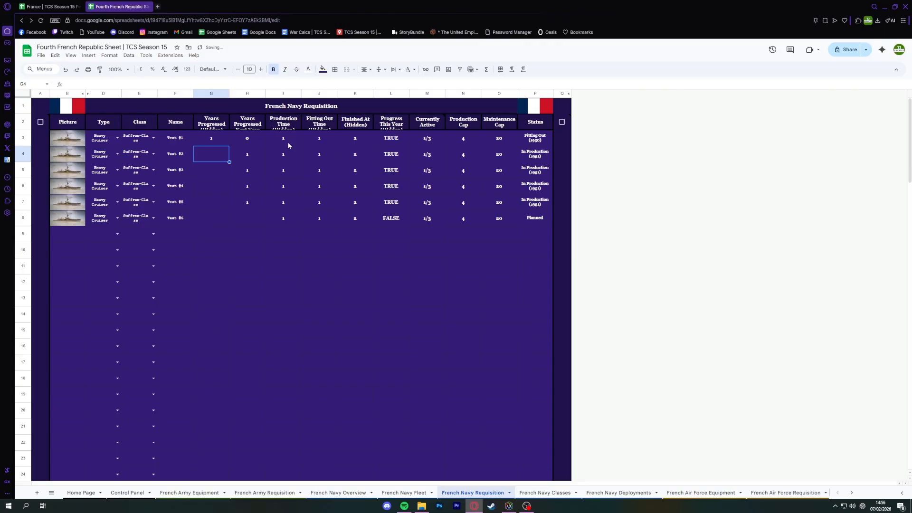
Hide columns G to L, from Years Progressed to Progress This Year, on the requisition sheet.
drag(212, 94, 384, 89)
right_click(384, 89)
click(435, 173)
Compare the Status cells of the heavy cruiser requisitions in rows 3 to 8 against the production cap.
click(320, 139)
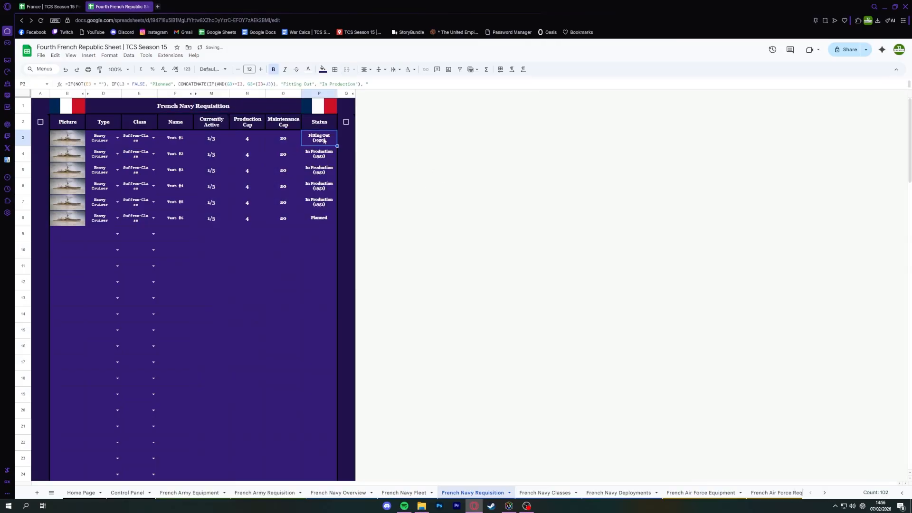
click(316, 154)
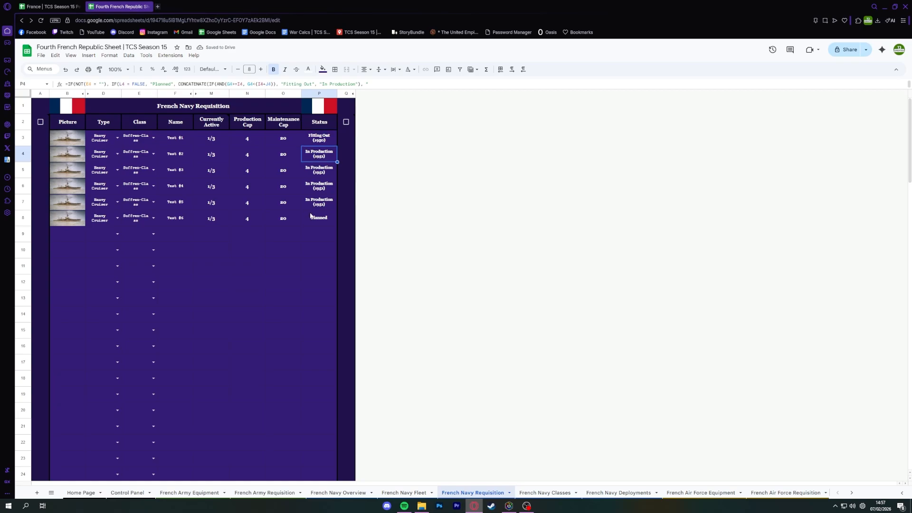
shift+click(321, 208)
click(316, 221)
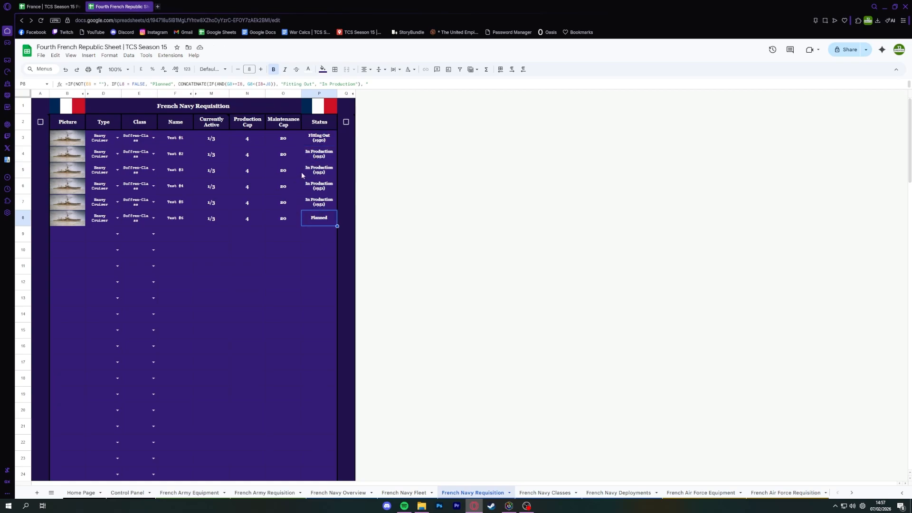
click(323, 138)
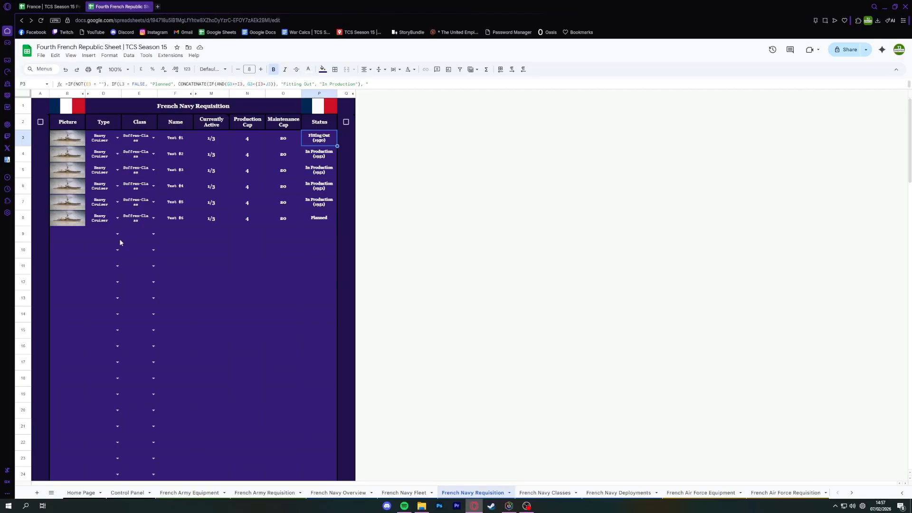
Undo the test entries until the French Navy Requisition rows are empty.
key(ctrl+z)
key(ctrl+z)
key(ctrl+z)
key(ctrl+z)
key(ctrl+z)
key(ctrl+z)
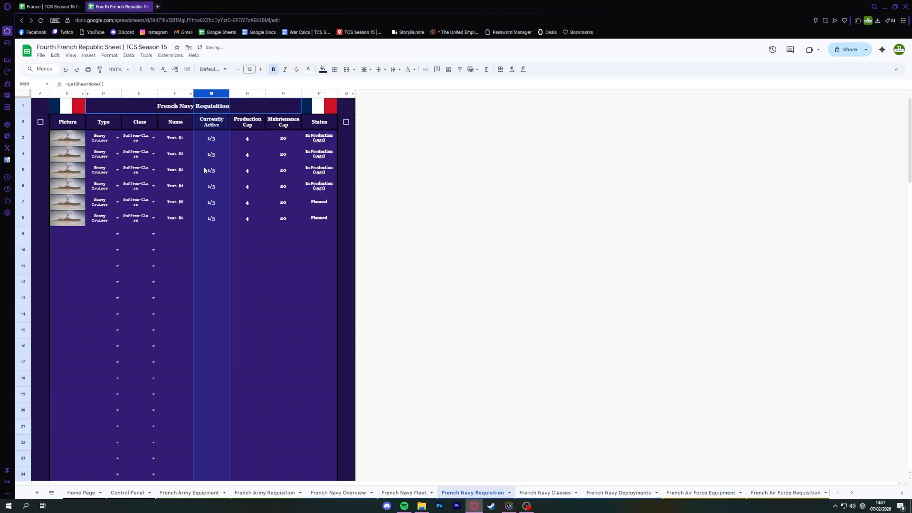
key(ctrl+z)
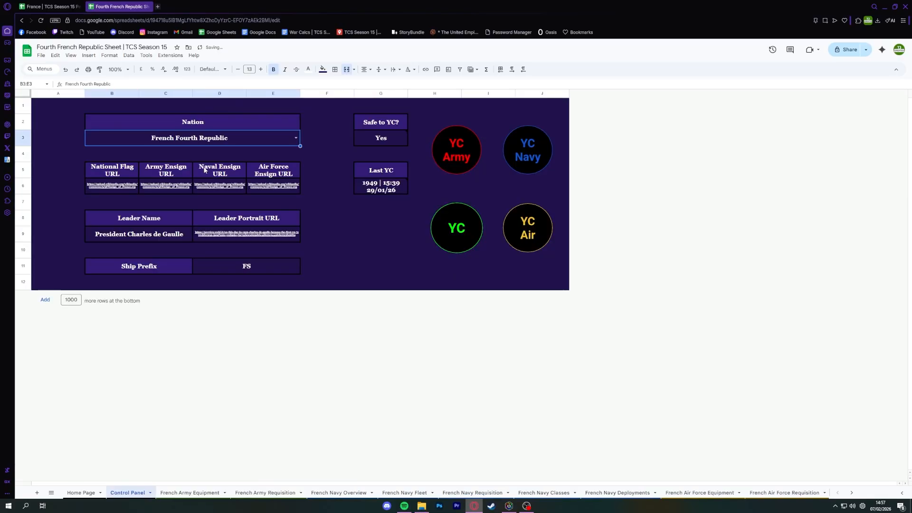
key(ctrl+z)
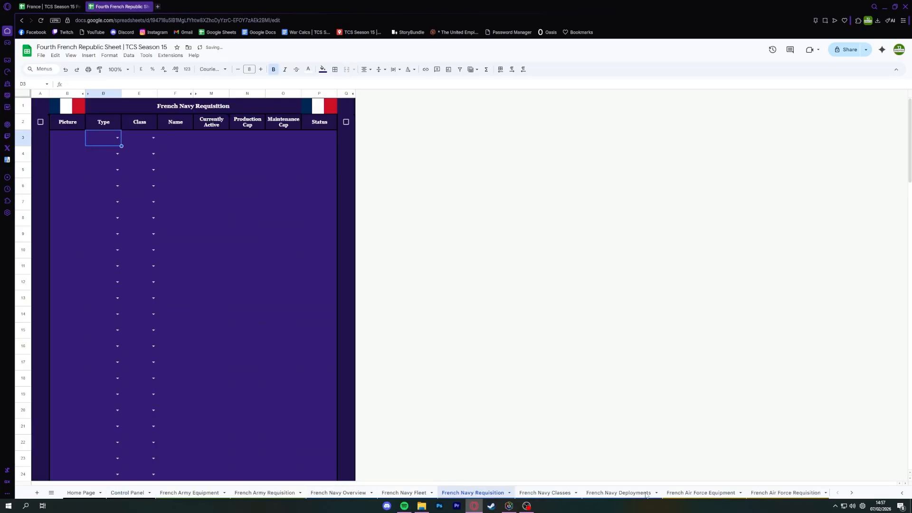
Open the French Navy Deployments sheet and review the existing Indochina and Eastern Med deployment names.
click(605, 495)
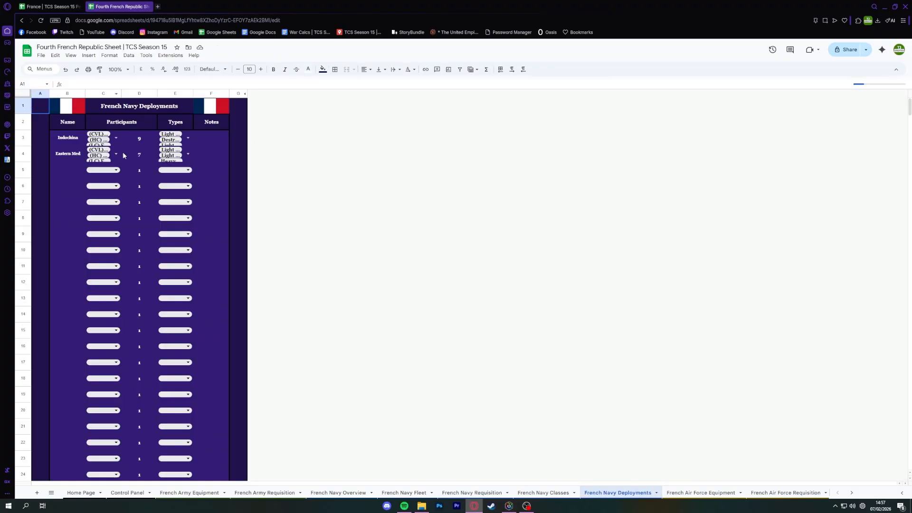
click(79, 167)
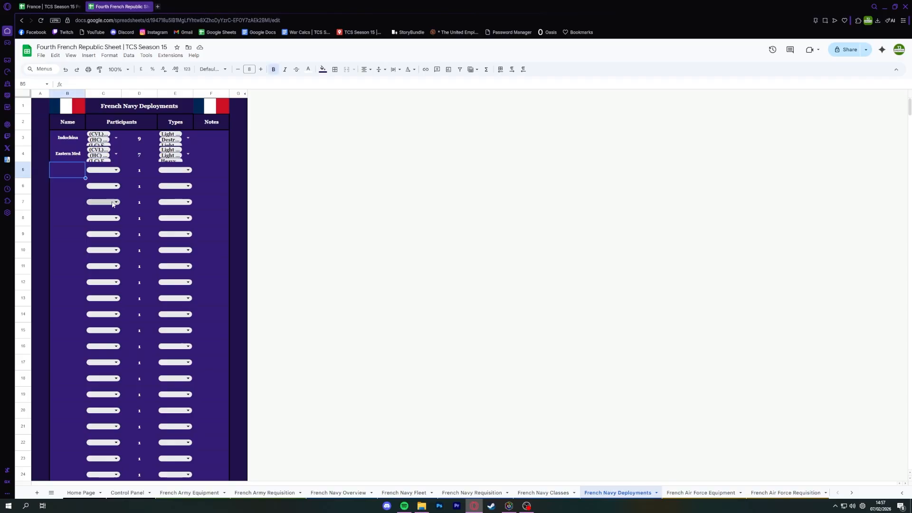
click(73, 141)
click(74, 153)
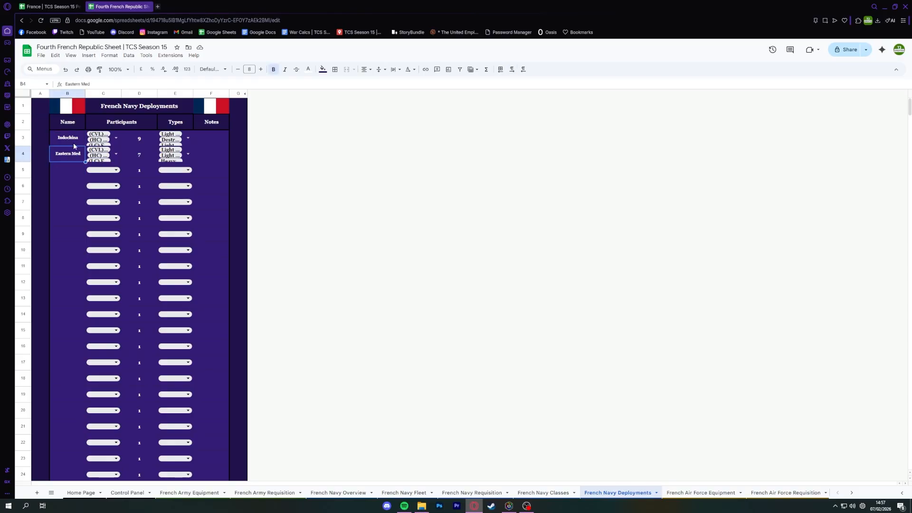
click(74, 143)
click(73, 155)
click(73, 143)
click(73, 170)
Name the deployments in rows 7 and 8 "Carrier Strike Group #1" and "Port of Marseille".
click(66, 203)
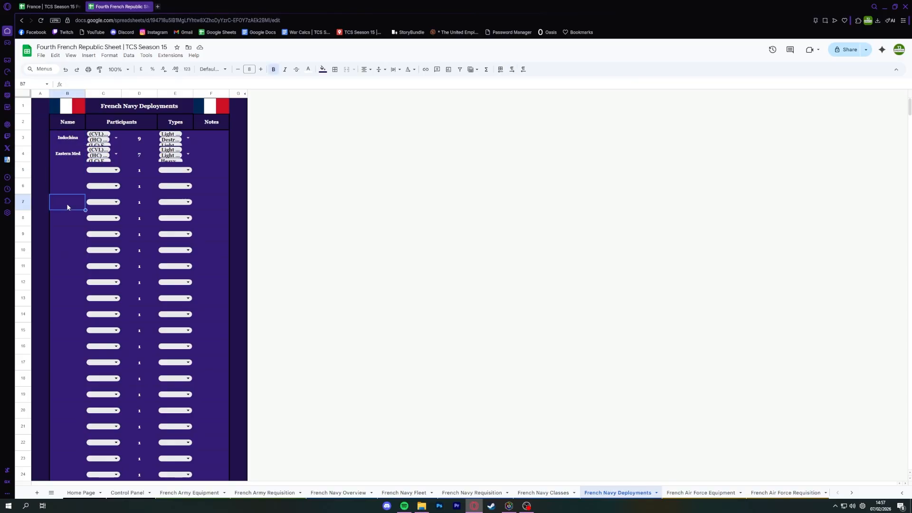
text(Carrier Strike Group #1)
key(Return)
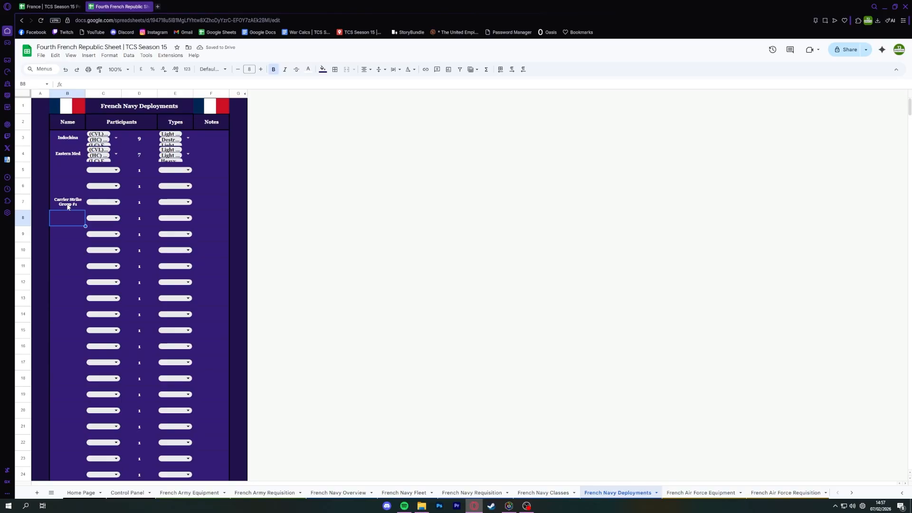
text(Port of Marseille)
key(Return)
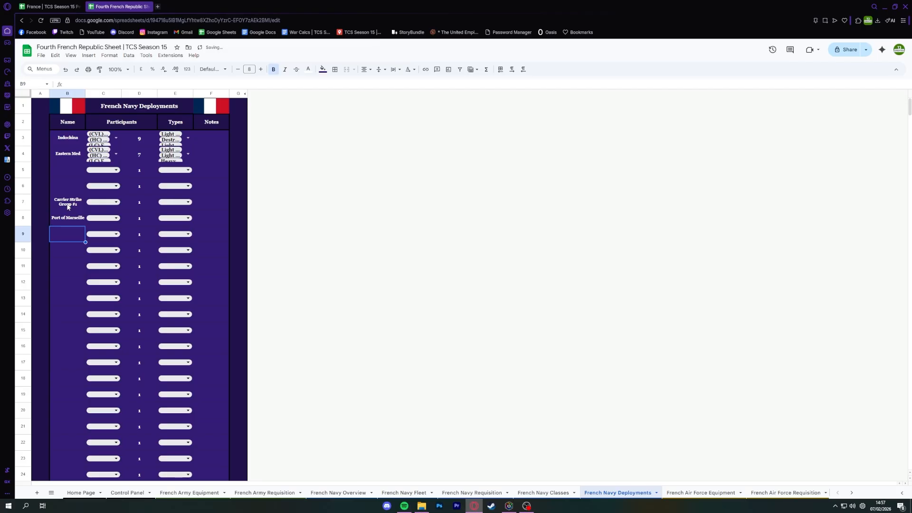
Name the deployments in rows 9 and 10 "Franco-British Exercise" and "Brazil Bombardment".
text(US-UFranco-Bri)
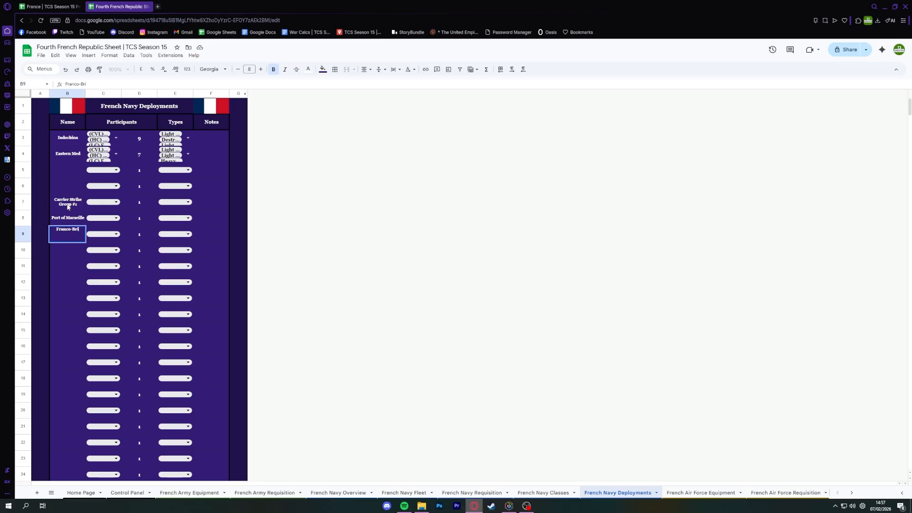
text(tish Exercise)
key(Return)
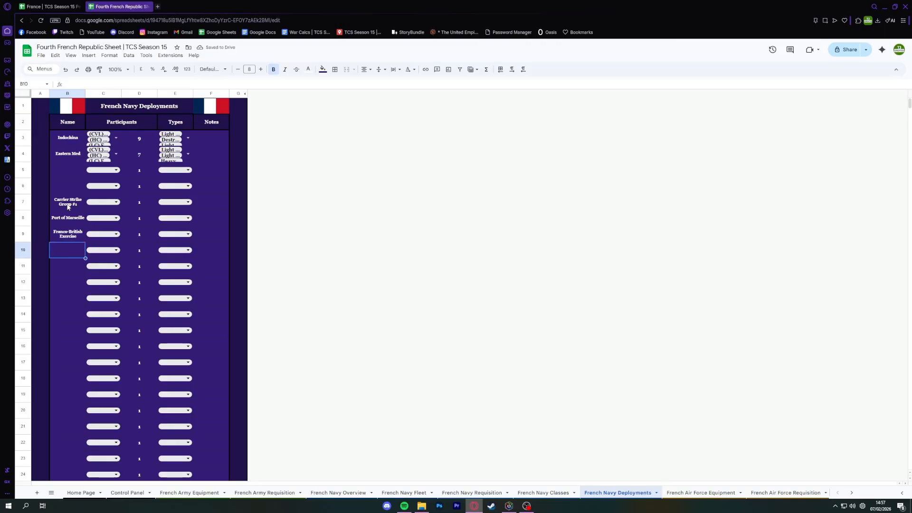
text(Brazil Bombardment)
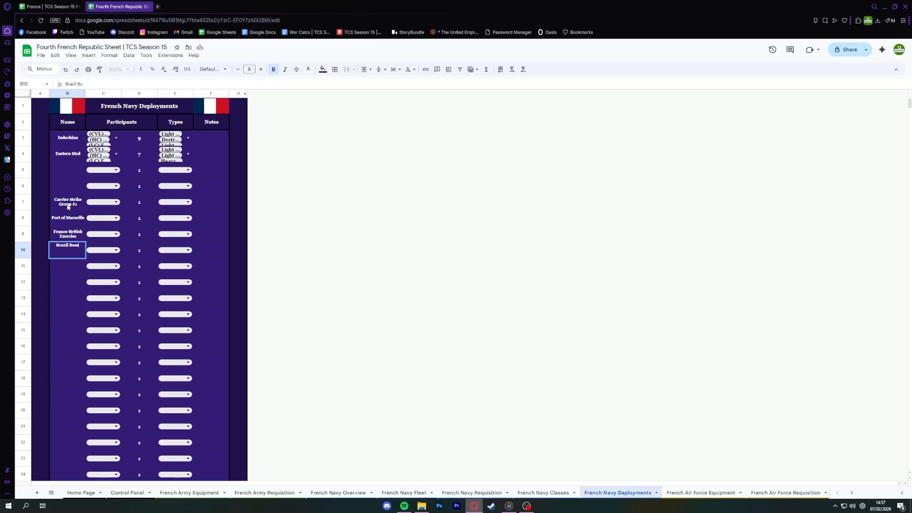
key(Return)
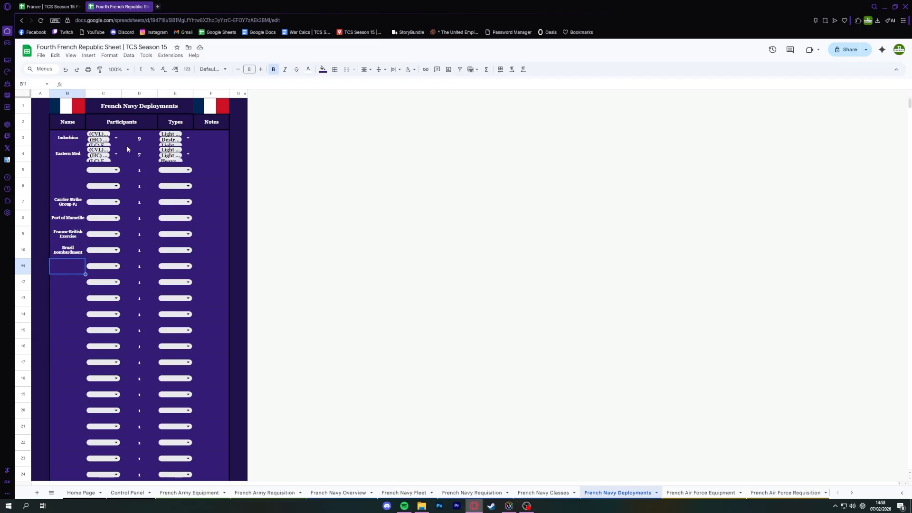
View the participant selections for the Indochina and Eastern Med deployments.
click(116, 138)
click(224, 230)
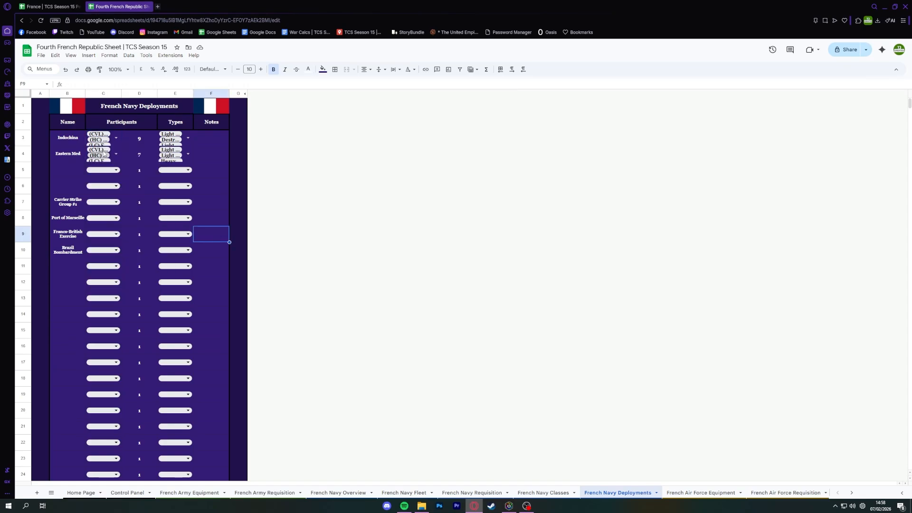
click(116, 154)
click(213, 220)
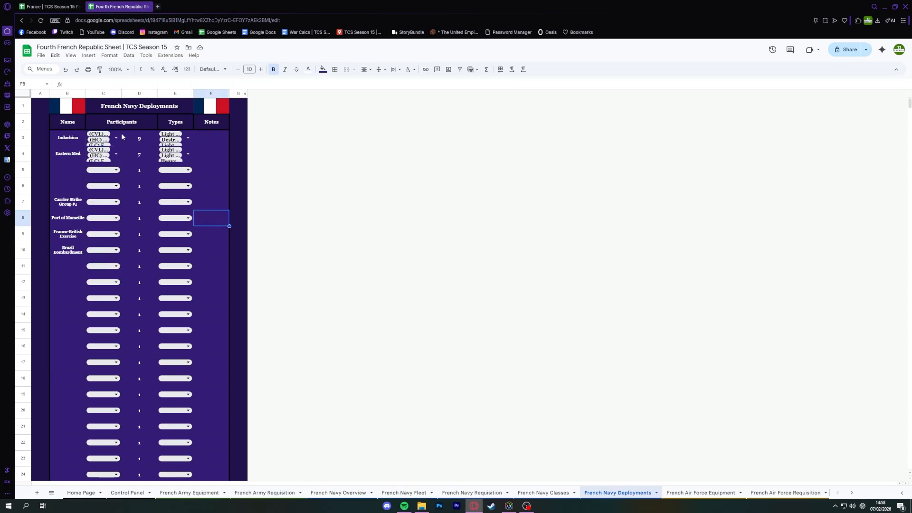
Assign (SS) FS Iris (1936) to Carrier Strike Group #1 and search for Iris among the Port of Marseille participant options.
click(116, 201)
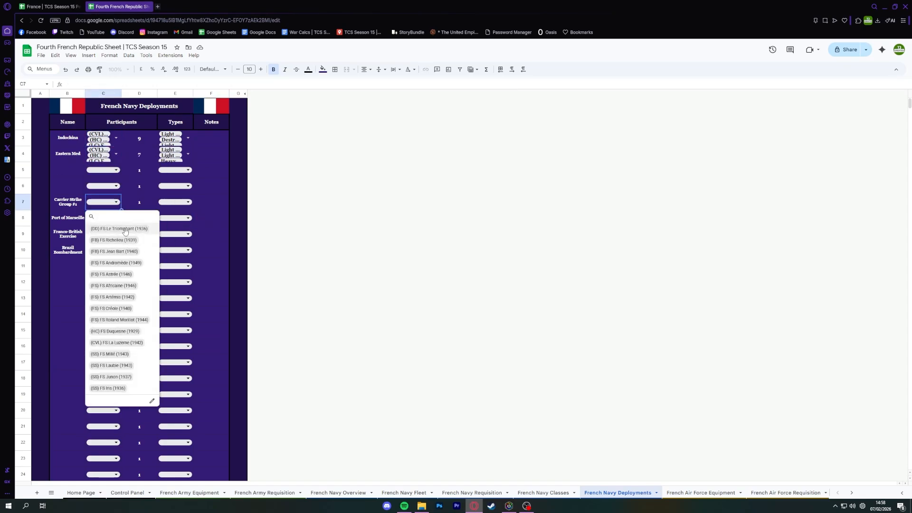
click(107, 393)
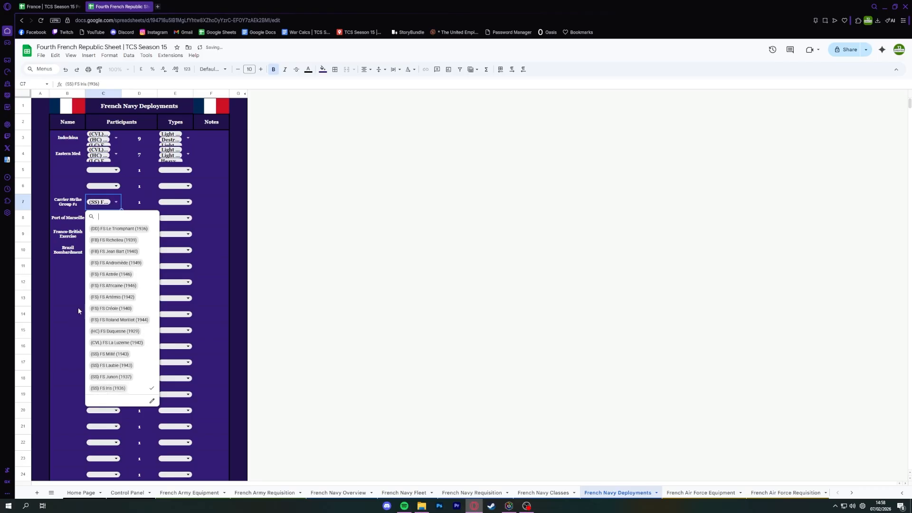
click(103, 218)
click(103, 218)
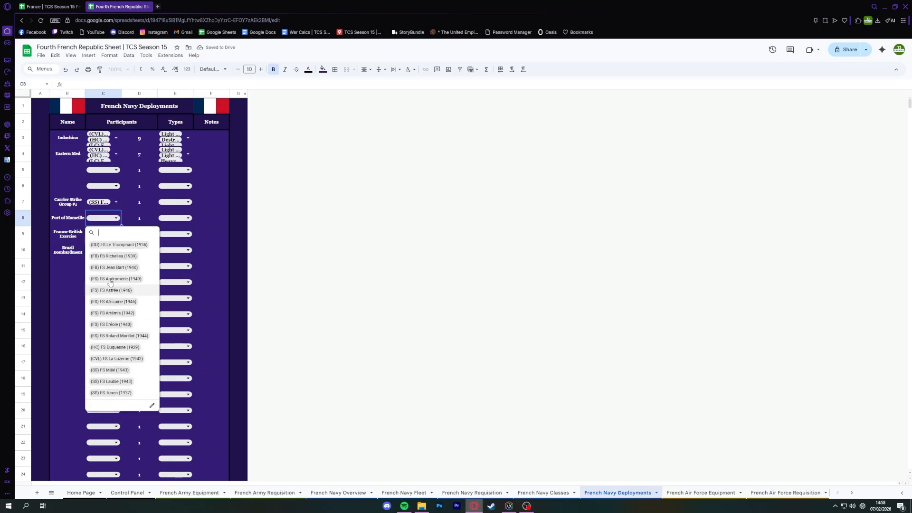
text(cv)
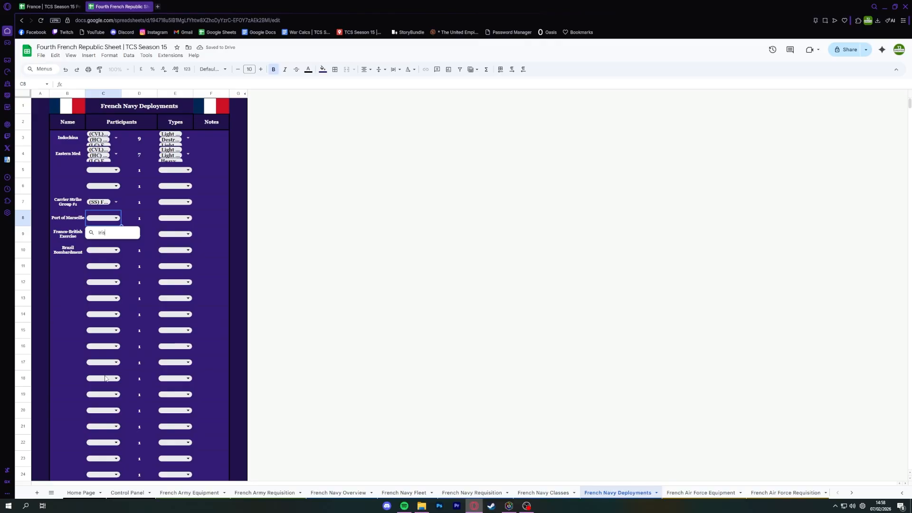
click(139, 250)
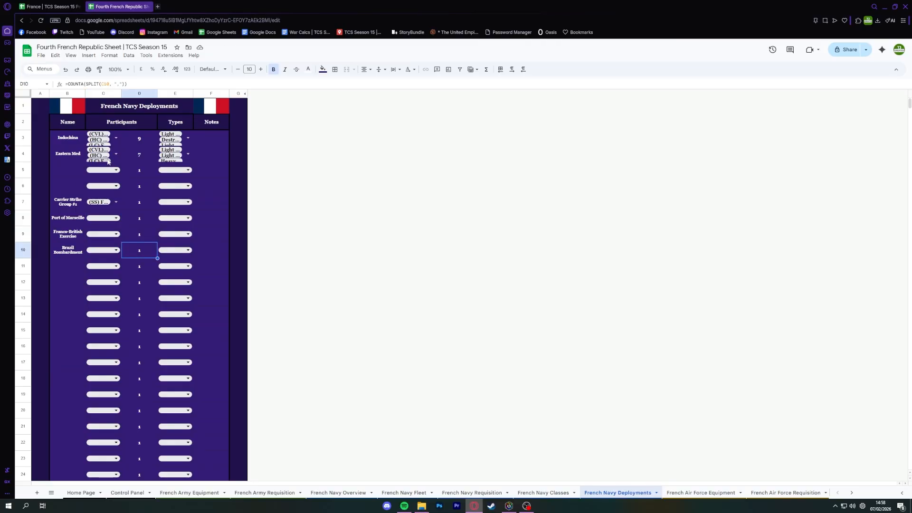
Check the Eastern Med participants, then search the Port of Marseille participant options for Tourville.
click(116, 154)
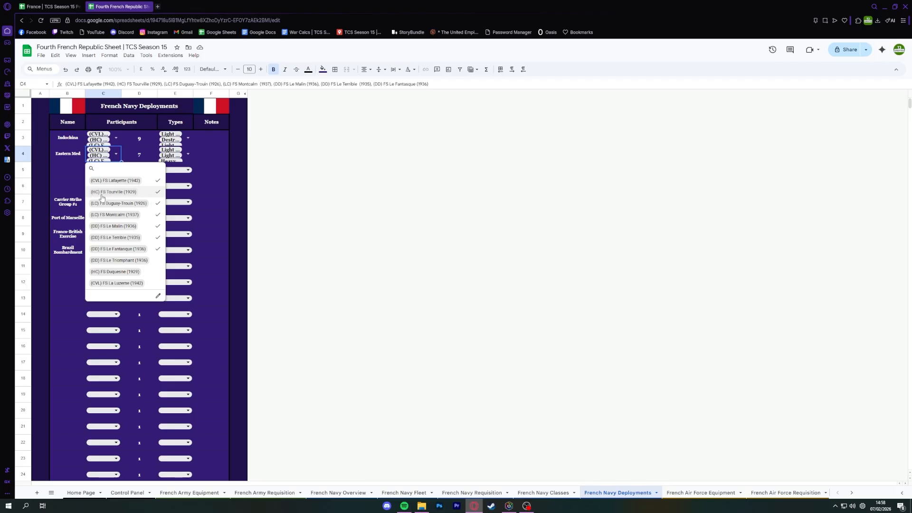
click(52, 291)
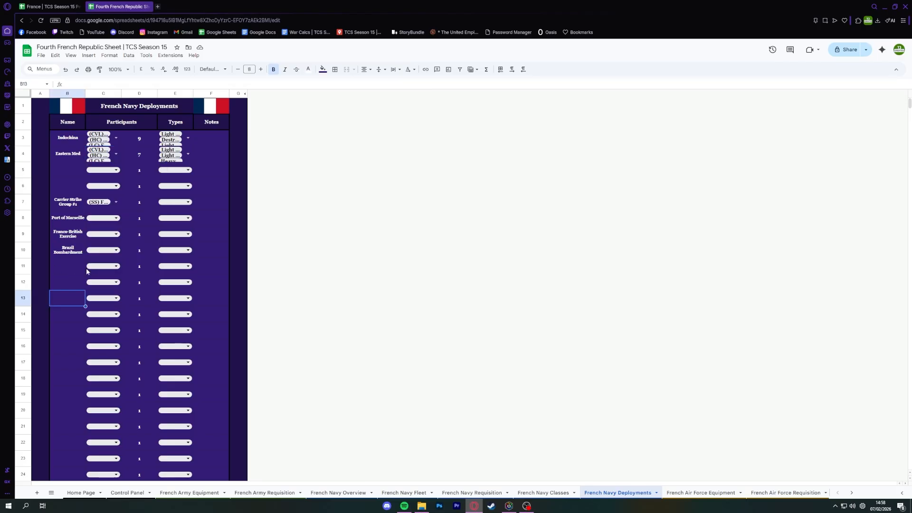
click(103, 221)
key(Tab)
key(shift+Tab)
key(Return)
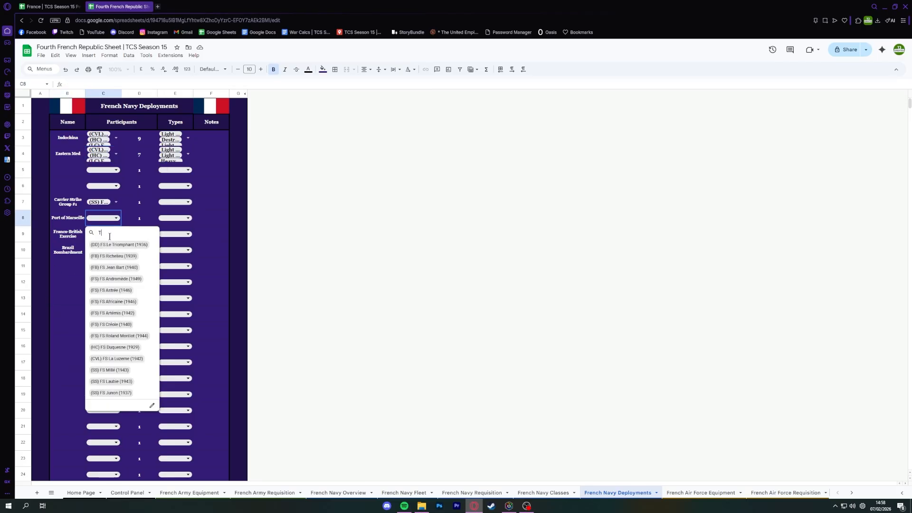
text(Tour)
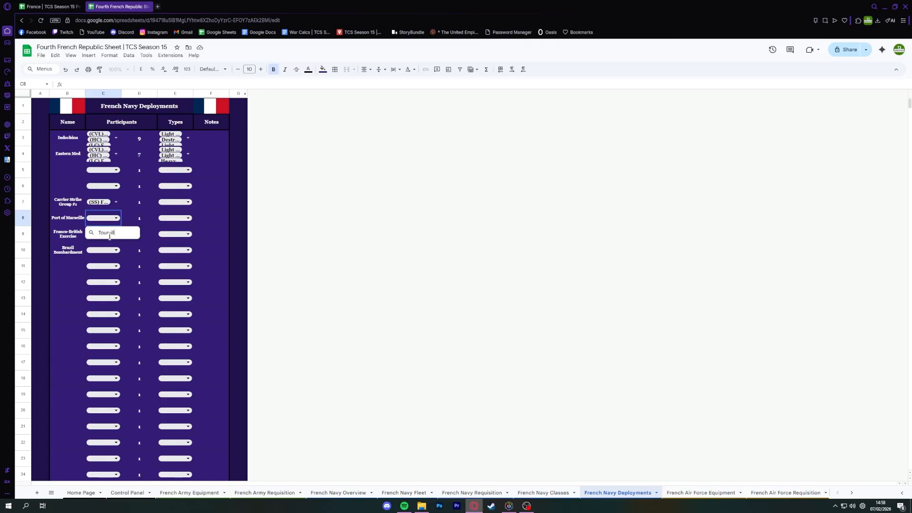
text(vill)
key(Escape)
Remove (HC) FS Tourville (1929) from Eastern Med, search for it in the Port of Marseille options, and undo the removal.
click(116, 154)
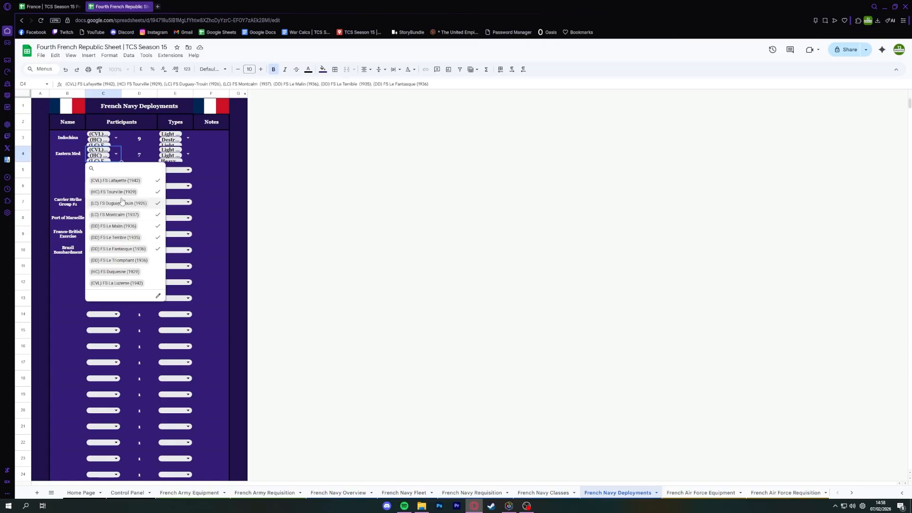
click(116, 192)
key(Escape)
click(112, 218)
text(Tour)
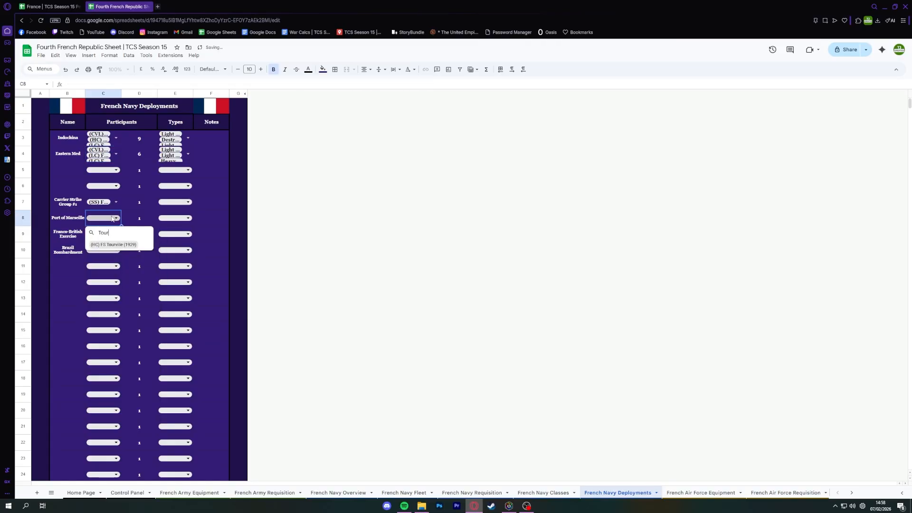
key(BackSpace)
key(BackSpace)
key(BackSpace)
key(BackSpace)
key(Escape)
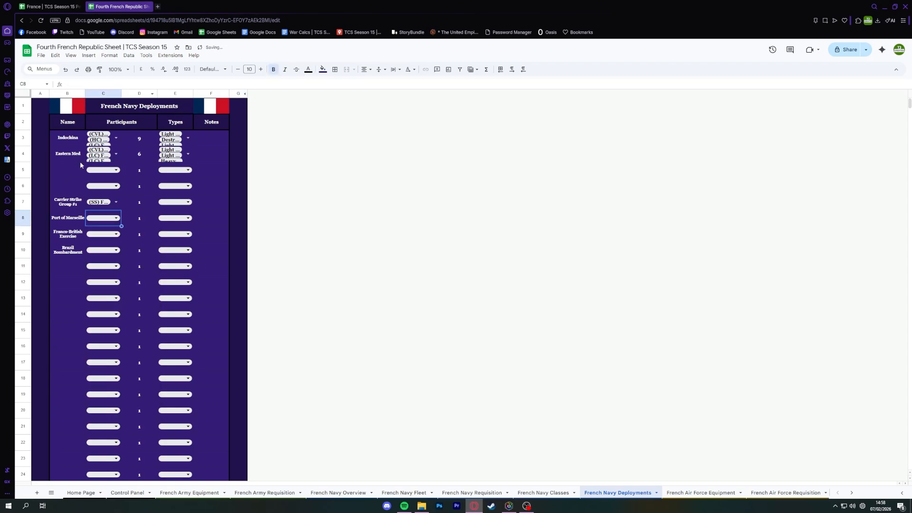
key(ctrl+z)
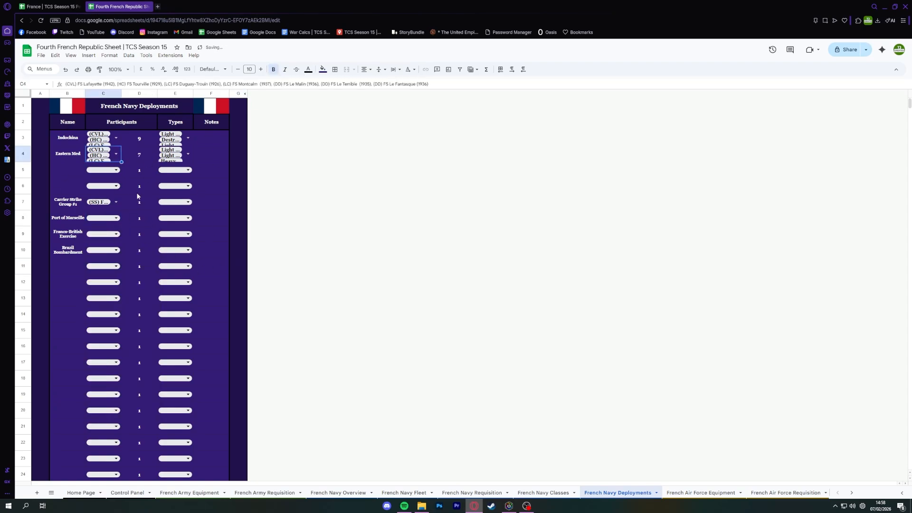
Clear the participant assigned to Carrier Strike Group #1 in row 7.
click(112, 206)
key(Delete)
click(119, 161)
click(73, 204)
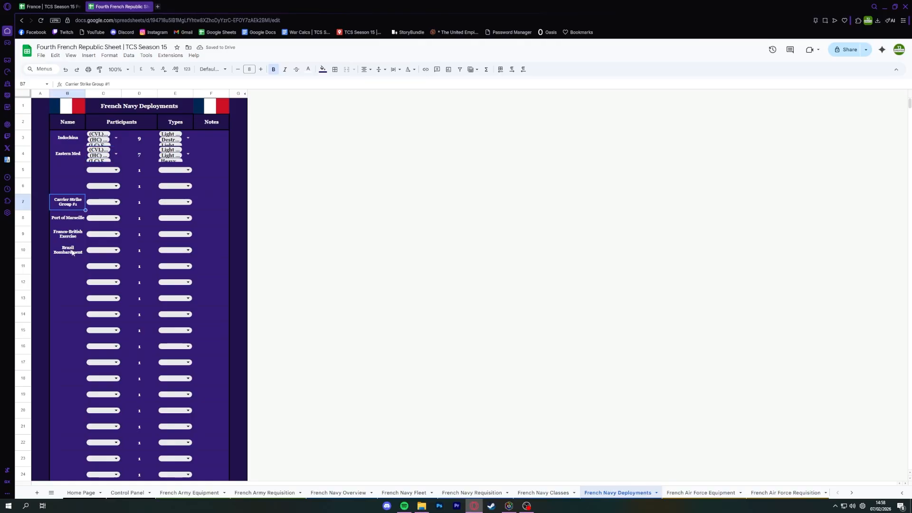
Set the Carrier Strike Group #1 type to Heavy Cruiser, check its filtered participant options, and clear the type again.
click(176, 202)
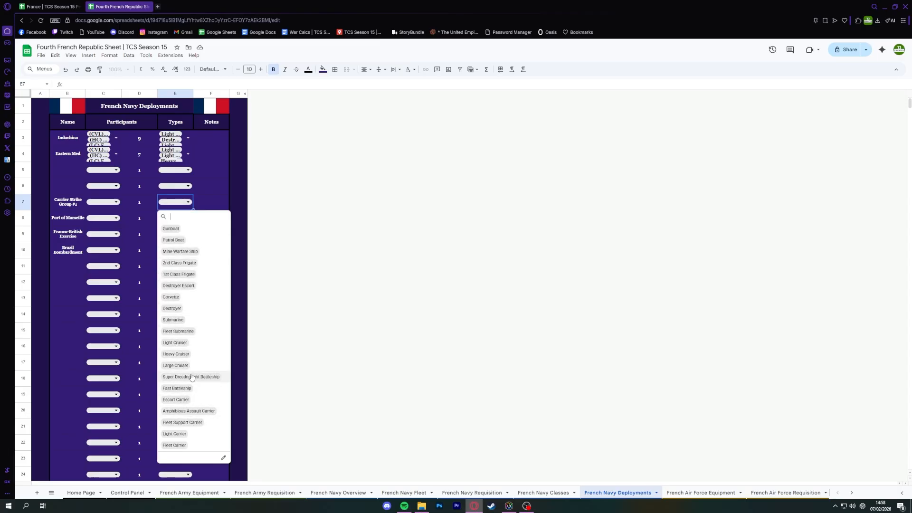
click(176, 354)
click(107, 202)
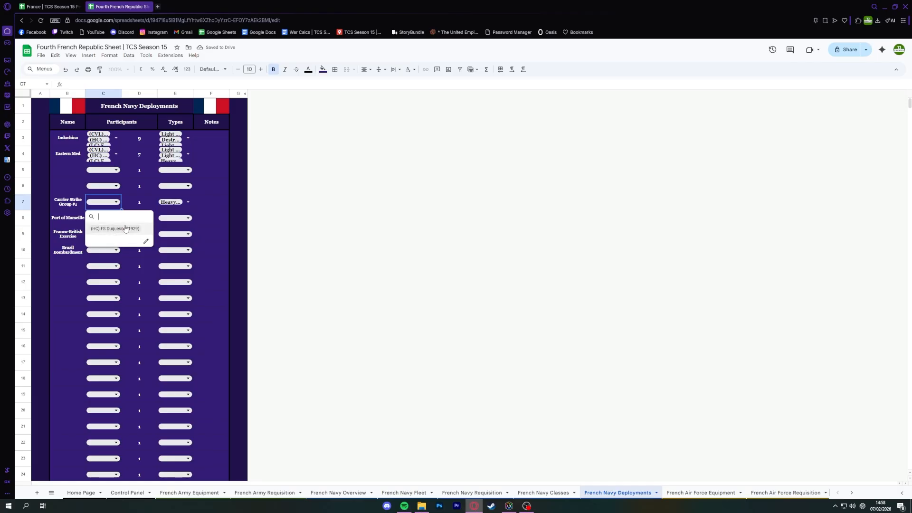
click(190, 202)
click(209, 201)
key(Left)
key(Delete)
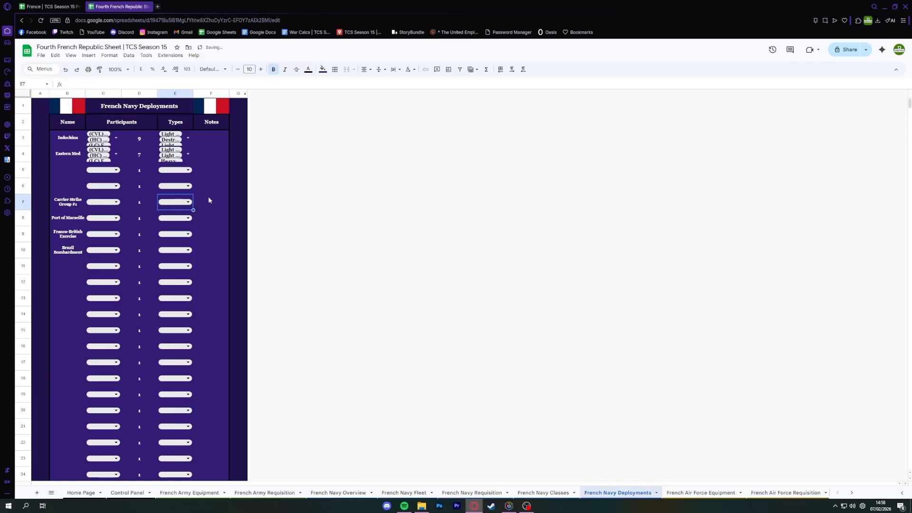
key(Left)
key(Left)
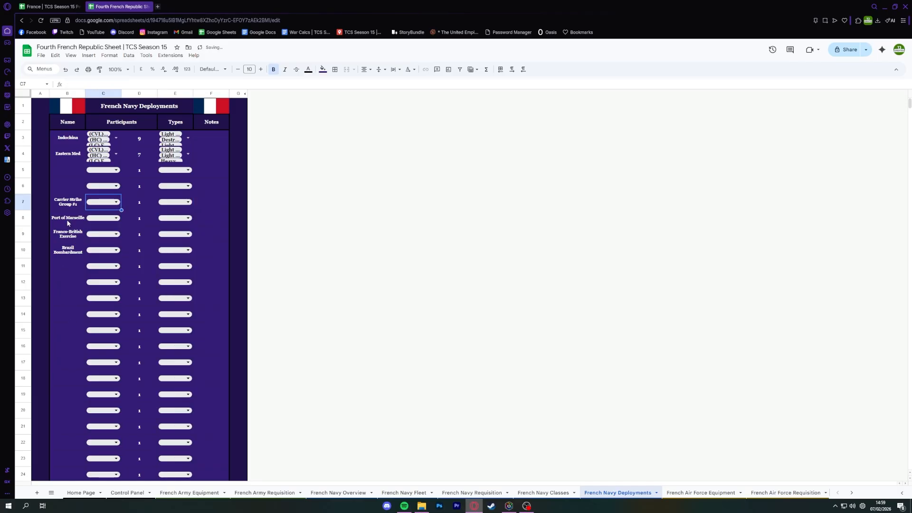
Delete the example deployment names in rows 7 to 10.
click(67, 202)
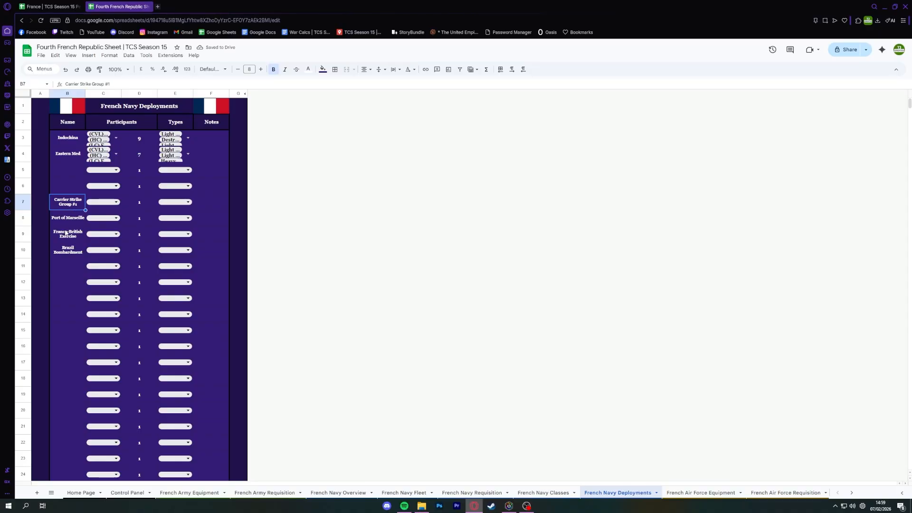
shift+click(66, 249)
key(Delete)
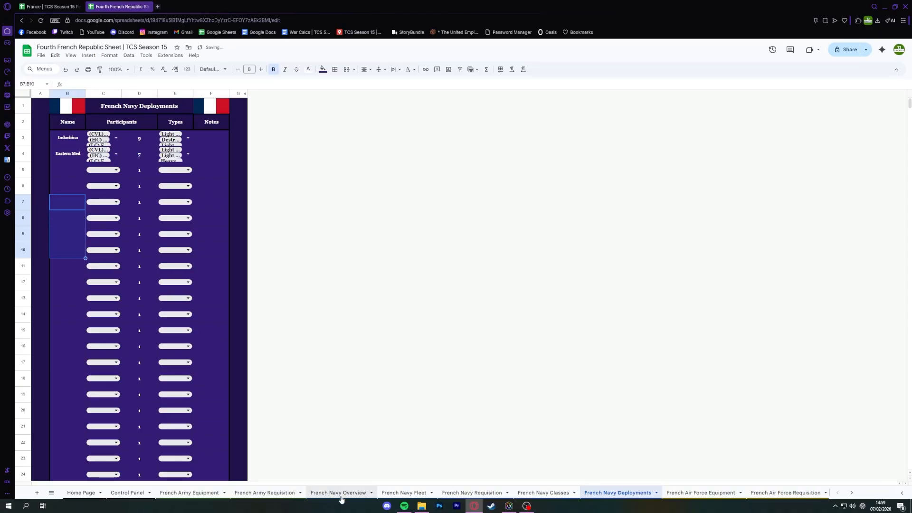
Review the Status column of the French Navy Fleet sheet for ships deployed to Indochina and Eastern Med.
click(404, 493)
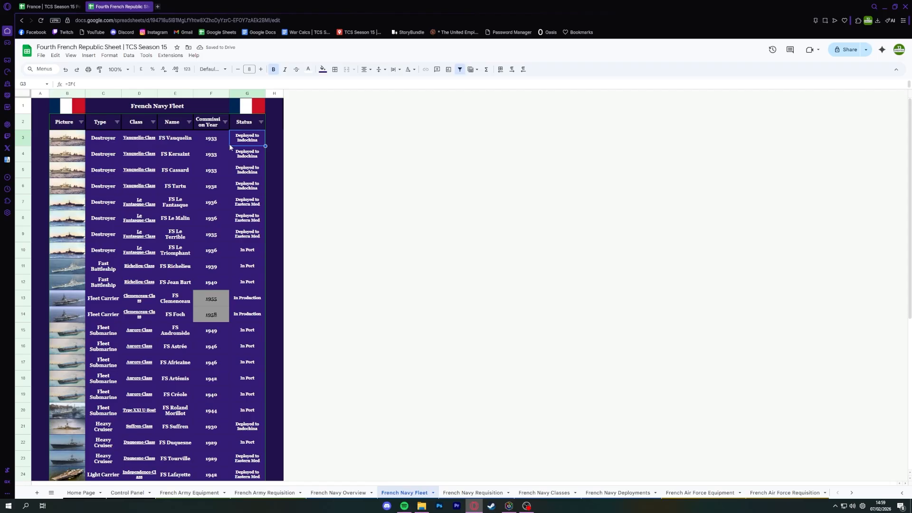
click(249, 200)
scroll(243, 309, down, 2)
click(238, 358)
scroll(238, 357, down, 2)
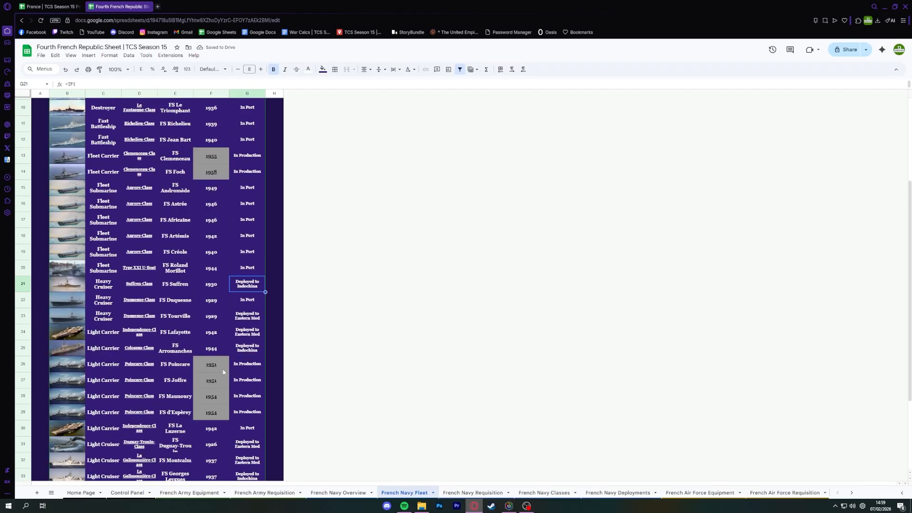
scroll(235, 408, down, 2)
scroll(252, 407, up, 5)
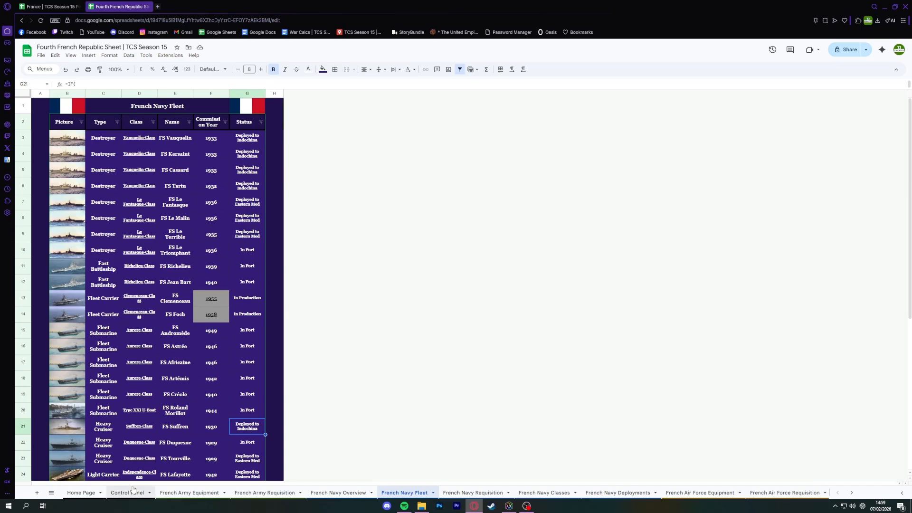
Switch to the France personal sheet and review its army, navy and air force requisition sheets and the air force equipment.
key(ctrl+Tab)
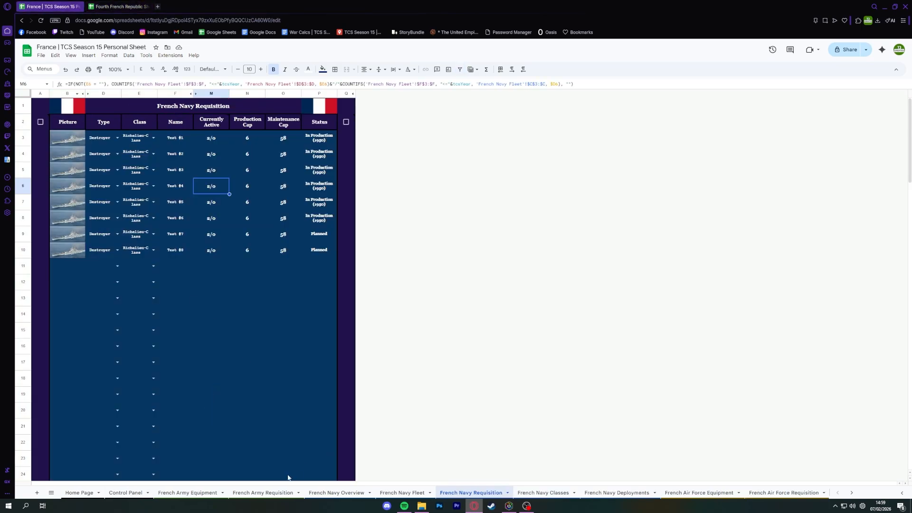
click(263, 492)
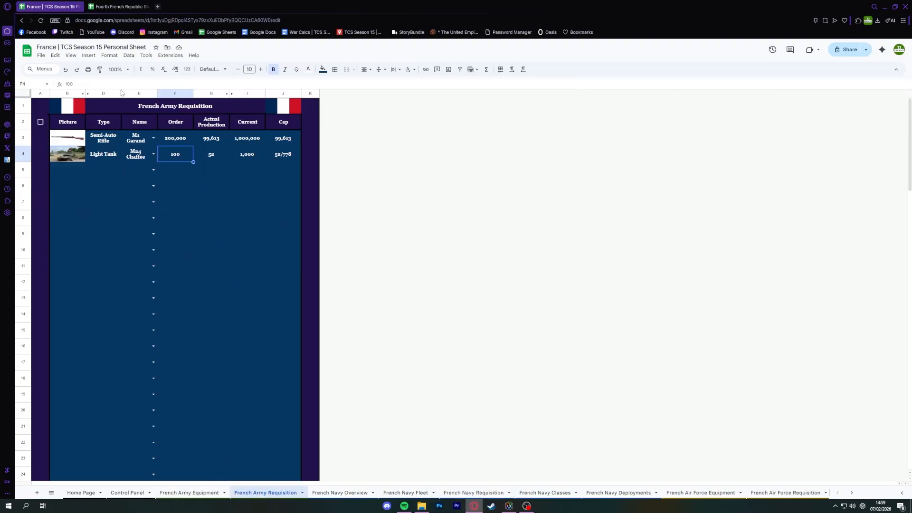
click(474, 492)
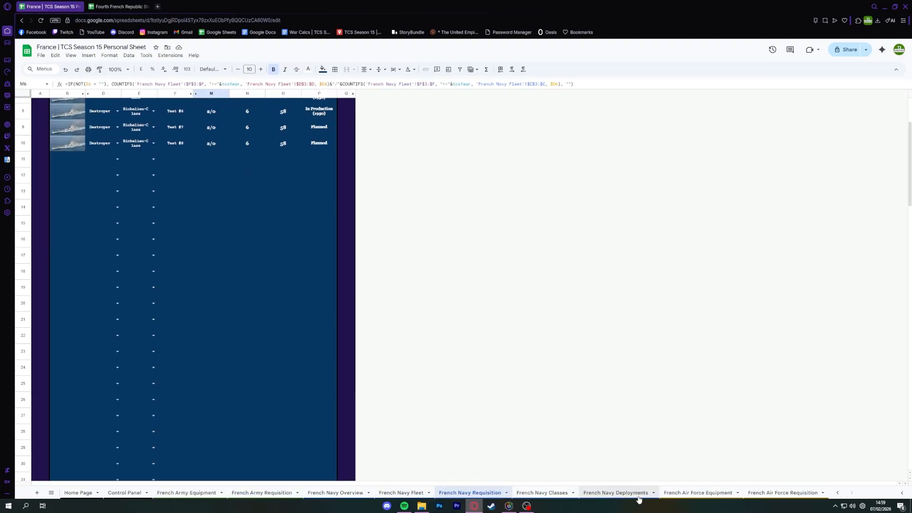
click(698, 493)
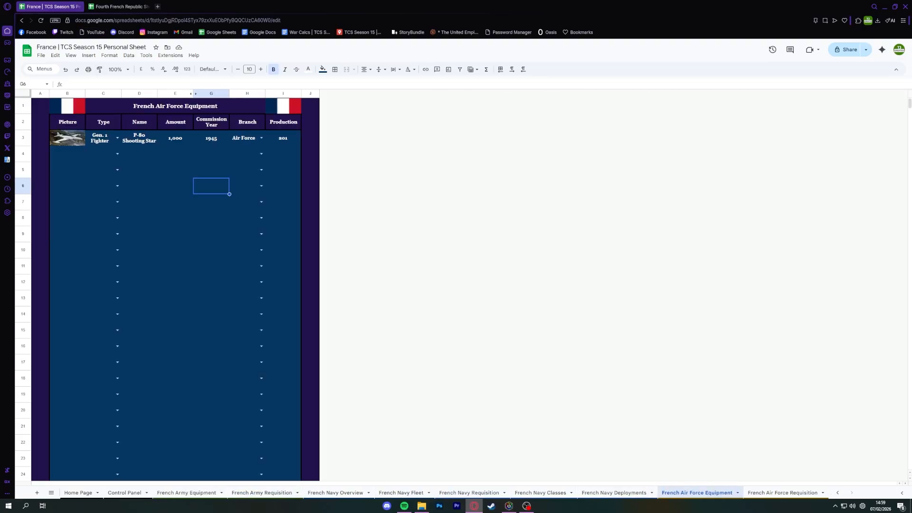
click(776, 493)
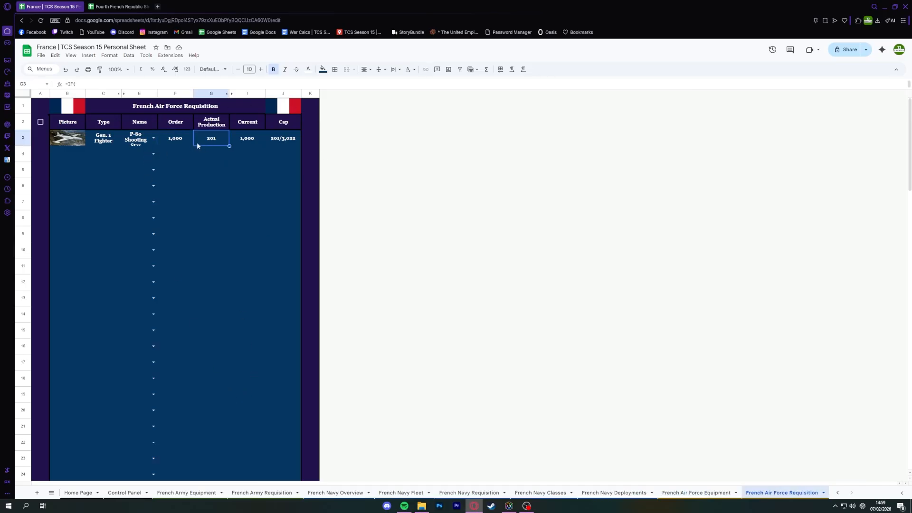
Check the Actual Production figures in French Army Requisition and the Status of Test #1 to Test #6 in French Navy Requisition.
click(263, 492)
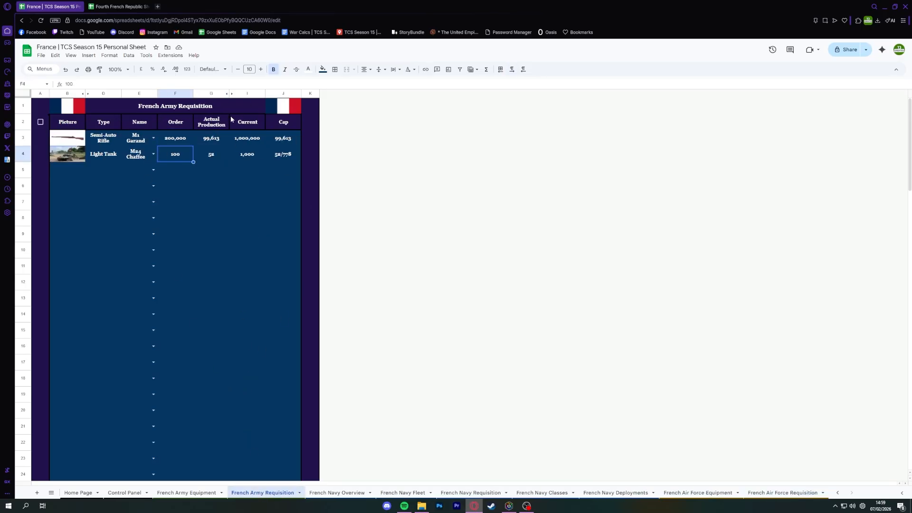
click(218, 142)
click(189, 156)
key(Right)
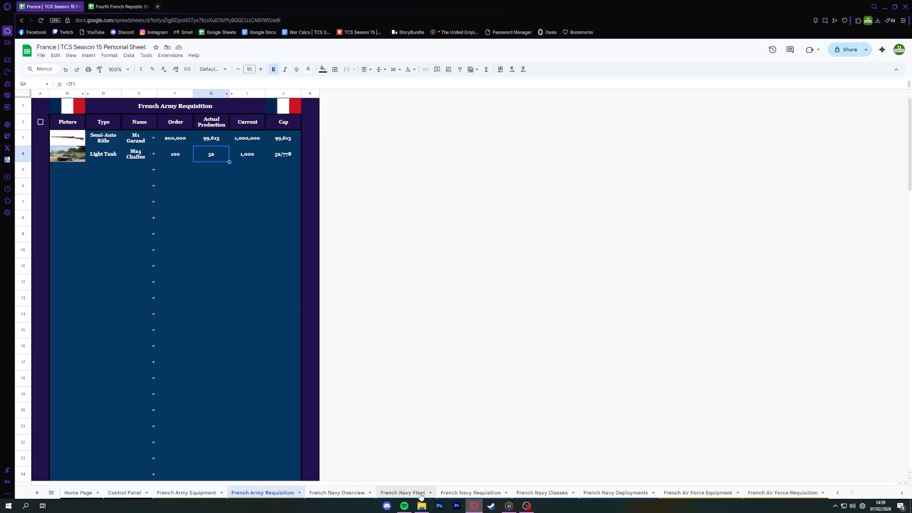
click(470, 493)
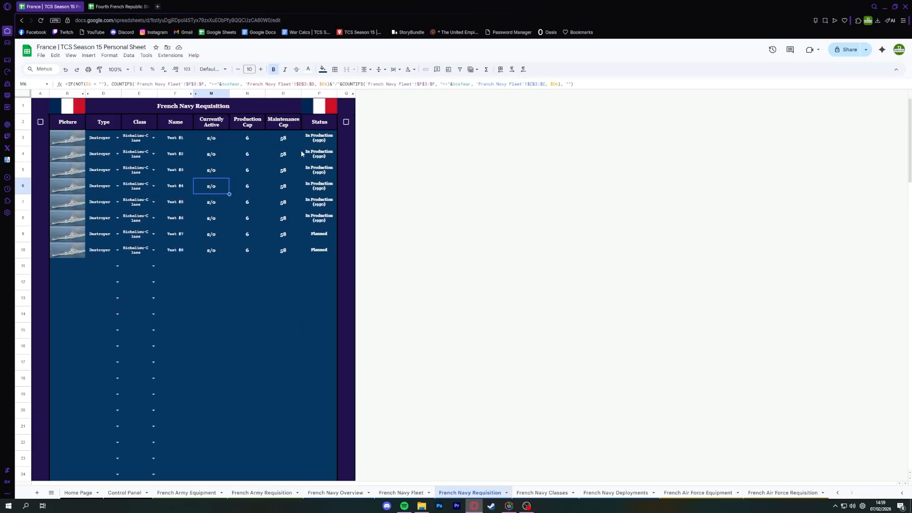
click(318, 138)
shift+click(319, 219)
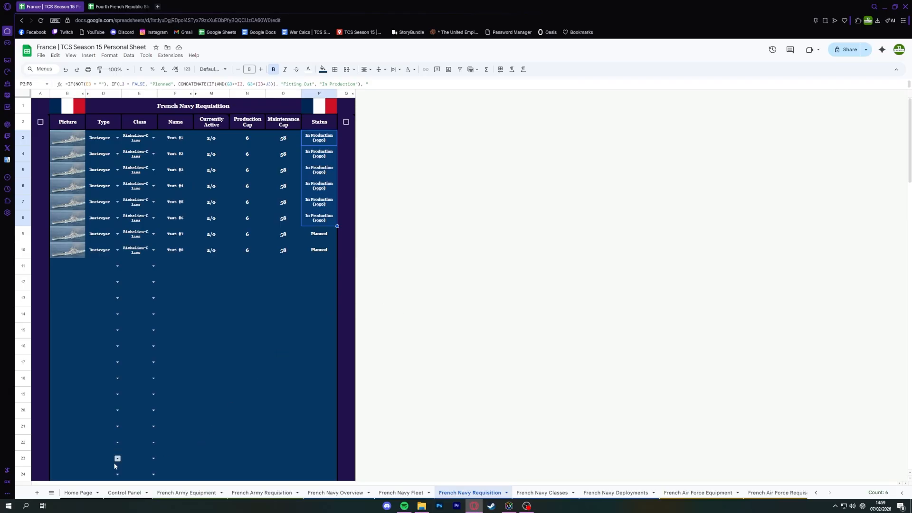
Run the YC script for all branches from the Control Panel and check the M1 Garand amount in French Army Equipment.
click(124, 493)
click(454, 228)
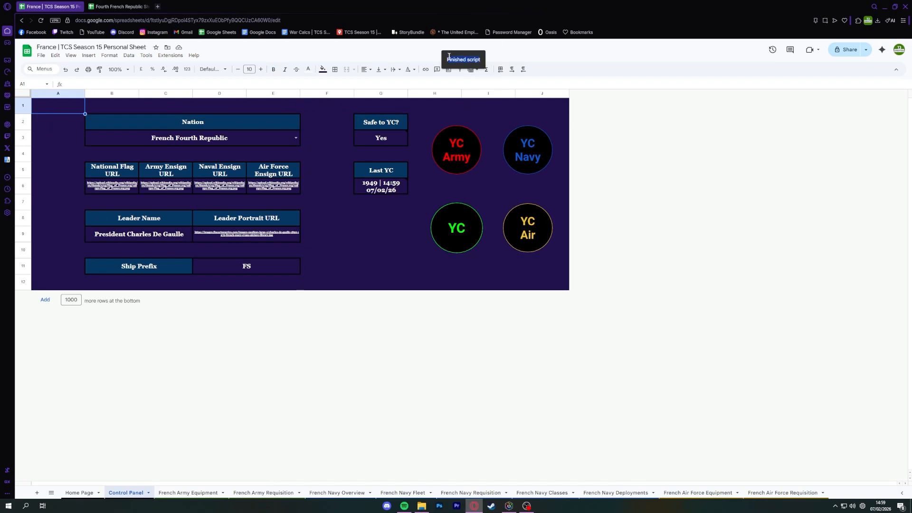
click(171, 493)
click(175, 170)
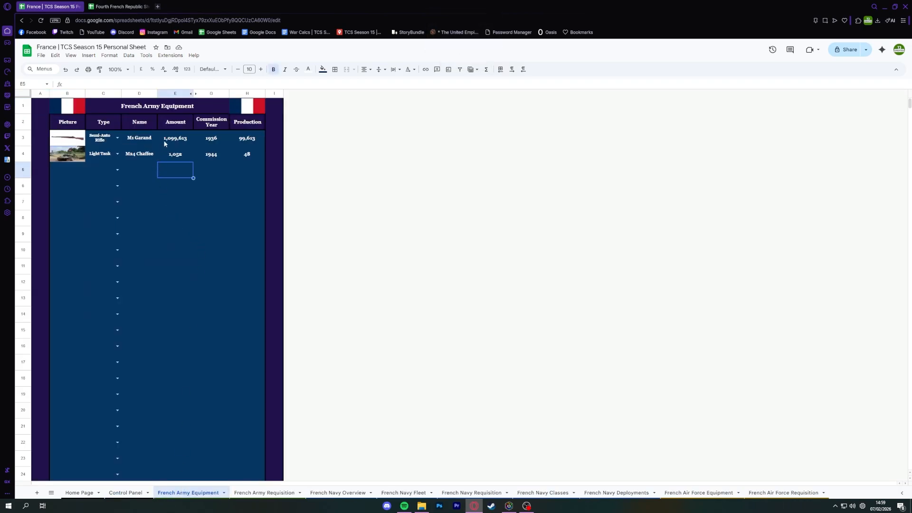
click(175, 138)
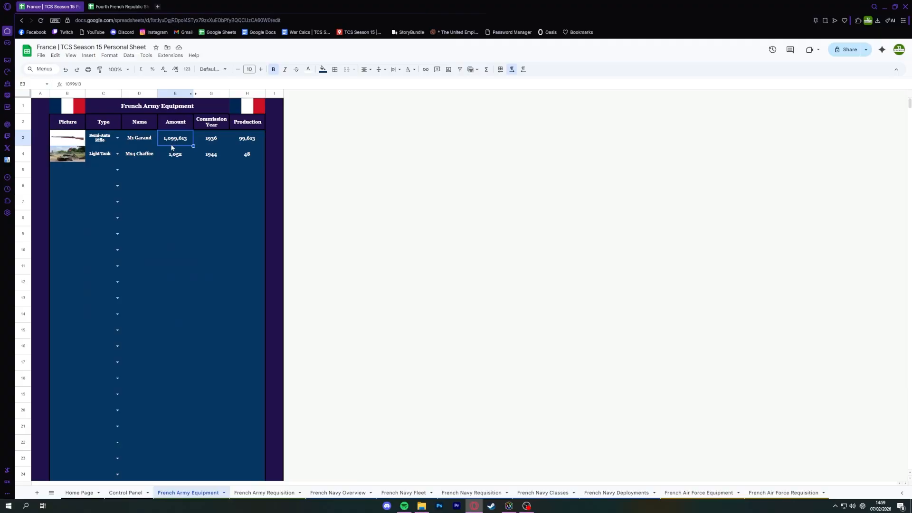
Examine the remaining Order and Actual Production figures for the M1 Garand and M24 Chaffee in French Army Requisition.
click(273, 493)
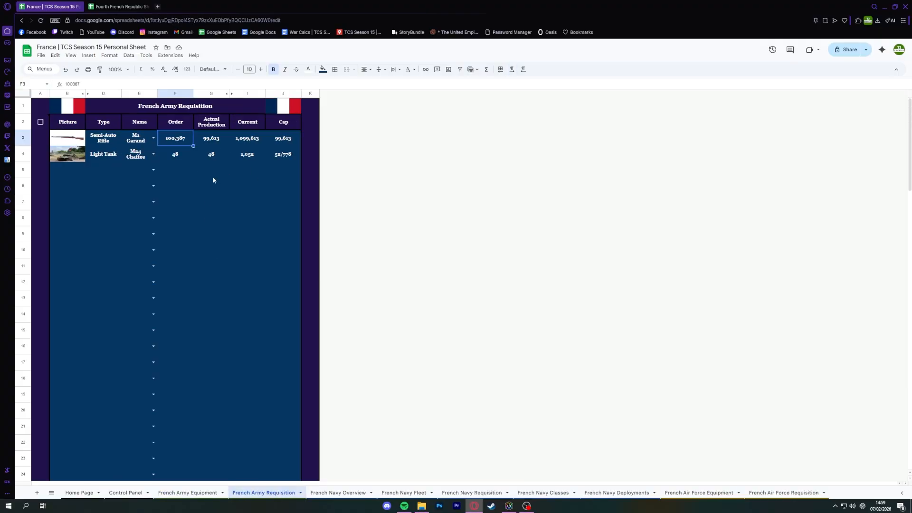
click(191, 180)
click(177, 141)
click(168, 160)
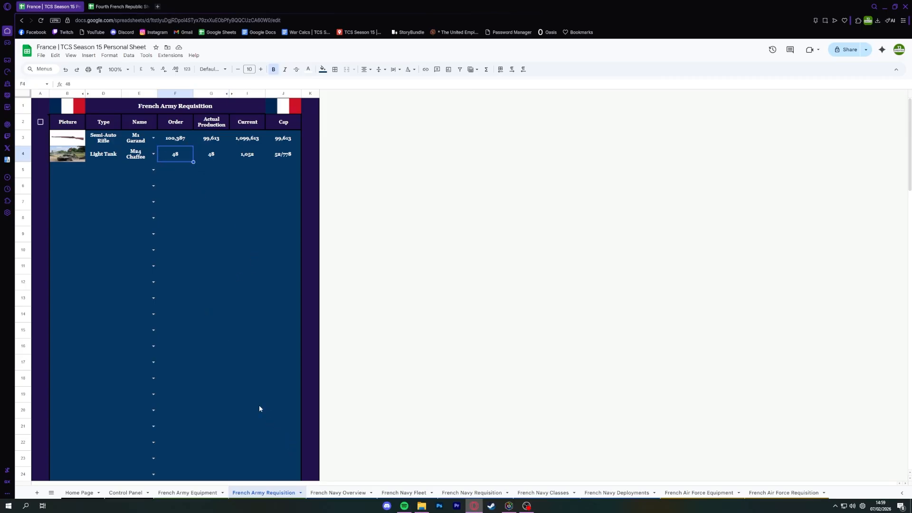
drag(207, 154, 207, 141)
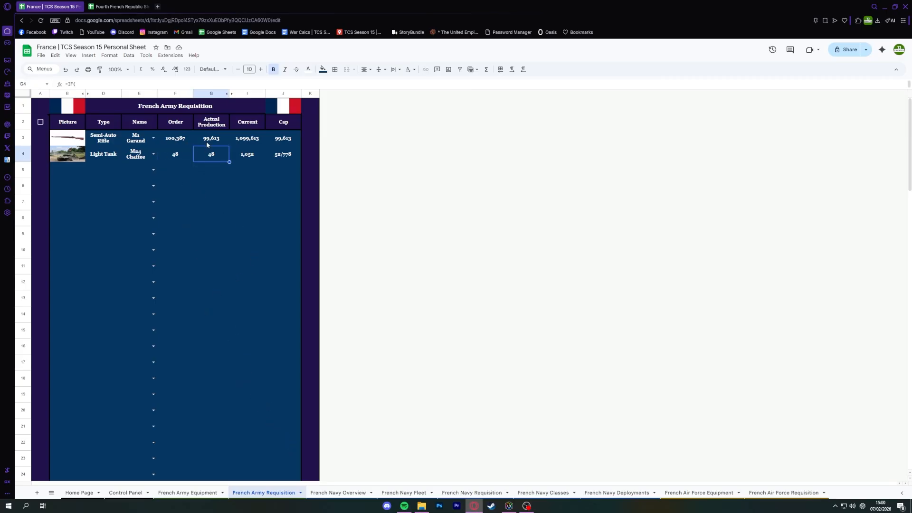
click(208, 283)
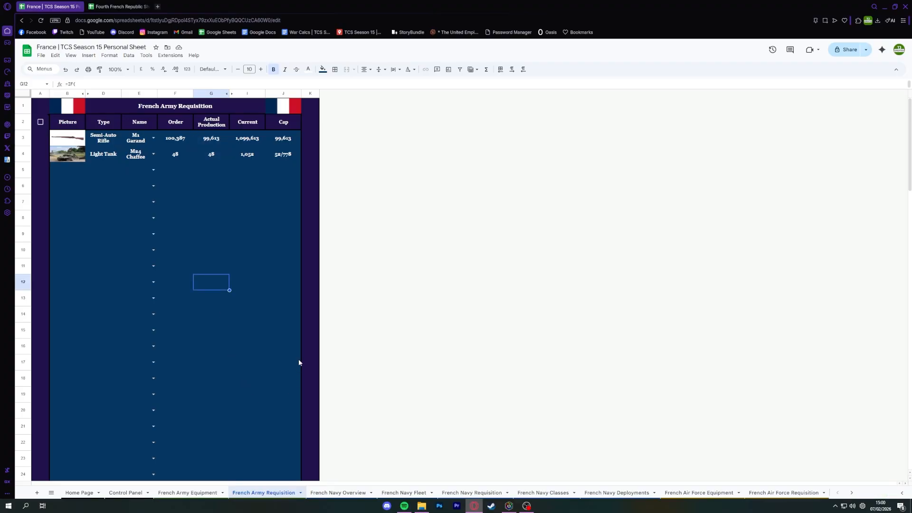
click(190, 145)
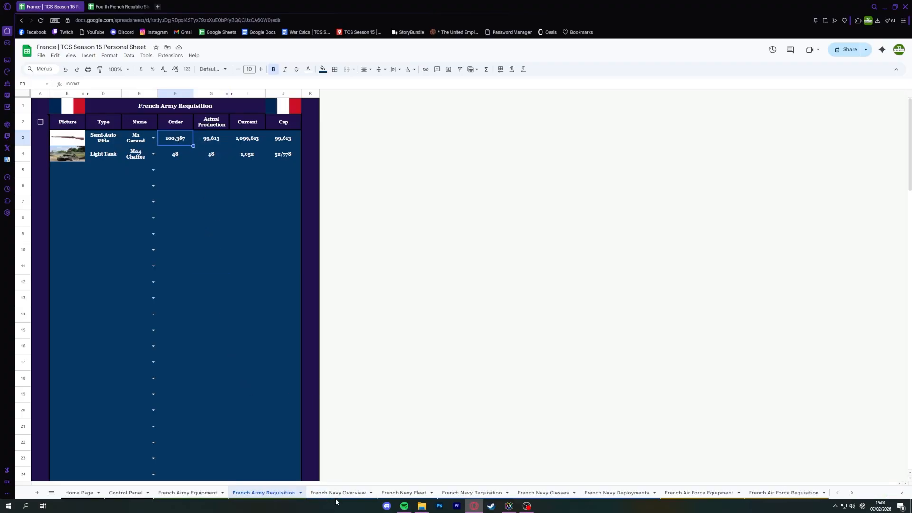
Examine the test destroyers in French Navy Fleet, including the unnamed Richelieu-Class entries in rows 10 and 11.
click(403, 492)
click(184, 161)
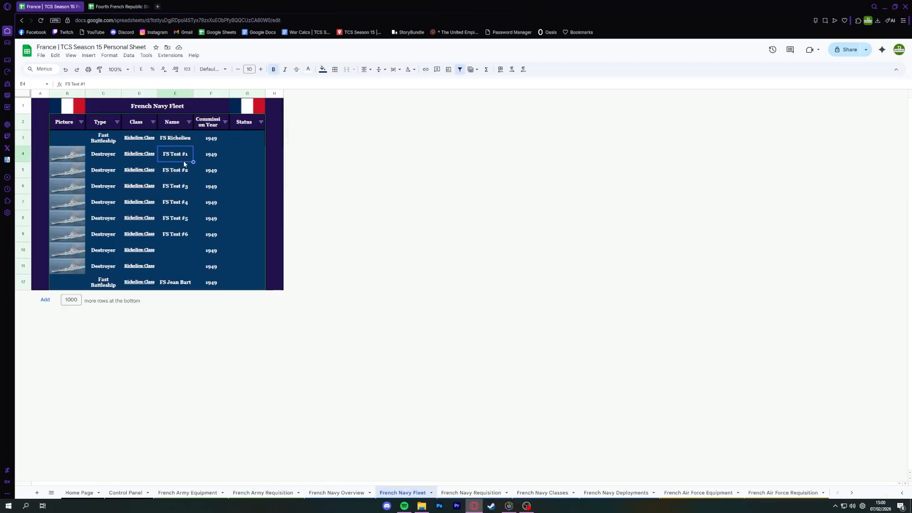
drag(178, 247, 176, 263)
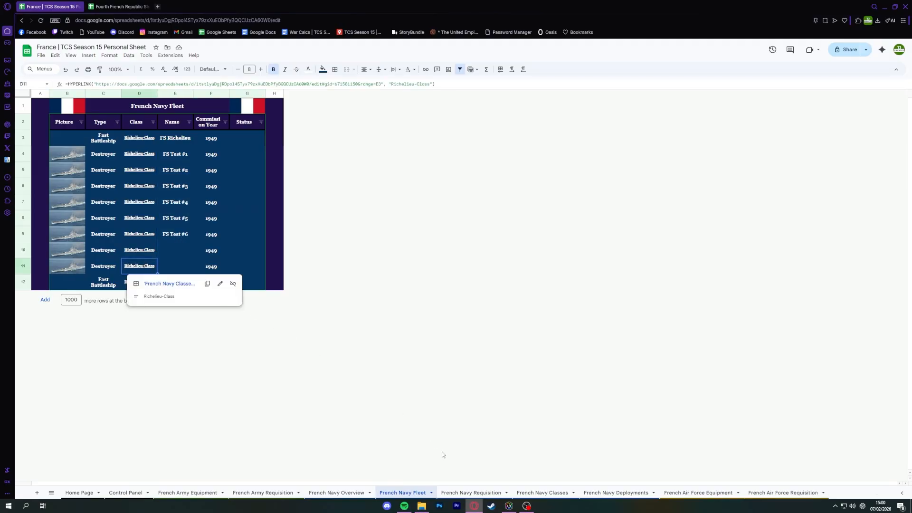
click(475, 491)
click(394, 492)
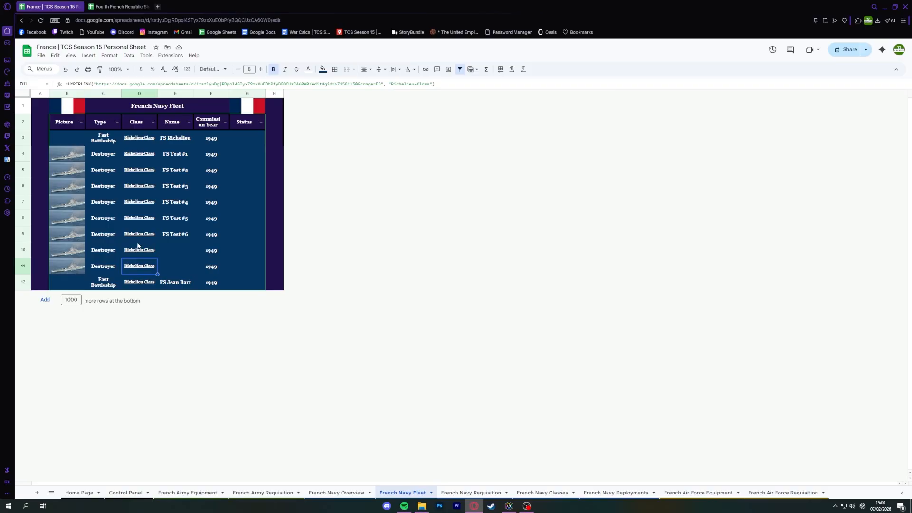
drag(139, 265, 84, 249)
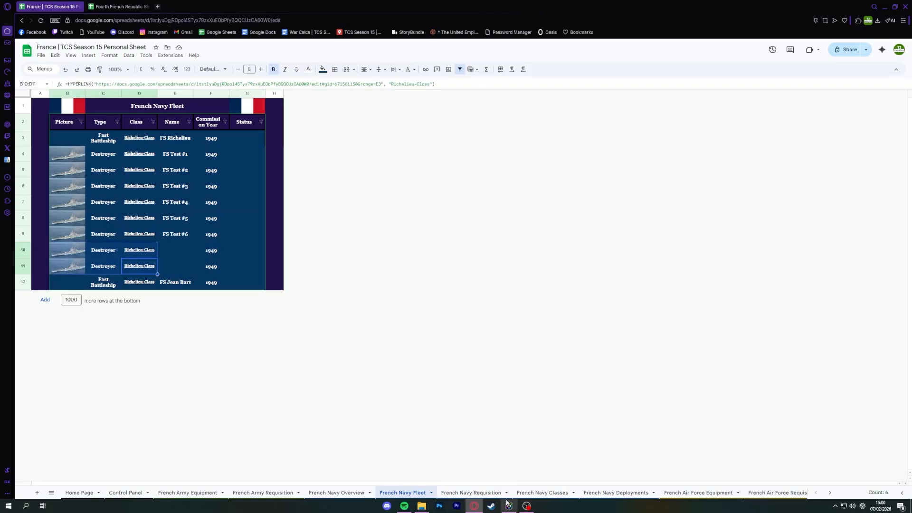
Check the French Air Force Equipment and Requisition figures and the French Navy Requisition list, and return to the Home Page.
click(698, 493)
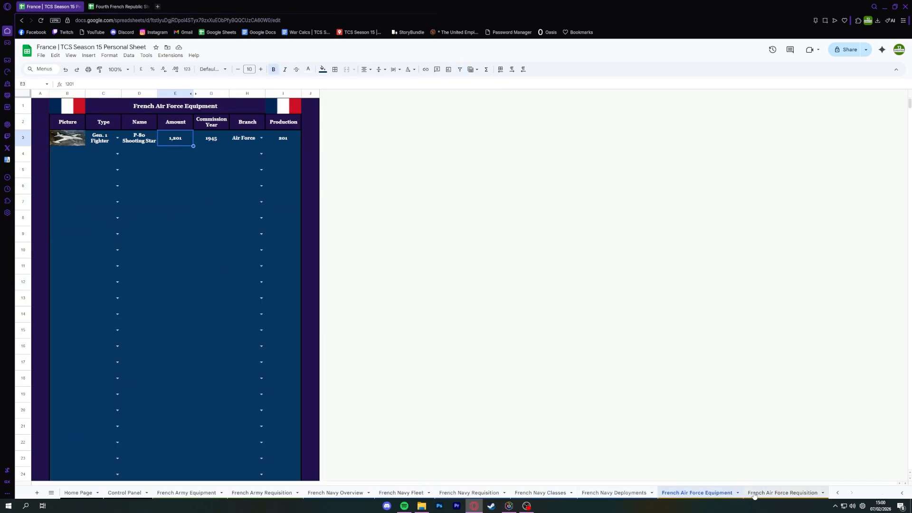
click(783, 493)
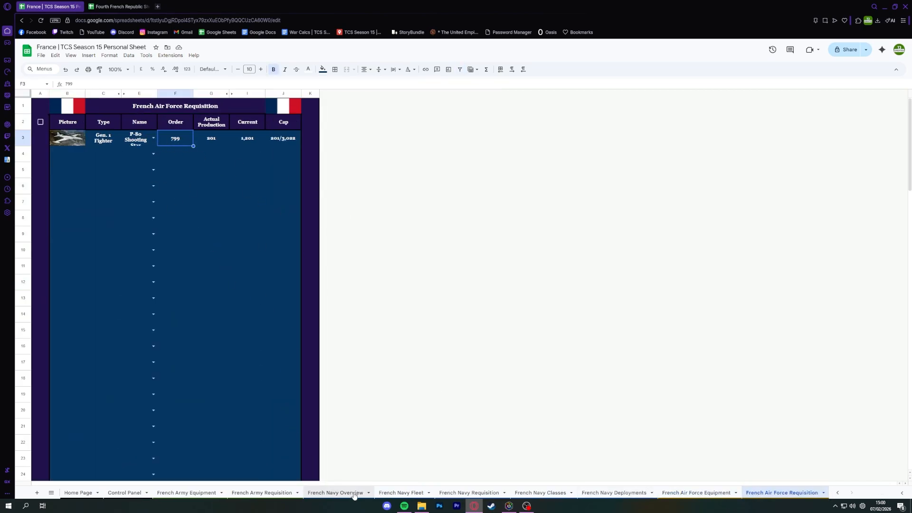
click(402, 493)
click(445, 493)
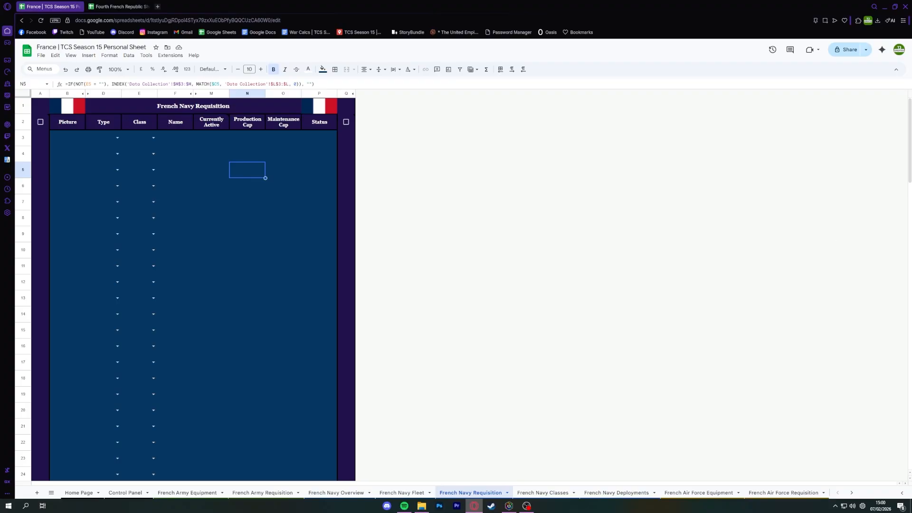
click(91, 493)
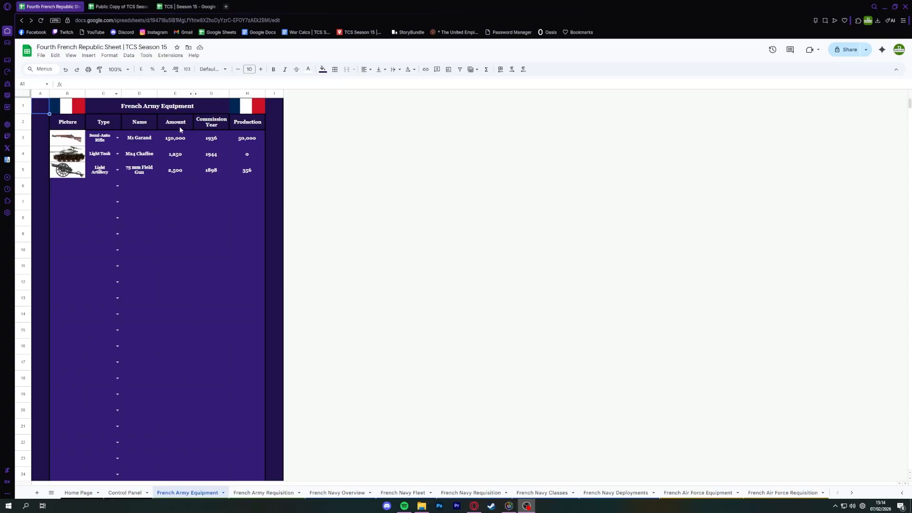
Examine the M1 Garand row from Amount to Production in the Fourth French Republic's French Army Equipment sheet.
click(175, 185)
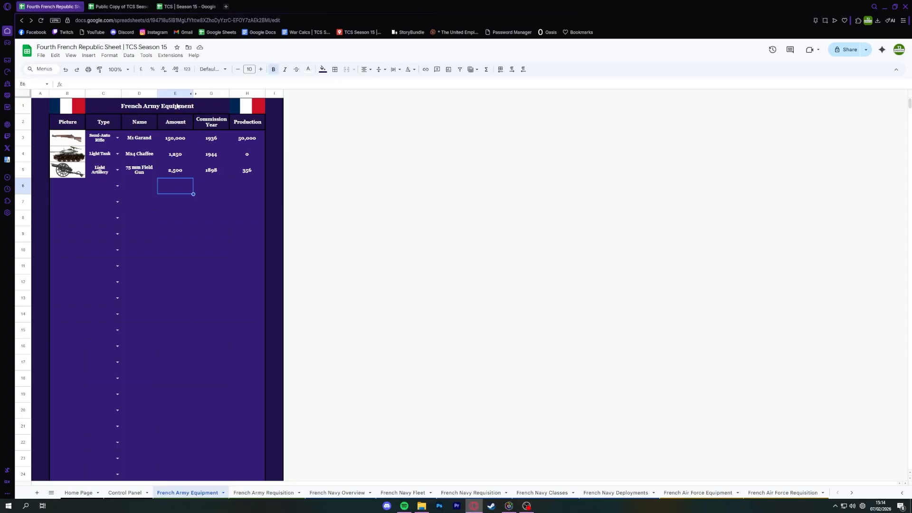
drag(105, 143, 247, 139)
click(211, 170)
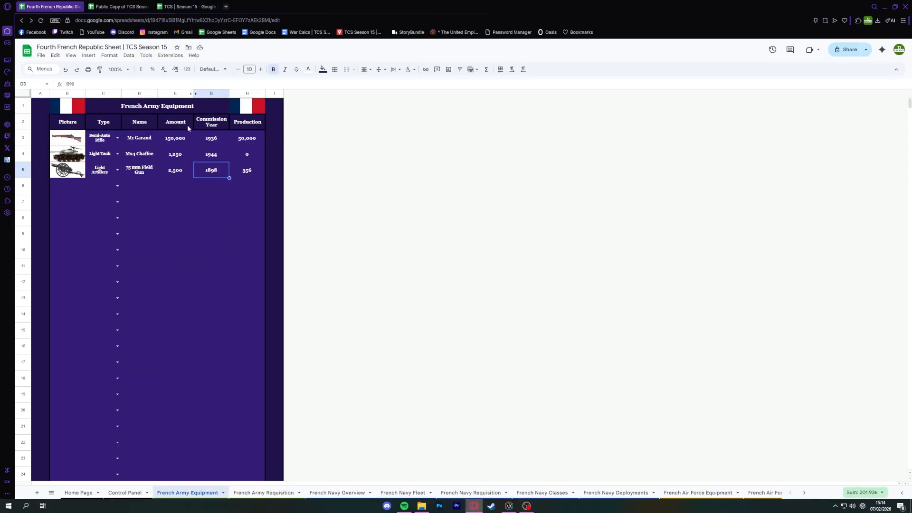
click(183, 137)
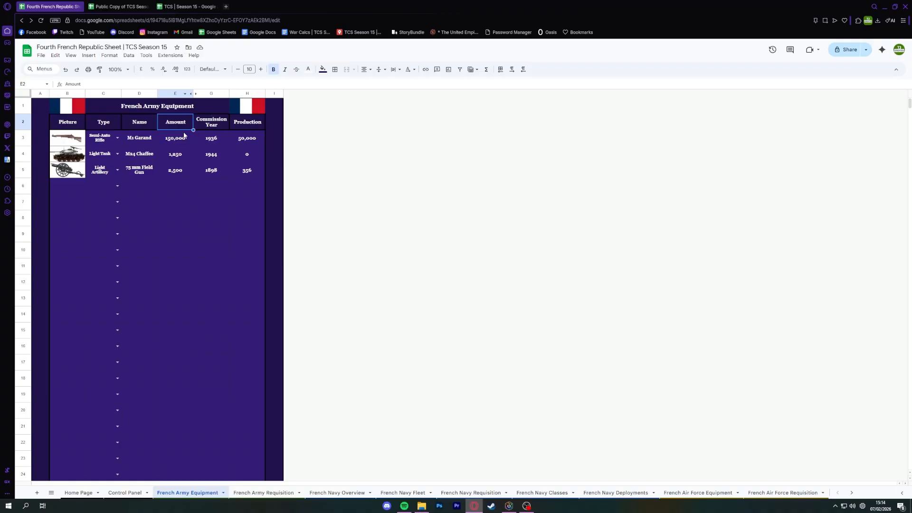
shift+click(243, 139)
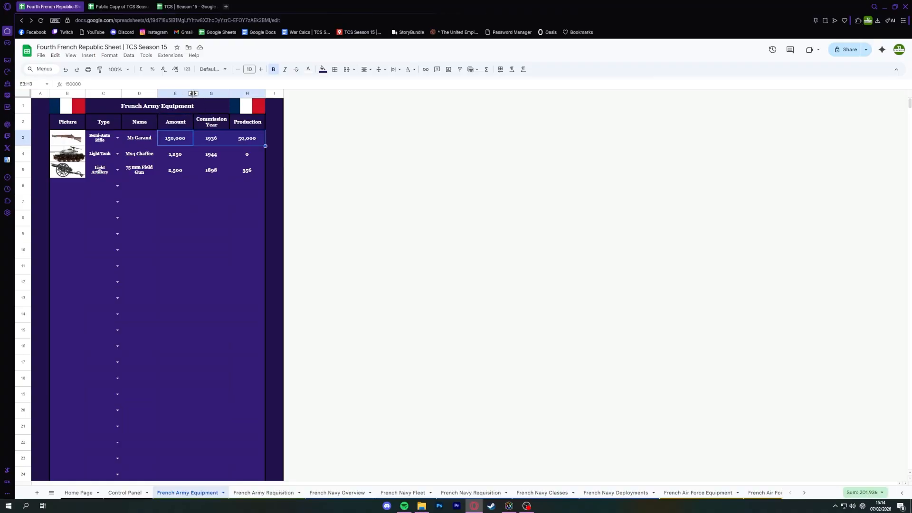
Unhide the Amount Next Year column between Amount and Commission Year, inspect its M1 Garand formula, and undo the unhiding.
click(207, 142)
click(194, 94)
key(ctrl+z)
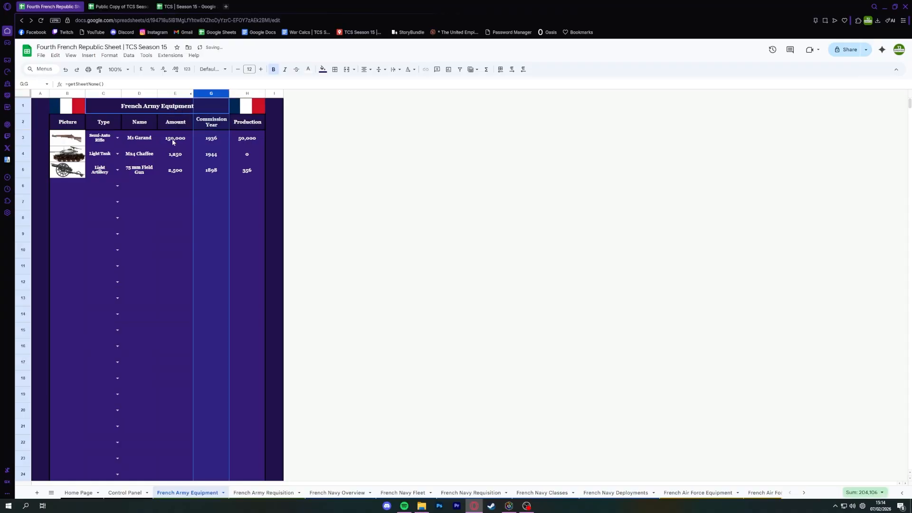
click(173, 142)
click(193, 94)
click(207, 139)
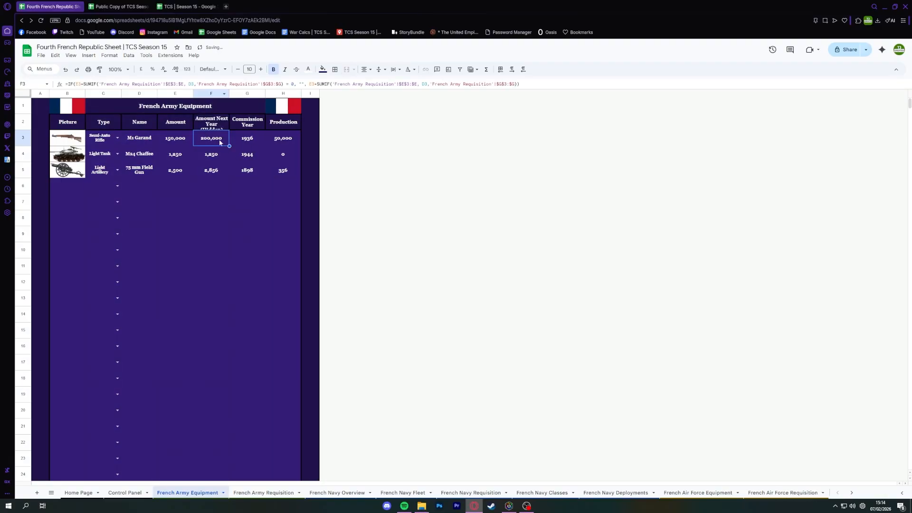
key(ctrl+z)
Clear the M1 Garand row's cells from Amount to Production in French Army Equipment.
click(180, 141)
shift+click(248, 141)
key(Delete)
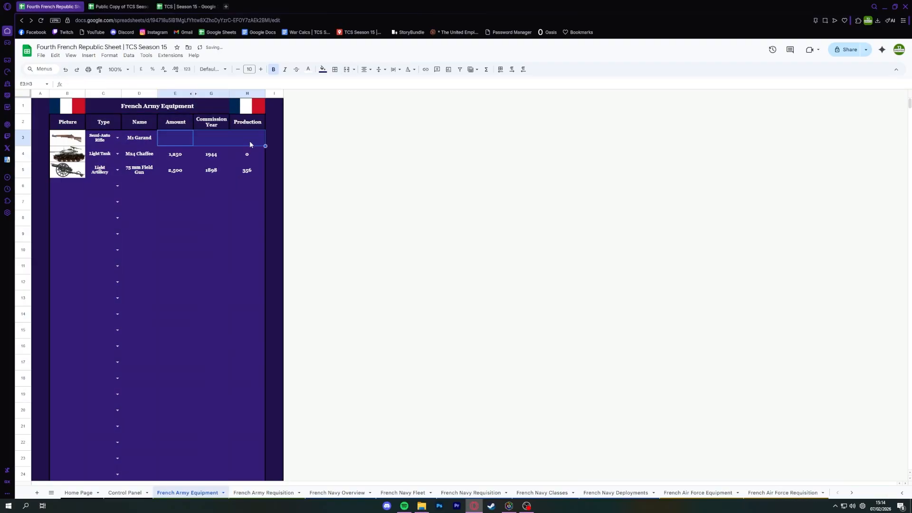
Undo the clearing of the M1 Garand row's cells in French Army Equipment.
click(196, 95)
click(206, 142)
key(ctrl+z)
click(167, 141)
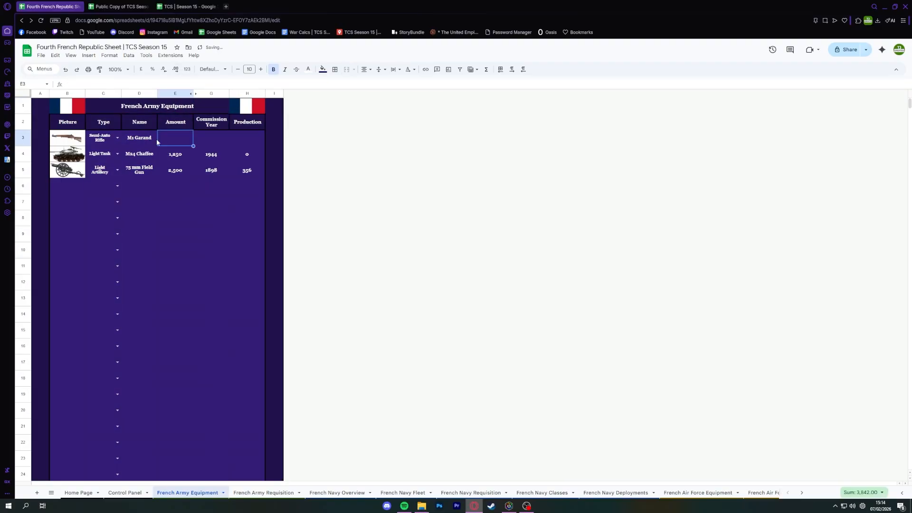
key(ctrl+z)
Clear the Type, Name, Amount and Commission Year cells of all three equipment rows.
click(102, 153)
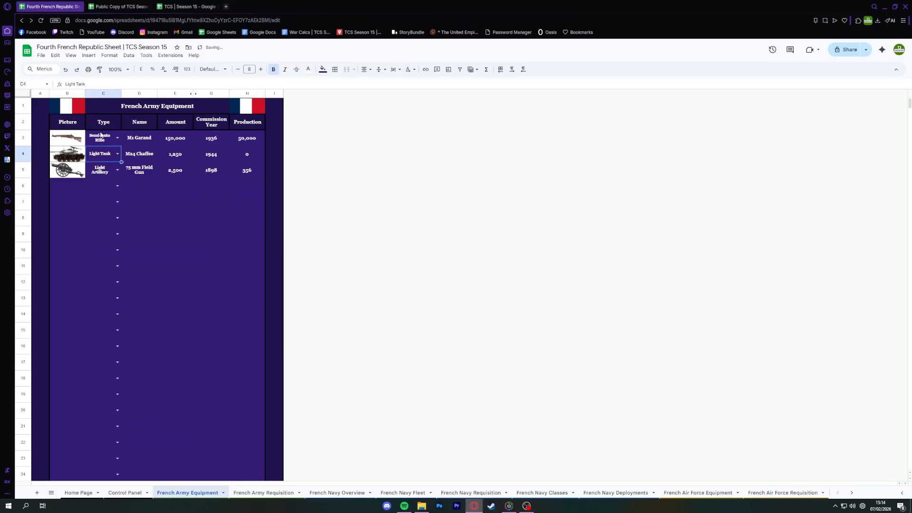
drag(101, 136, 179, 170)
key(Delete)
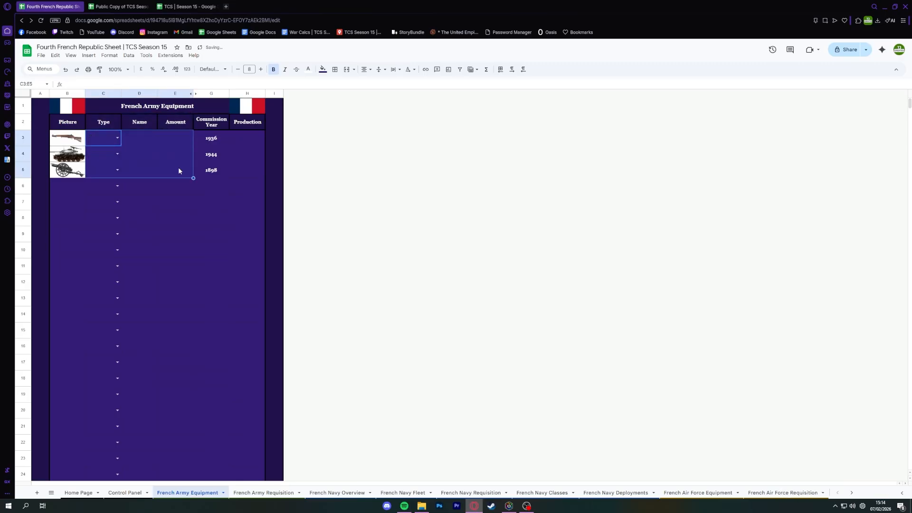
key(Right)
key(Right)
key(Right)
key(shift+Down)
key(shift+Down)
key(Delete)
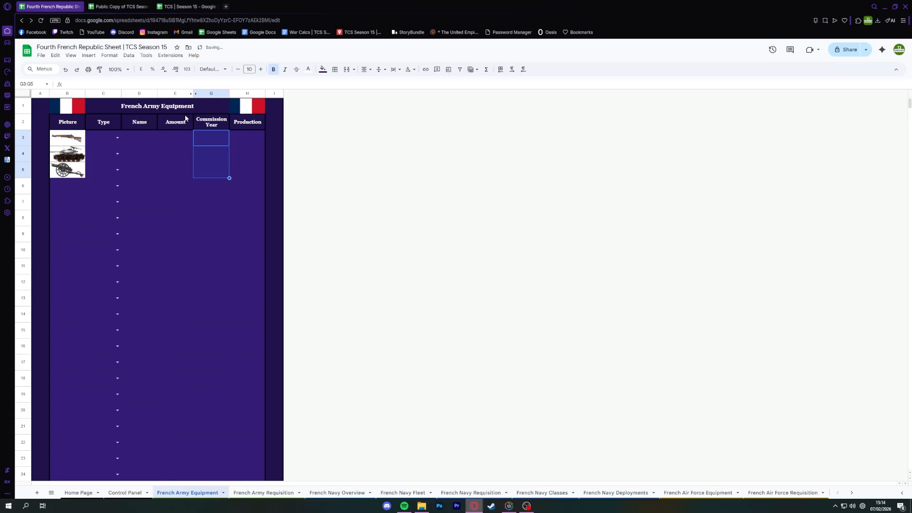
Clear the Picture cells of the three equipment rows.
click(54, 136)
key(shift+Down)
key(shift+Down)
key(Delete)
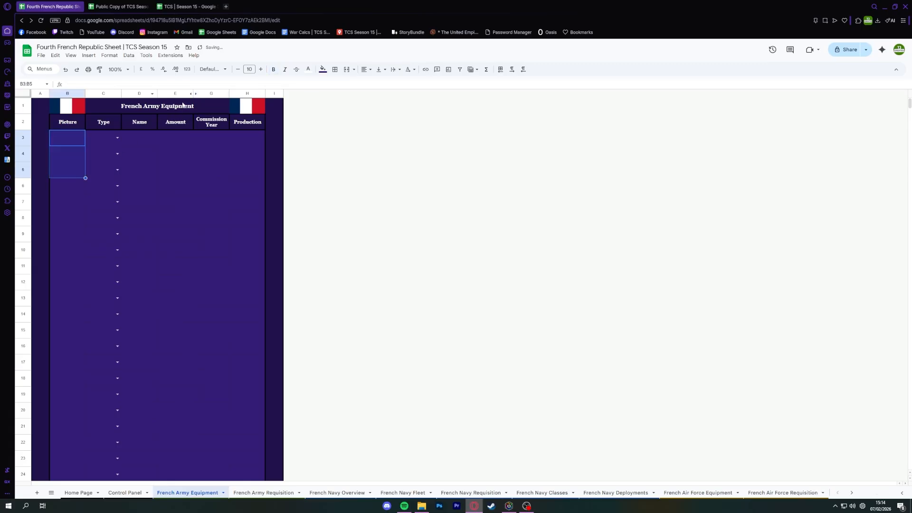
Unhide the Amount Next Year column and examine the formula in its first equipment row.
click(193, 93)
click(211, 138)
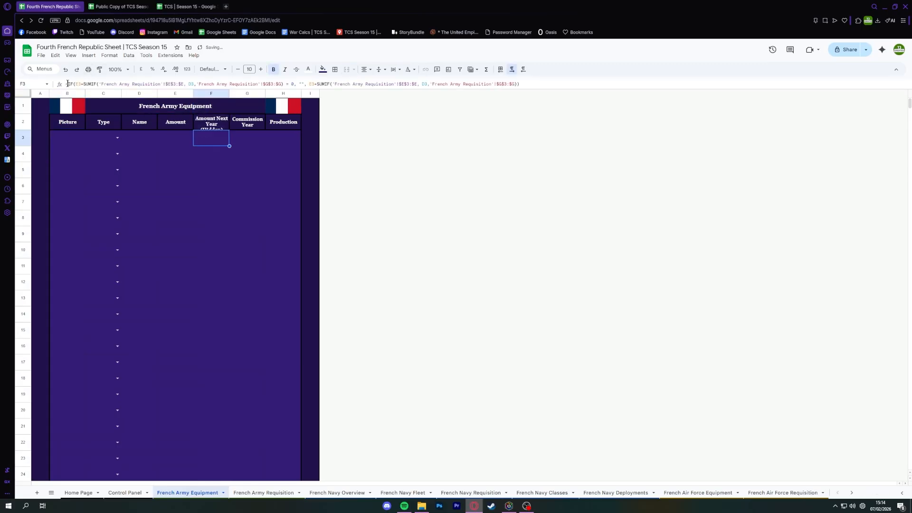
drag(67, 84, 609, 70)
key(Escape)
Undo the column unhiding and the clearing of the three equipment rows in French Army Equipment.
key(ctrl+z)
key(ctrl+z)
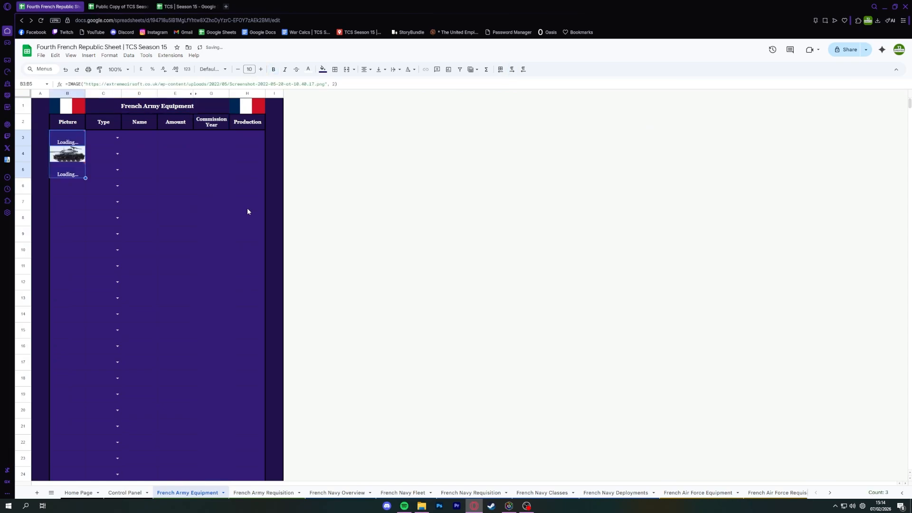
key(ctrl+z)
key(ctrl+z)
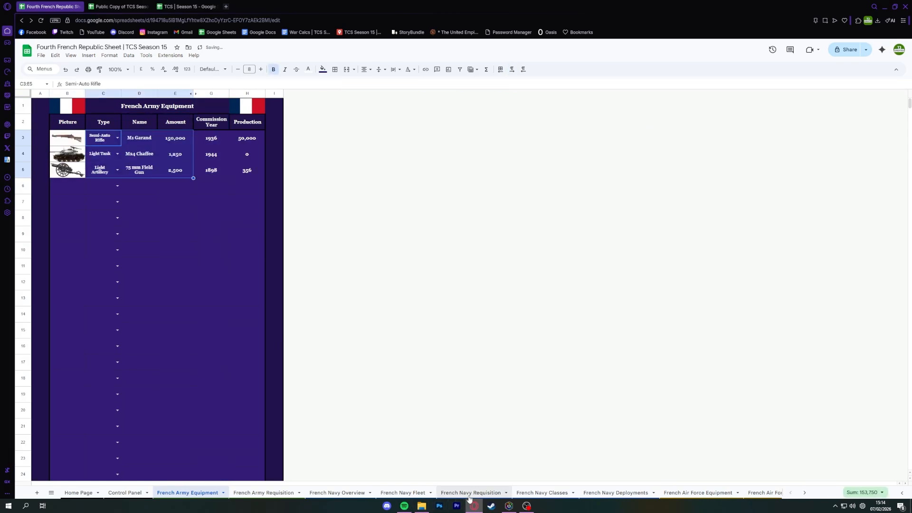
Clear the Type, Class and Name cells of the first row in French Navy Requisition.
click(469, 492)
click(191, 137)
click(273, 135)
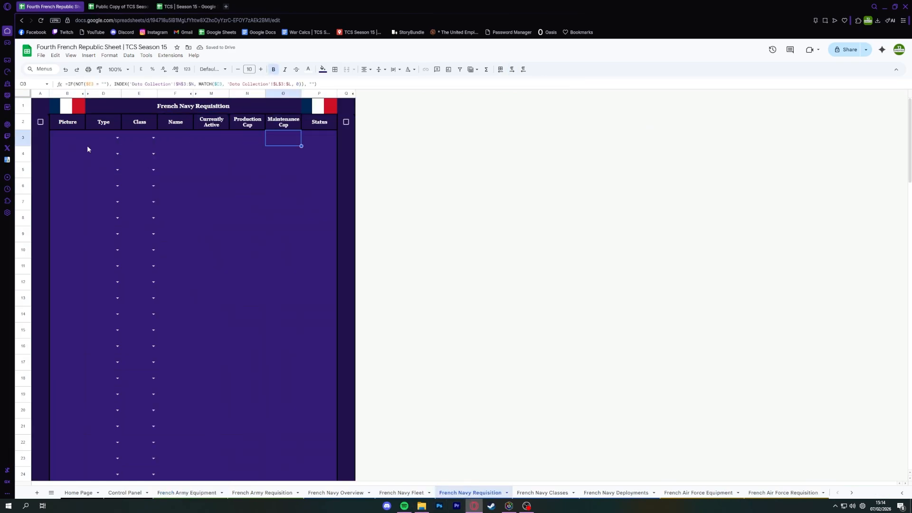
drag(89, 142, 173, 138)
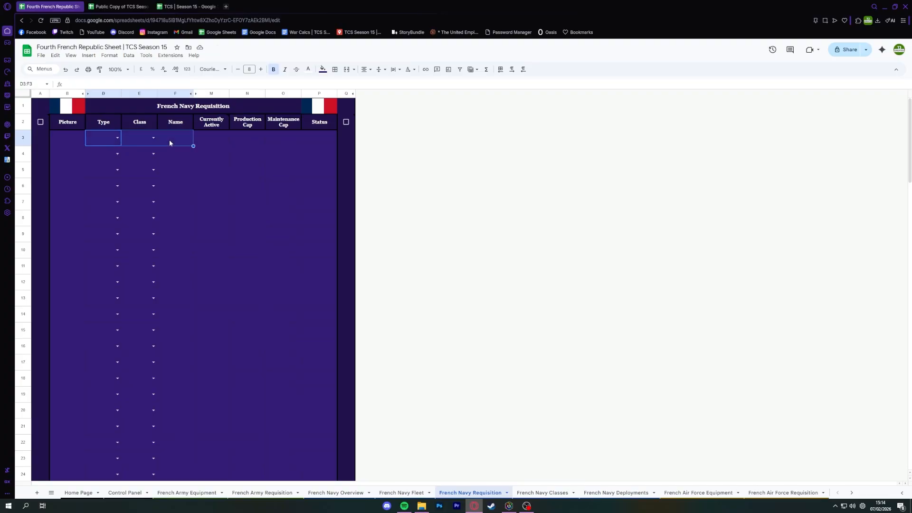
key(Delete)
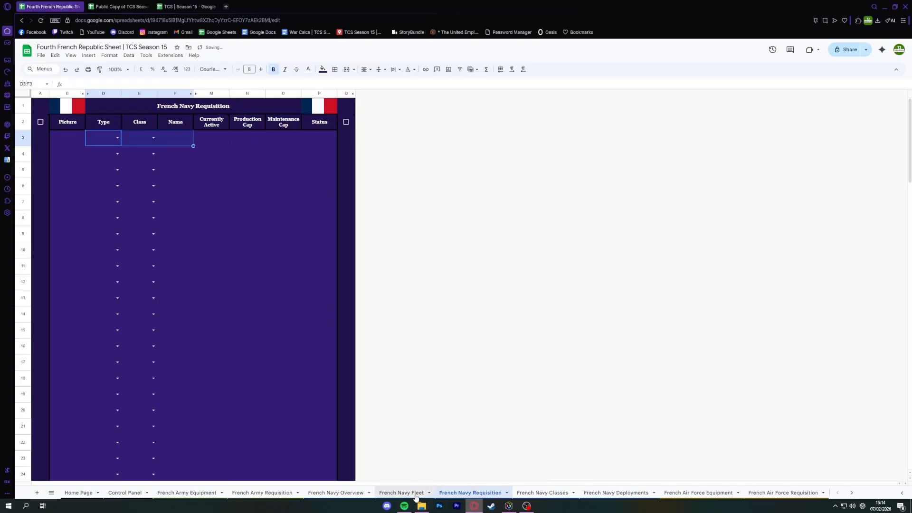
Try clearing the M1 Garand's Type, Name and Order cells in French Army Requisition, and undo the clearing.
click(263, 492)
drag(102, 138, 112, 162)
key(Delete)
key(Delete)
key(ctrl+z)
key(ctrl+z)
key(ctrl+z)
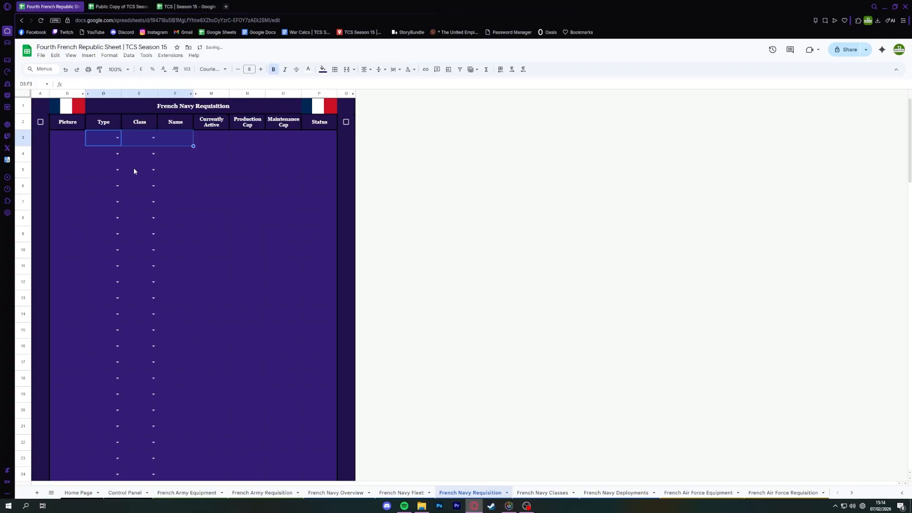
Delete the FS Vauquelin row from French Navy Fleet and undo the deletion.
click(415, 494)
right_click(27, 139)
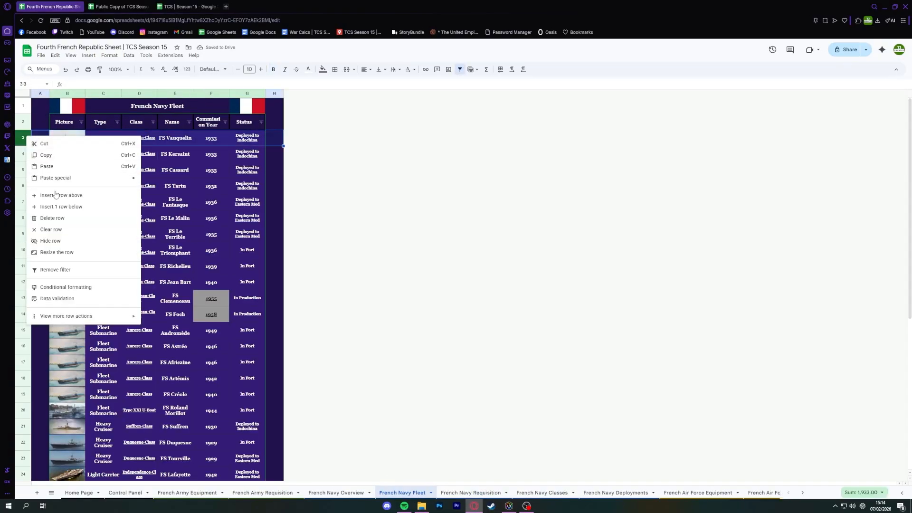
click(58, 219)
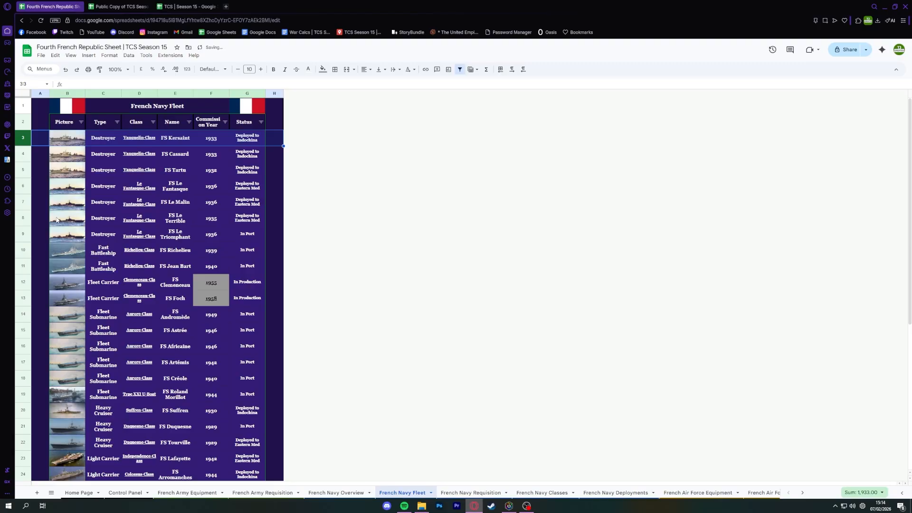
key(ctrl+z)
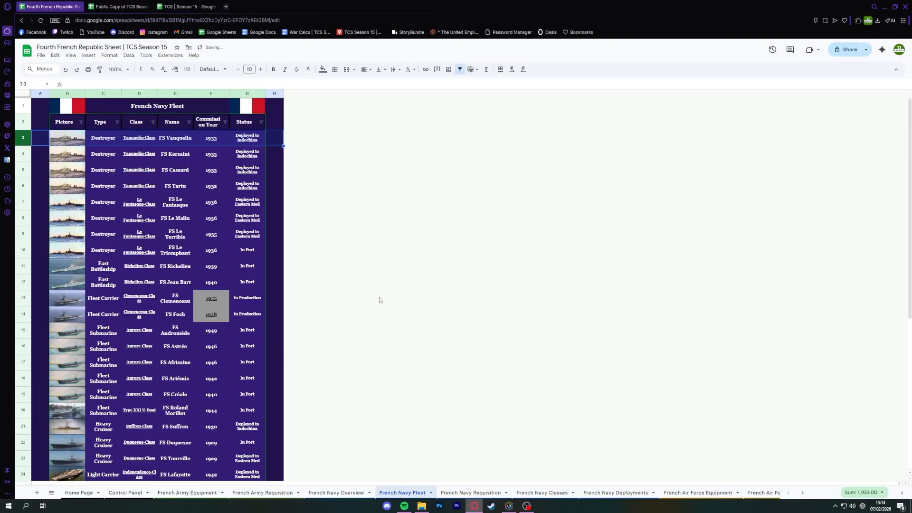
Check the fleet's Status column and the Indochina participants list in French Navy Deployments.
click(262, 157)
click(591, 493)
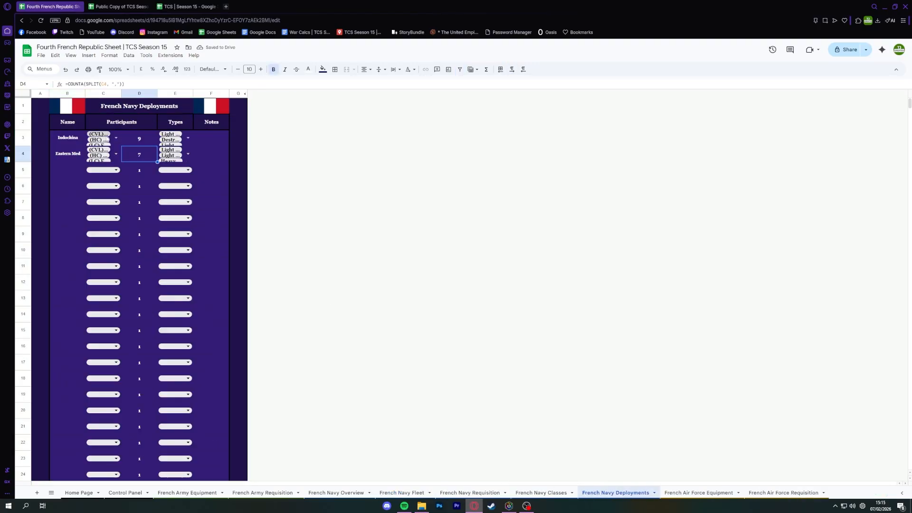
click(117, 138)
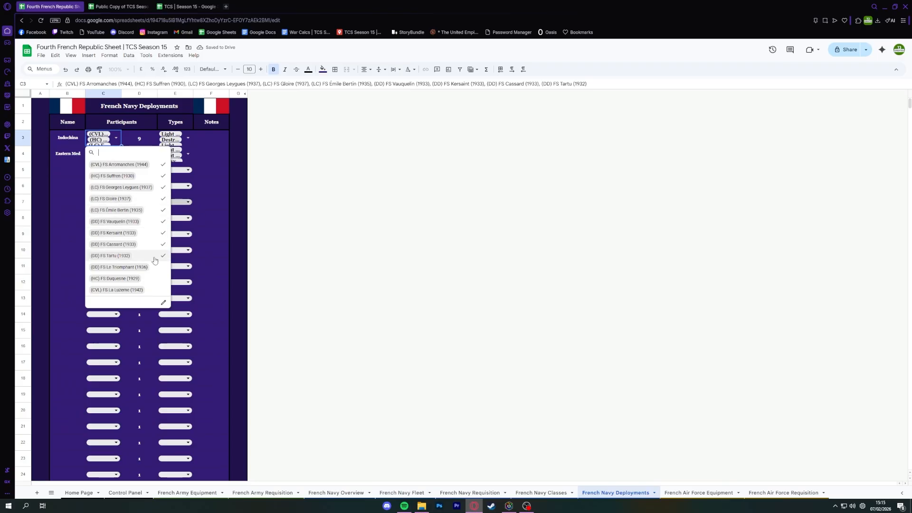
click(204, 238)
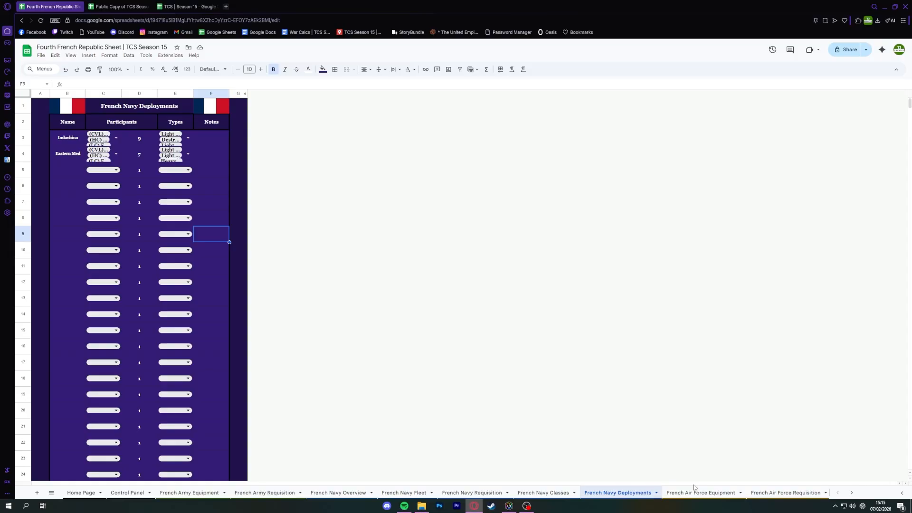
Look through French Navy Fleet, French Navy Overview, French Army Requisition, French Navy Requisition and French Navy Classes in turn.
click(405, 493)
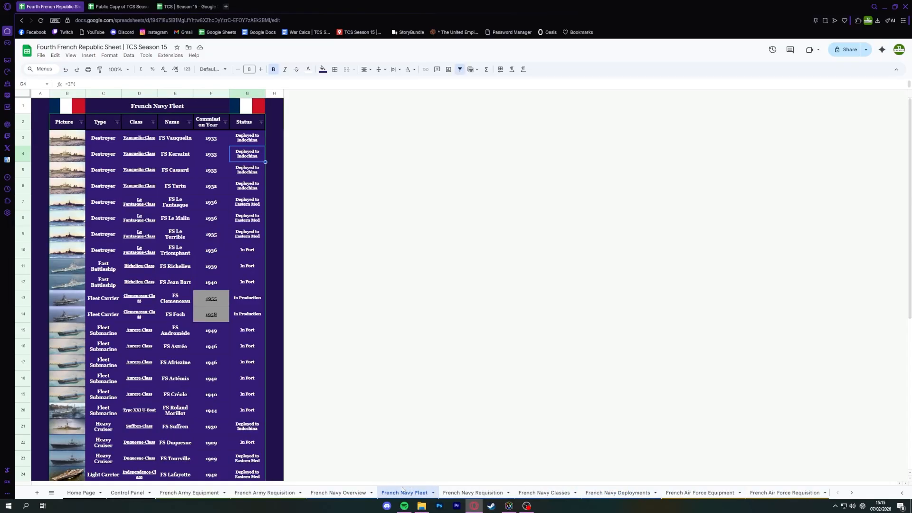
click(351, 493)
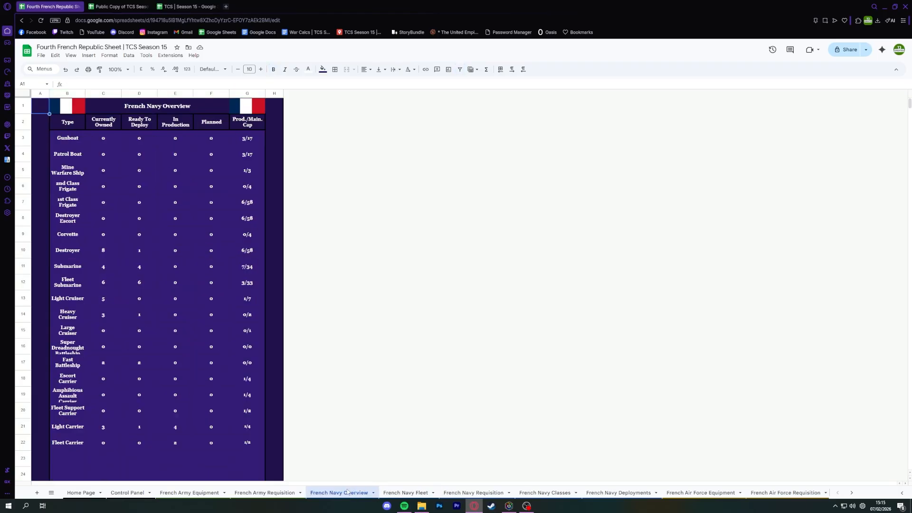
click(281, 493)
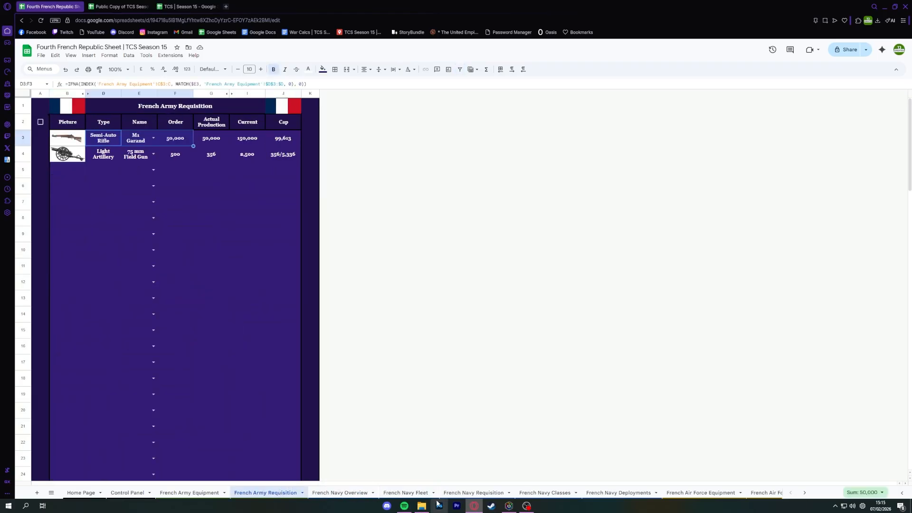
click(498, 494)
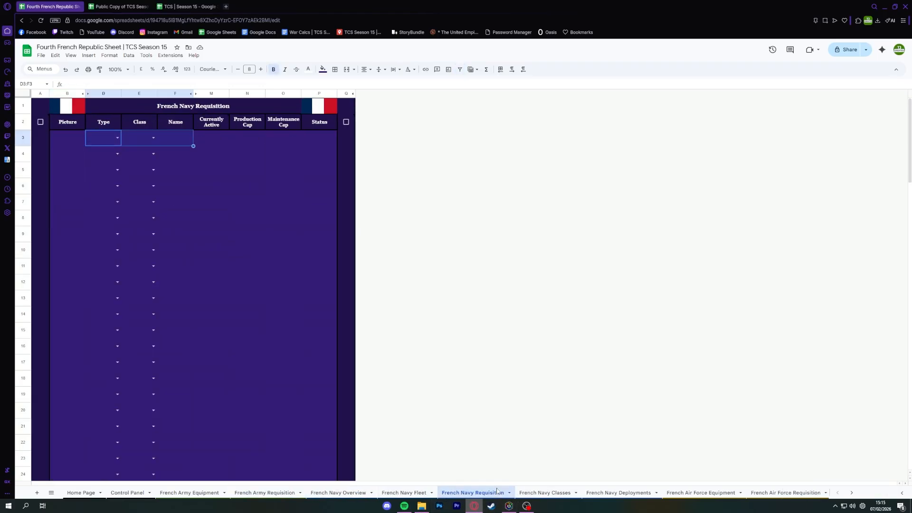
click(531, 492)
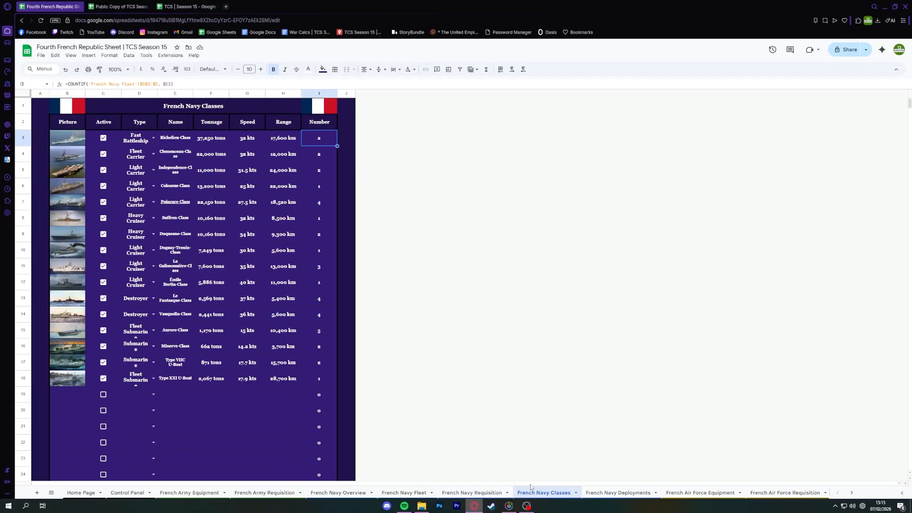